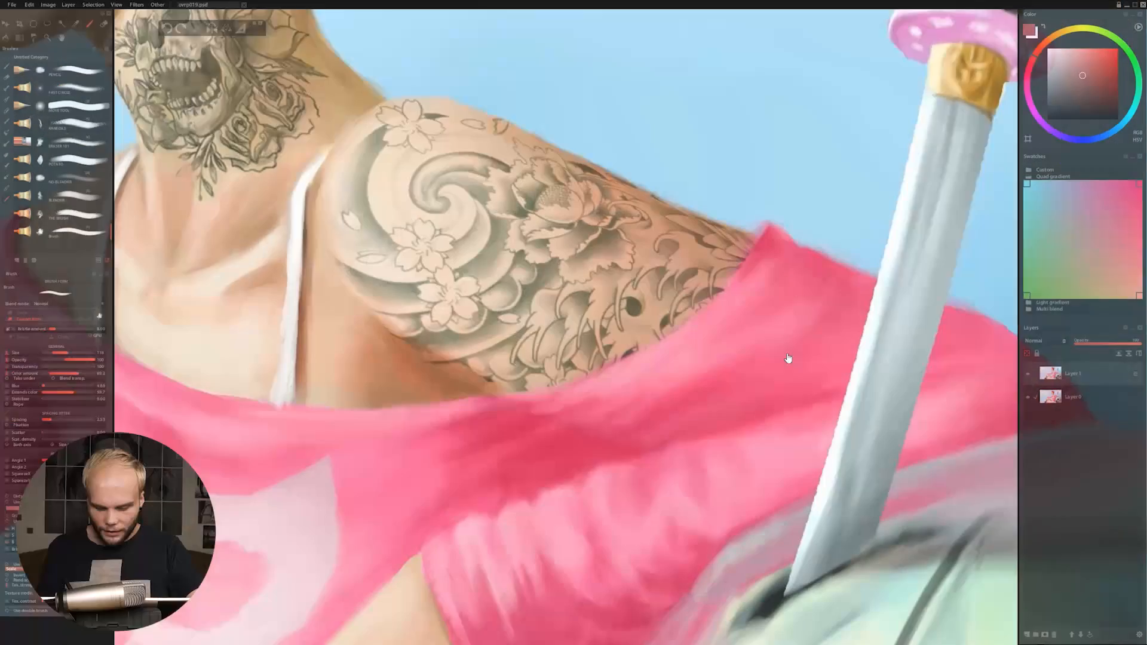
# Examine the woman's face, her neck and shoulder tattoos, and the pink sweater in the painting.
pyautogui.scroll(10, 798, 448)
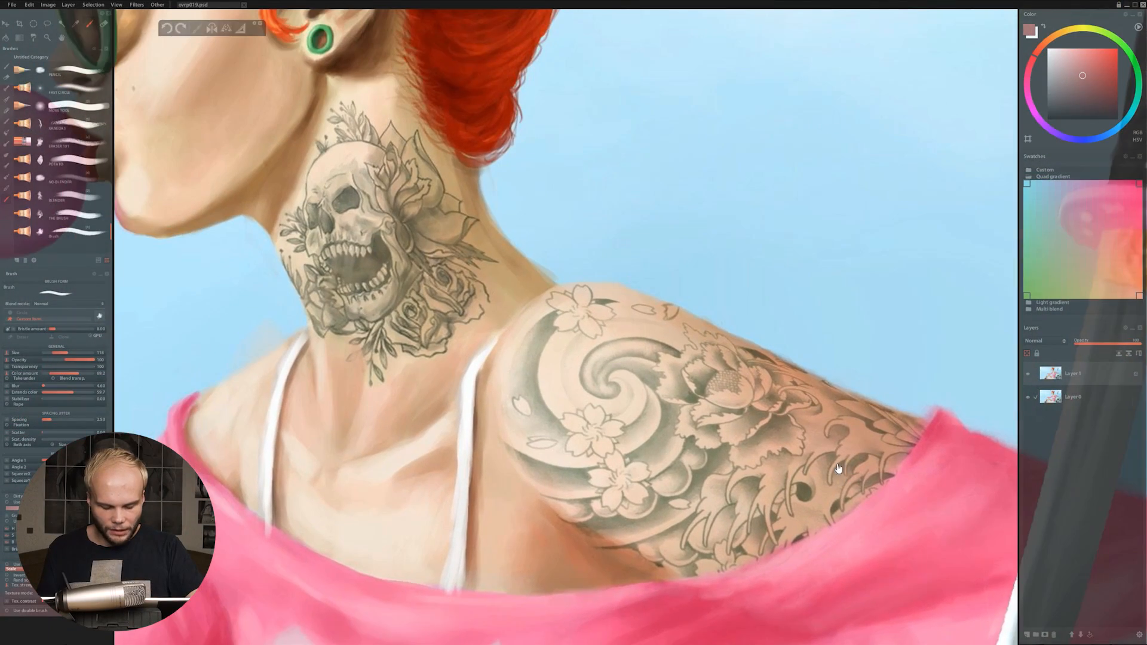
pyautogui.scroll(5, 802, 510)
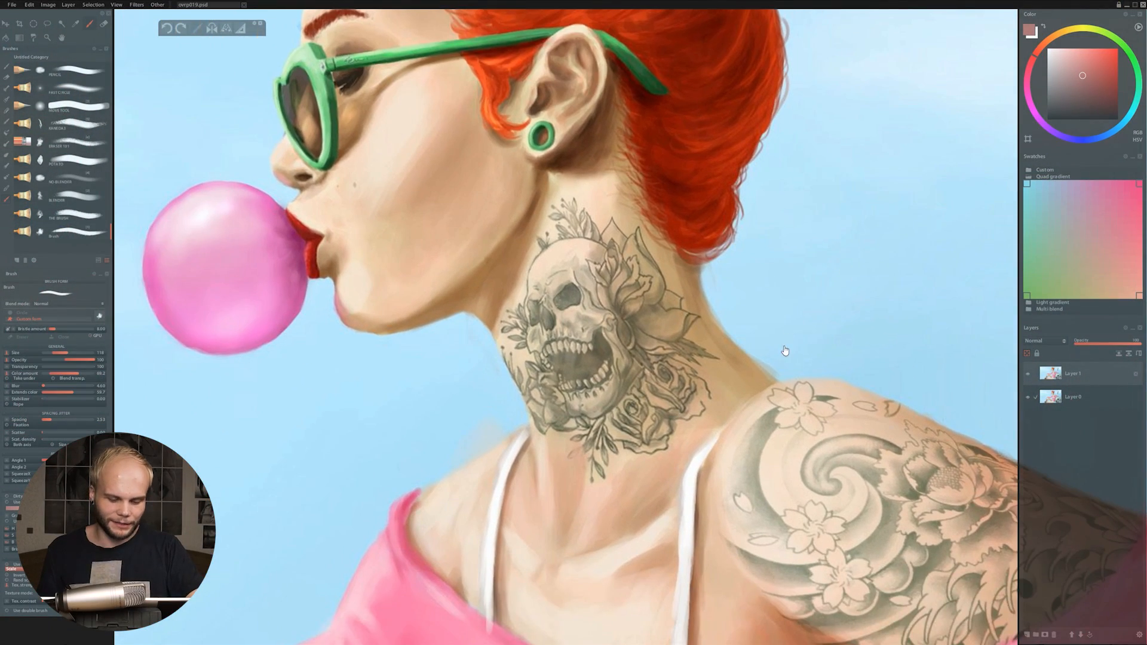
pyautogui.scroll(5, 779, 395)
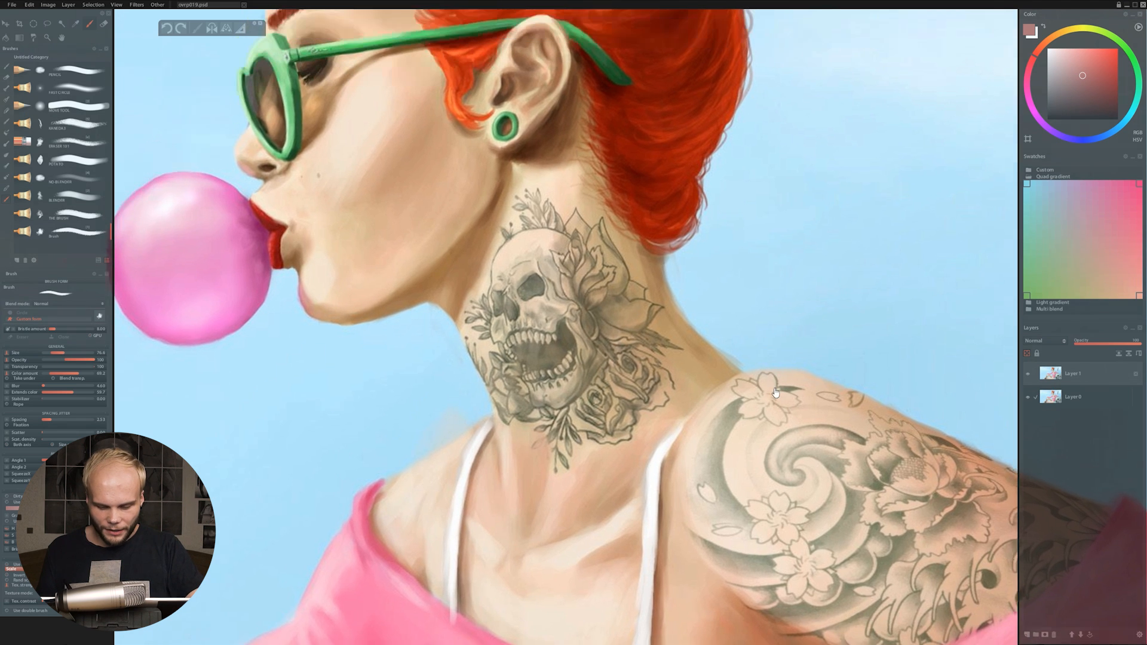
pyautogui.scroll(-3, 756, 357)
pyautogui.hscroll(-3, 791, 365)
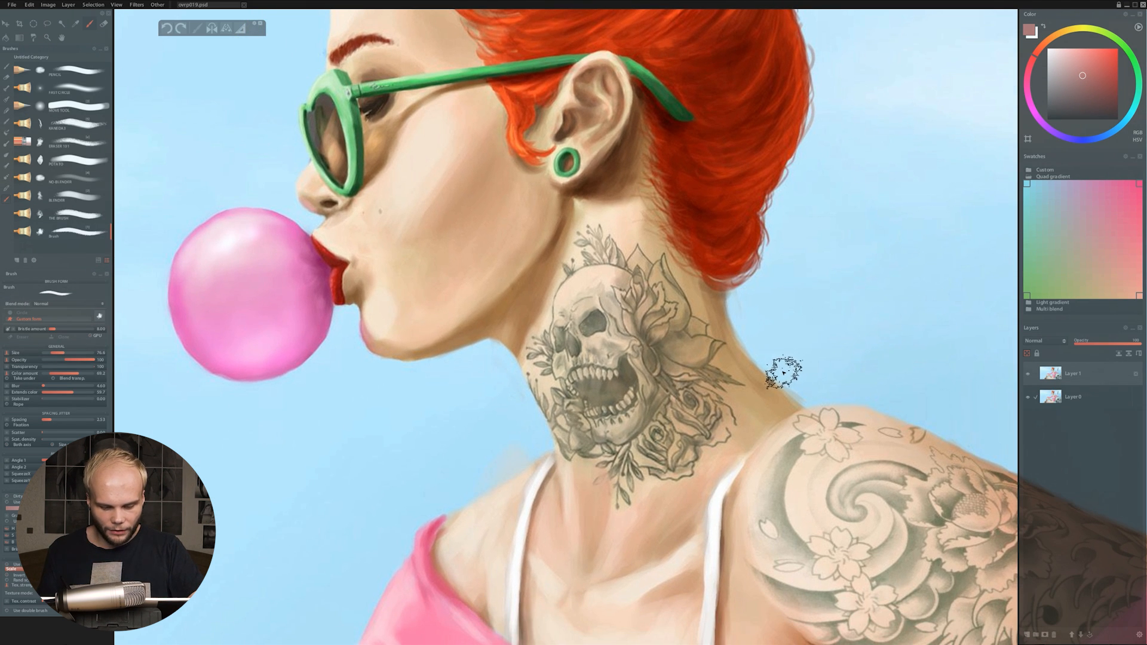
pyautogui.scroll(3, 802, 475)
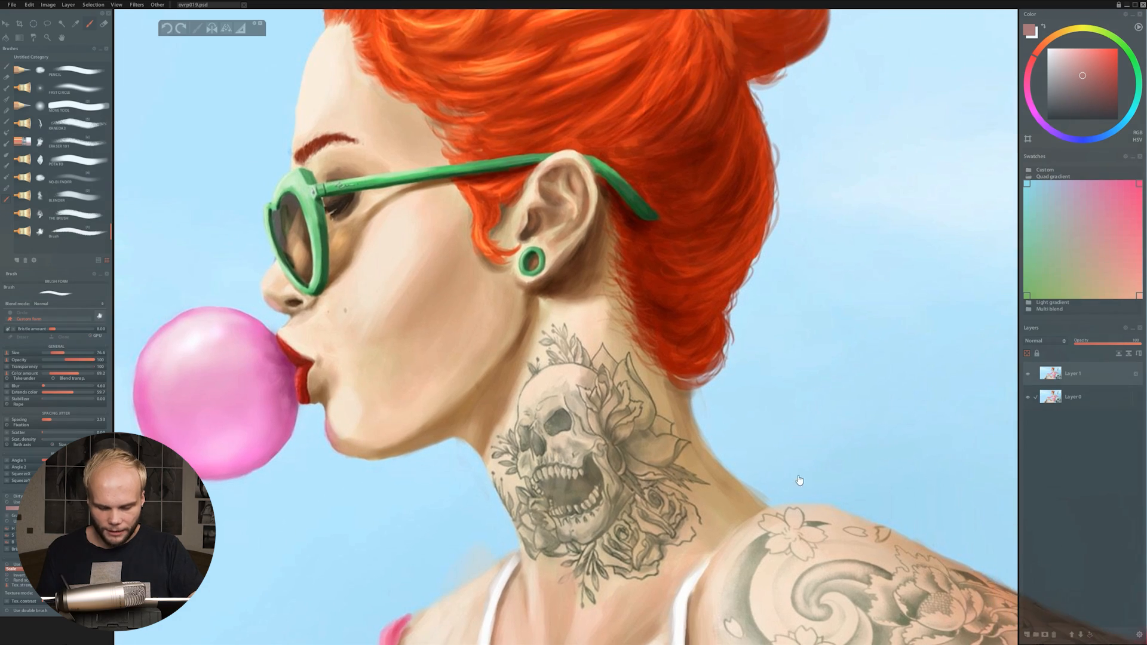
pyautogui.scroll(-10, 774, 405)
pyautogui.hscroll(8, 774, 405)
# Sample several pinks from the sweater folds and paint them as blended test swatches on the sky beside the sword.
pyautogui.moveTo(788, 449); pyautogui.dragTo(791, 452)
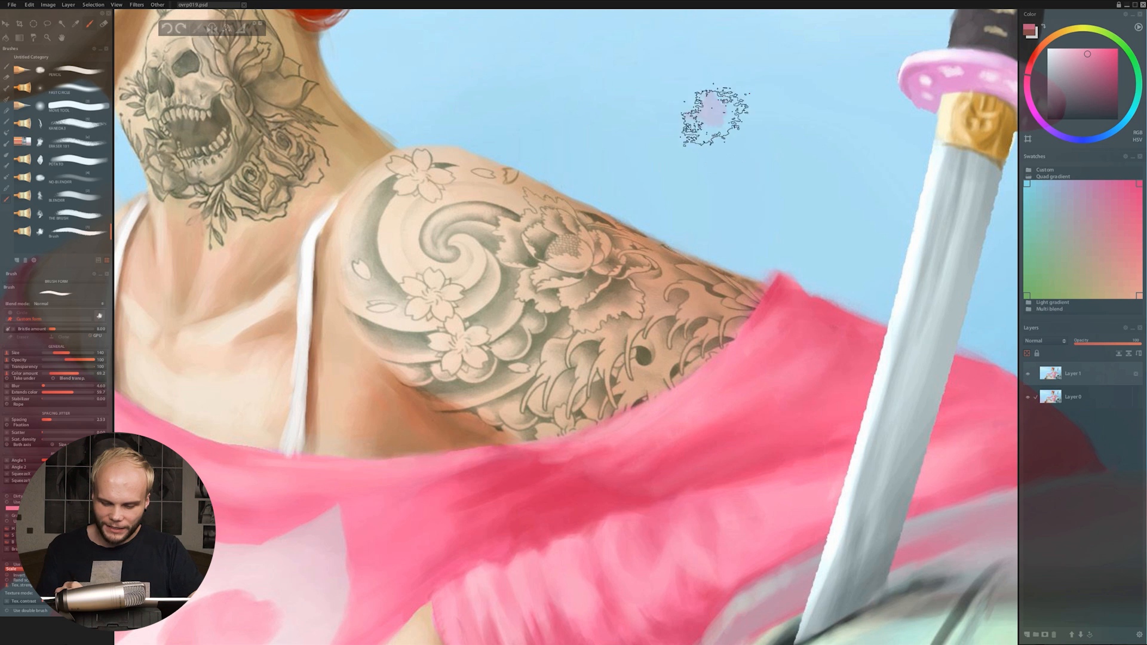
pyautogui.moveTo(717, 115)
pyautogui.mouseDown()
pyautogui.moveTo(775, 159)
pyautogui.moveTo(755, 82)
pyautogui.moveTo(671, 153)
pyautogui.moveTo(814, 141)
pyautogui.moveTo(872, 90)
pyautogui.mouseUp()
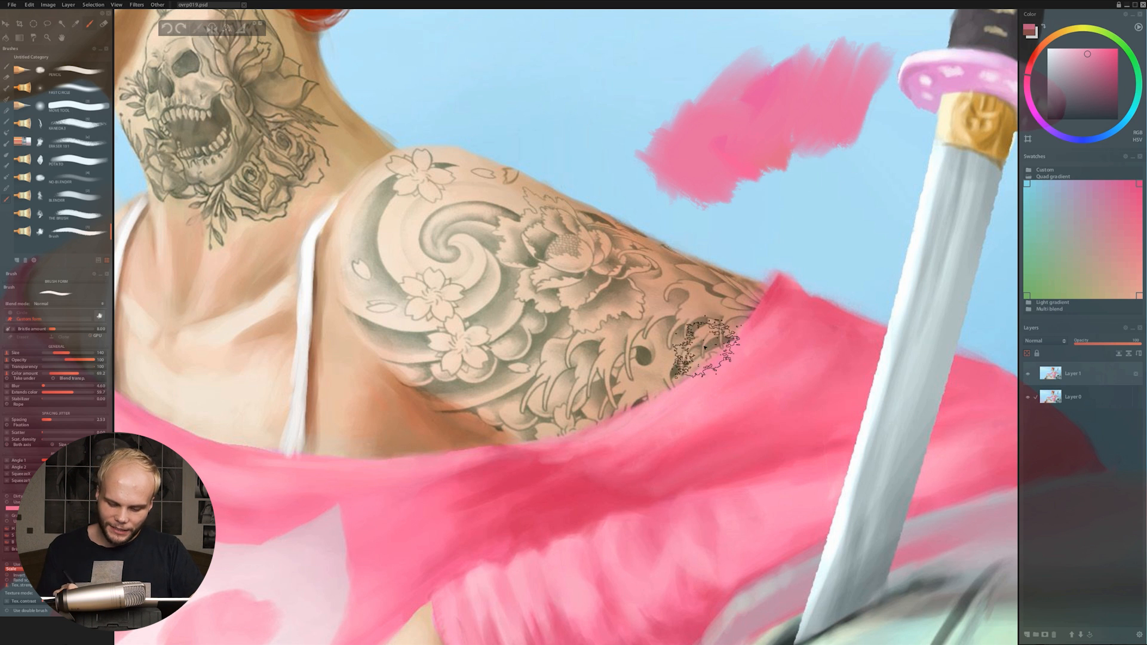
pyautogui.keyDown('alt'); pyautogui.click(615, 487); pyautogui.keyUp('alt')
pyautogui.moveTo(734, 179); pyautogui.dragTo(860, 78)
pyautogui.keyDown('alt'); pyautogui.click(627, 538); pyautogui.keyUp('alt')
pyautogui.moveTo(686, 111)
pyautogui.mouseDown()
pyautogui.moveTo(686, 184)
pyautogui.moveTo(814, 107)
pyautogui.mouseUp()
# Paint tan and pinkish-beige skin swatches on the sky, then overlay them with olive-grey strokes sampled from the shoulder tattoo.
pyautogui.scroll(5, 786, 248)
pyautogui.moveTo(679, 128)
pyautogui.mouseDown()
pyautogui.moveTo(695, 136)
pyautogui.moveTo(550, 179)
pyautogui.moveTo(525, 38)
pyautogui.moveTo(615, 154)
pyautogui.moveTo(716, 138)
pyautogui.mouseUp()
pyautogui.keyDown('alt'); pyautogui.click(535, 452); pyautogui.keyUp('alt')
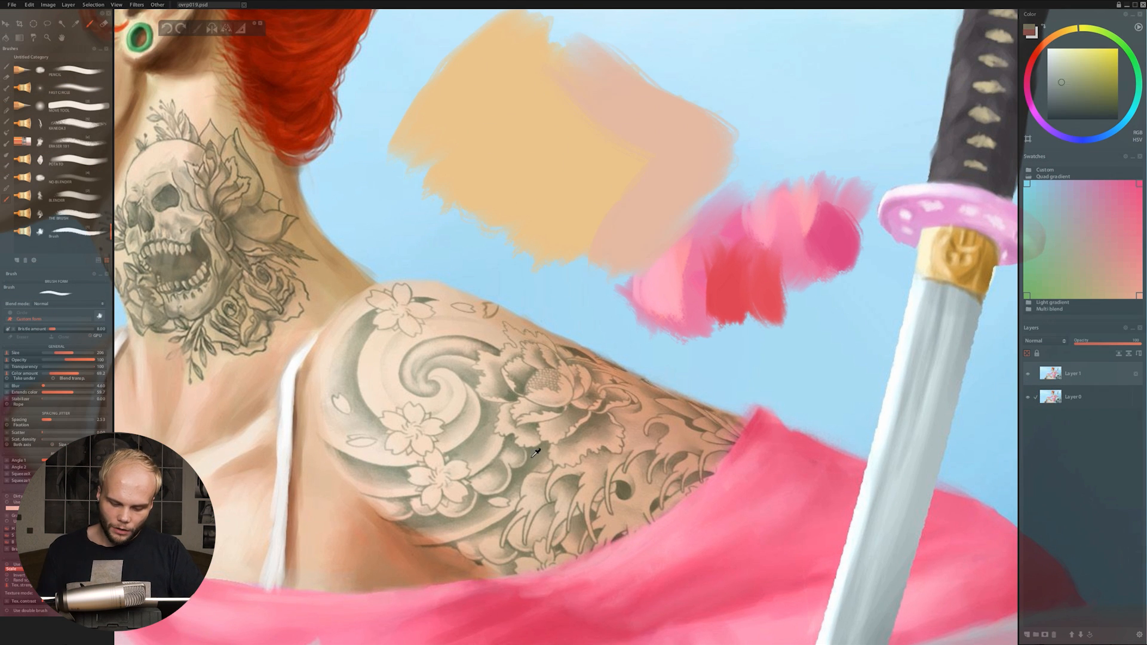
pyautogui.moveTo(582, 105)
pyautogui.mouseDown()
pyautogui.moveTo(628, 202)
pyautogui.moveTo(604, 189)
pyautogui.moveTo(616, 213)
pyautogui.moveTo(692, 176)
pyautogui.moveTo(680, 150)
pyautogui.moveTo(501, 82)
pyautogui.moveTo(551, 85)
pyautogui.moveTo(550, 115)
pyautogui.mouseUp()
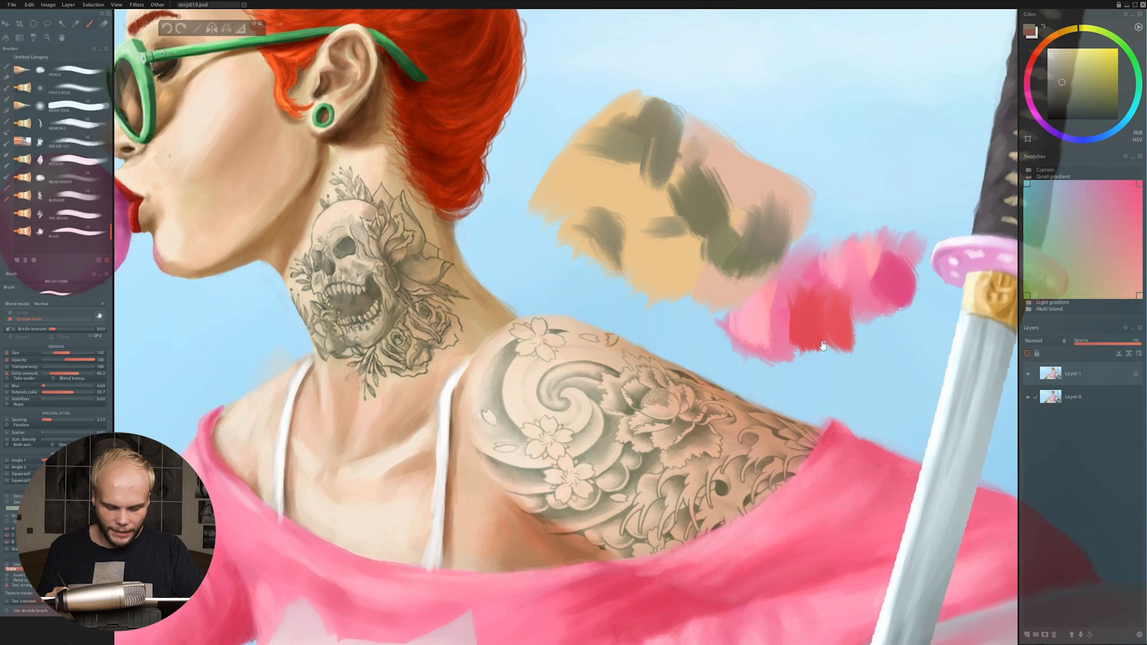
# Examine the sweater's sleeve folds and the sword's blade edges and gold collar up close.
pyautogui.moveTo(823, 349); pyautogui.dragTo(802, 307)
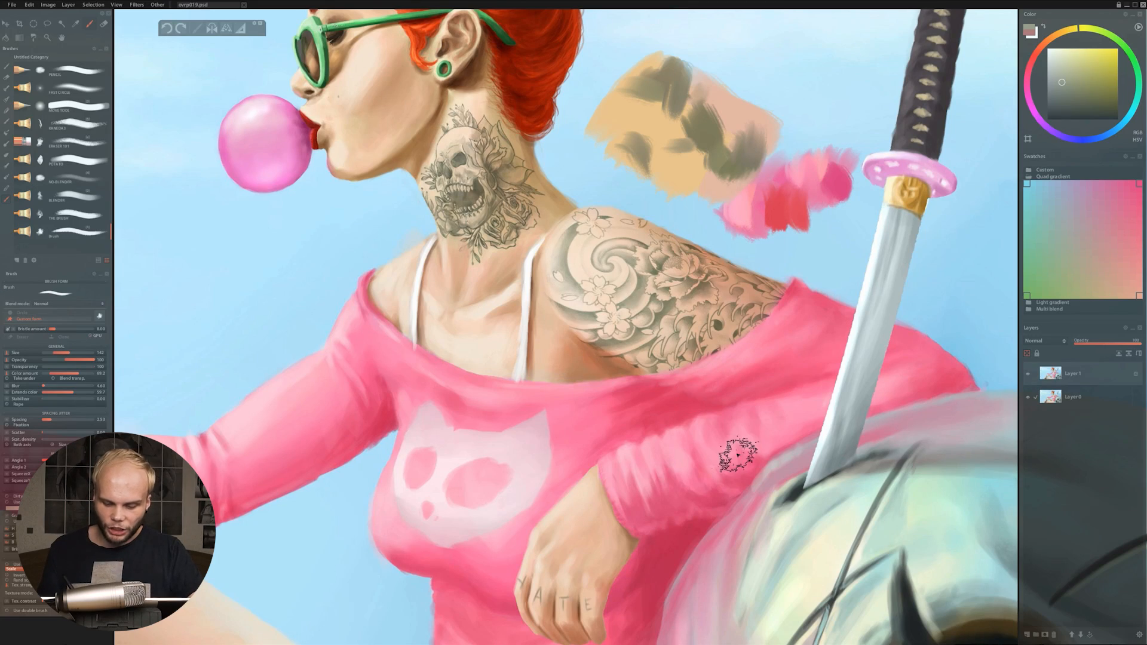
pyautogui.scroll(4, 738, 455)
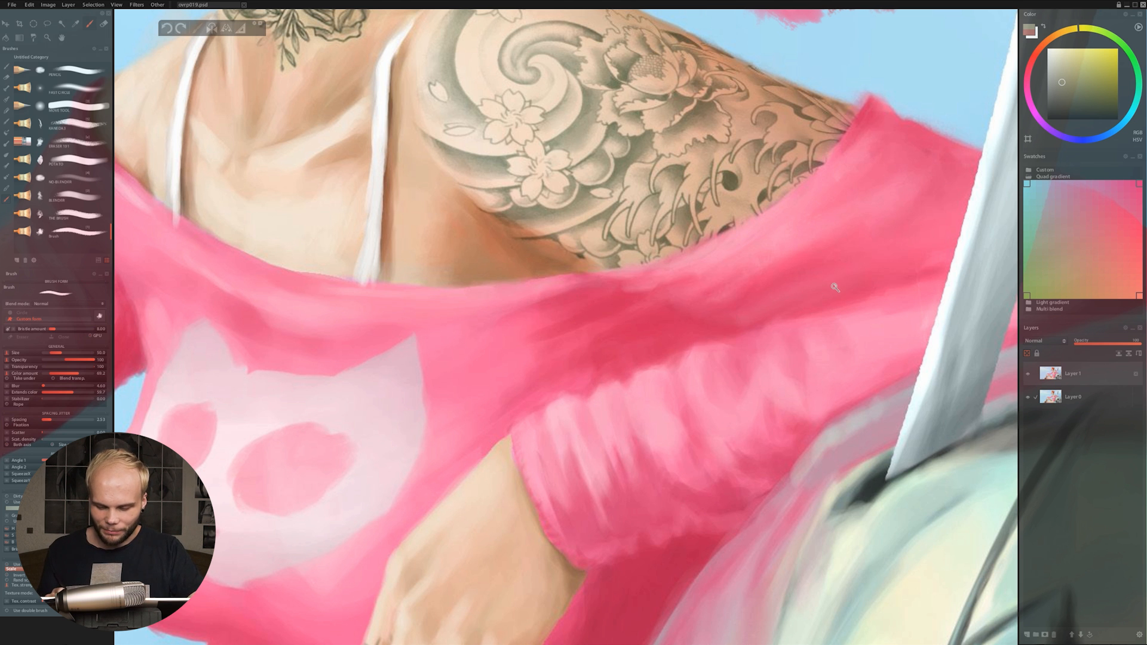
pyautogui.scroll(-4, 835, 287)
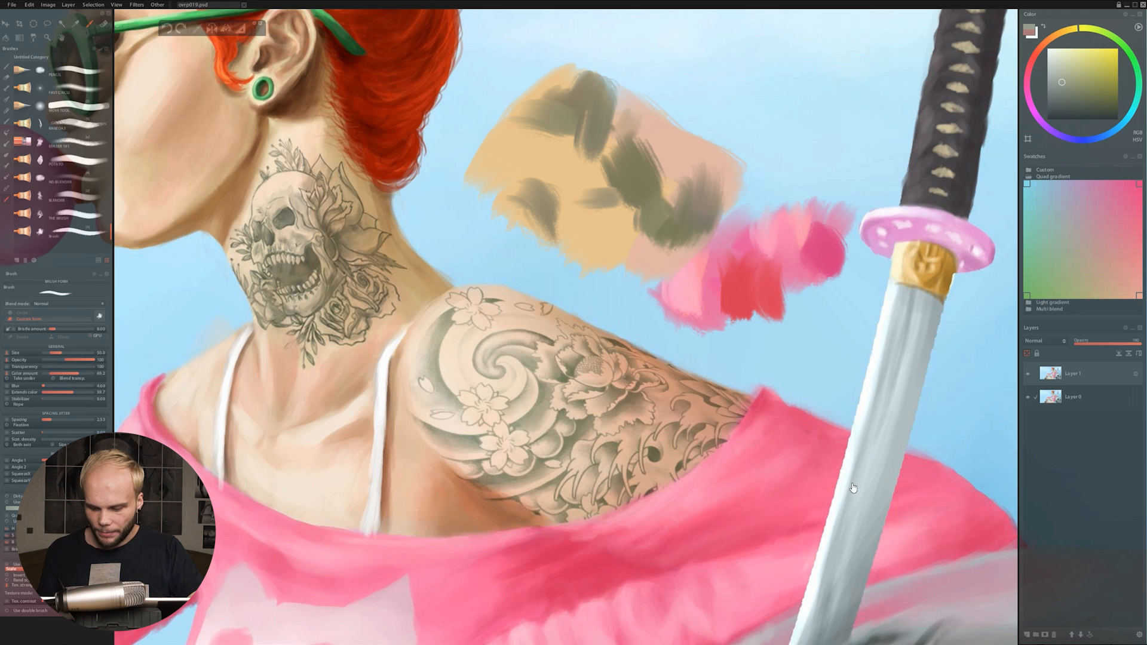
pyautogui.moveTo(852, 488); pyautogui.dragTo(780, 452)
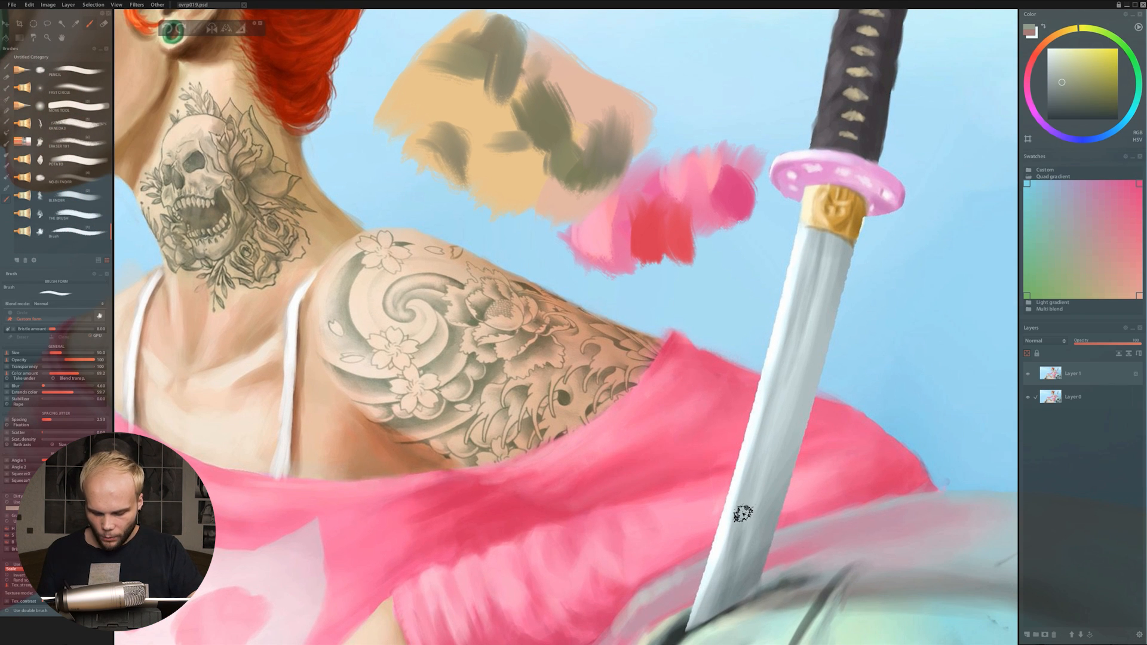
pyautogui.scroll(6, 721, 529)
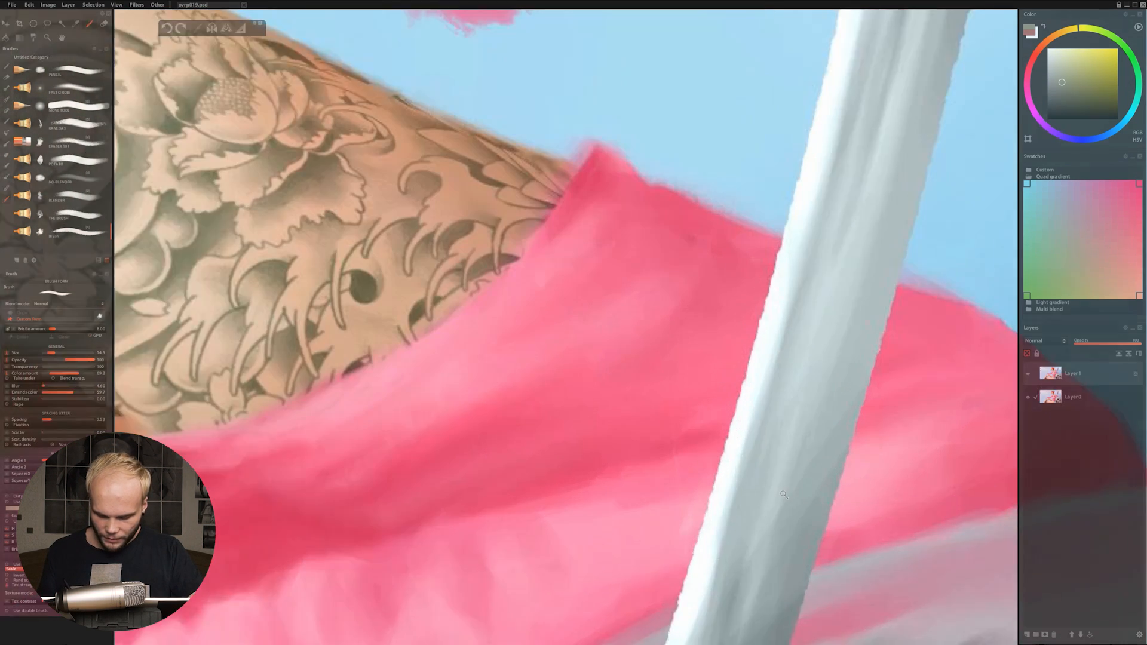
pyautogui.scroll(-6, 721, 357)
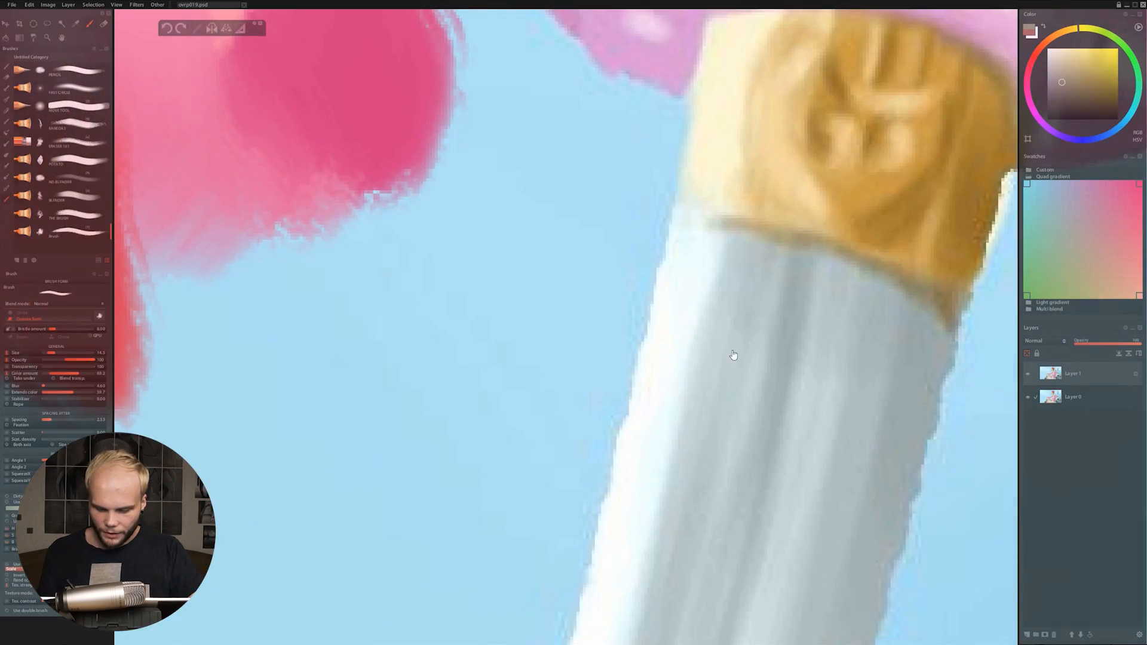
pyautogui.scroll(6, 675, 343)
pyautogui.scroll(-6, 707, 420)
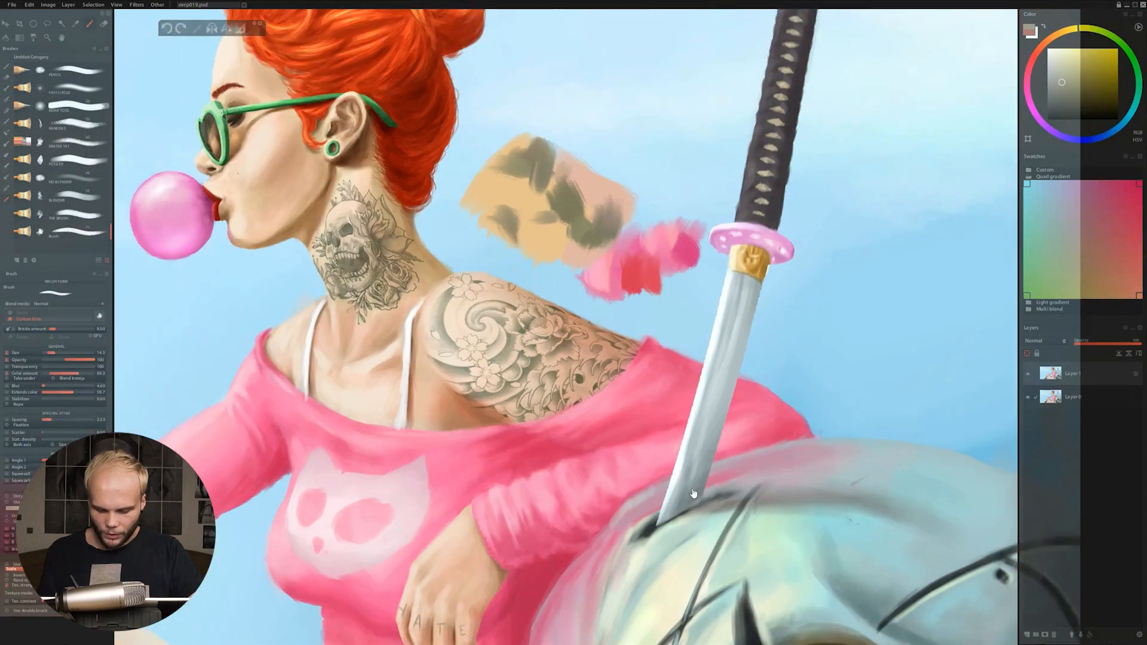
pyautogui.scroll(6, 702, 407)
pyautogui.scroll(-6, 700, 399)
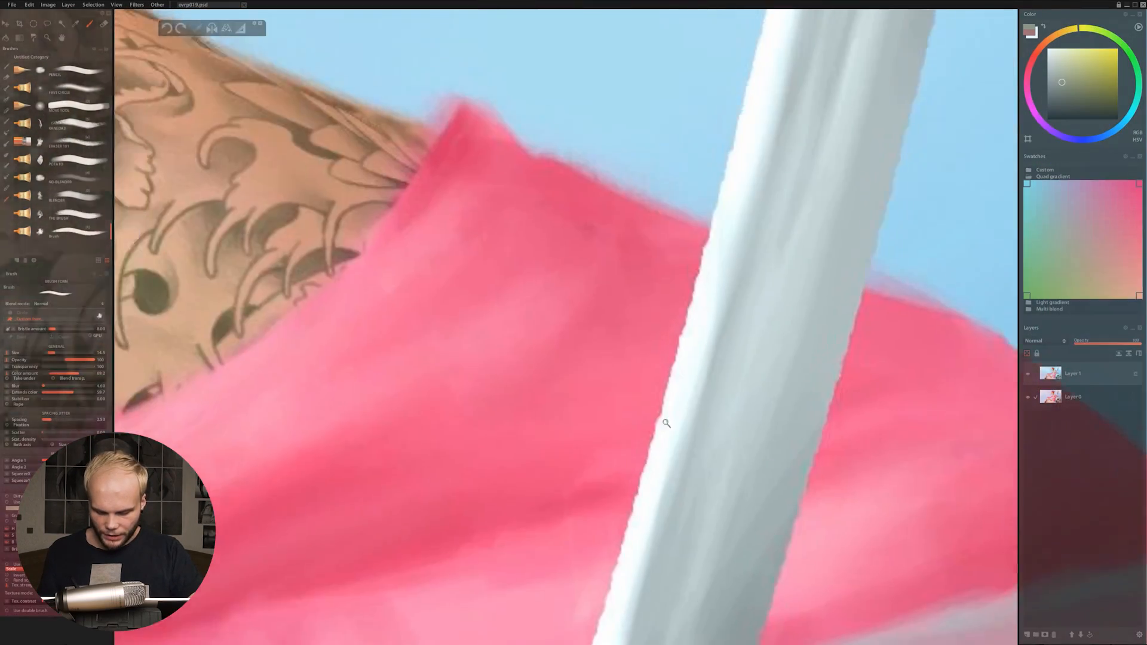
pyautogui.scroll(1, 719, 440)
pyautogui.scroll(-1, 723, 453)
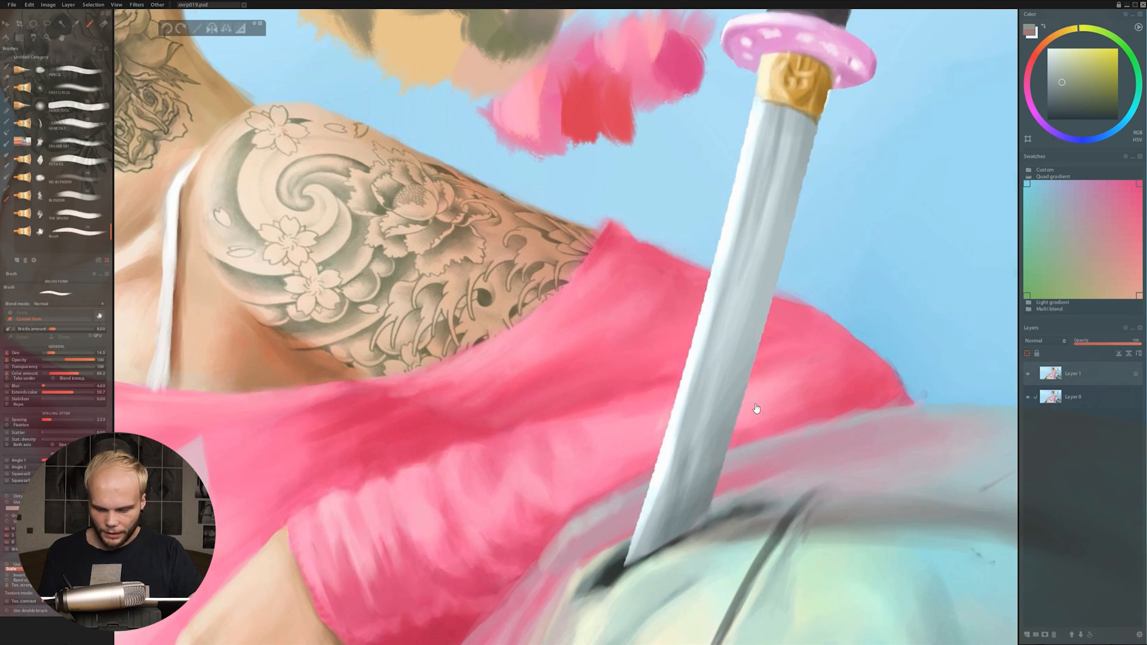
# Review the whole composition and inspect the mechanical skull with its red eyes, loose wires and gun barrels.
pyautogui.scroll(-8, 756, 408)
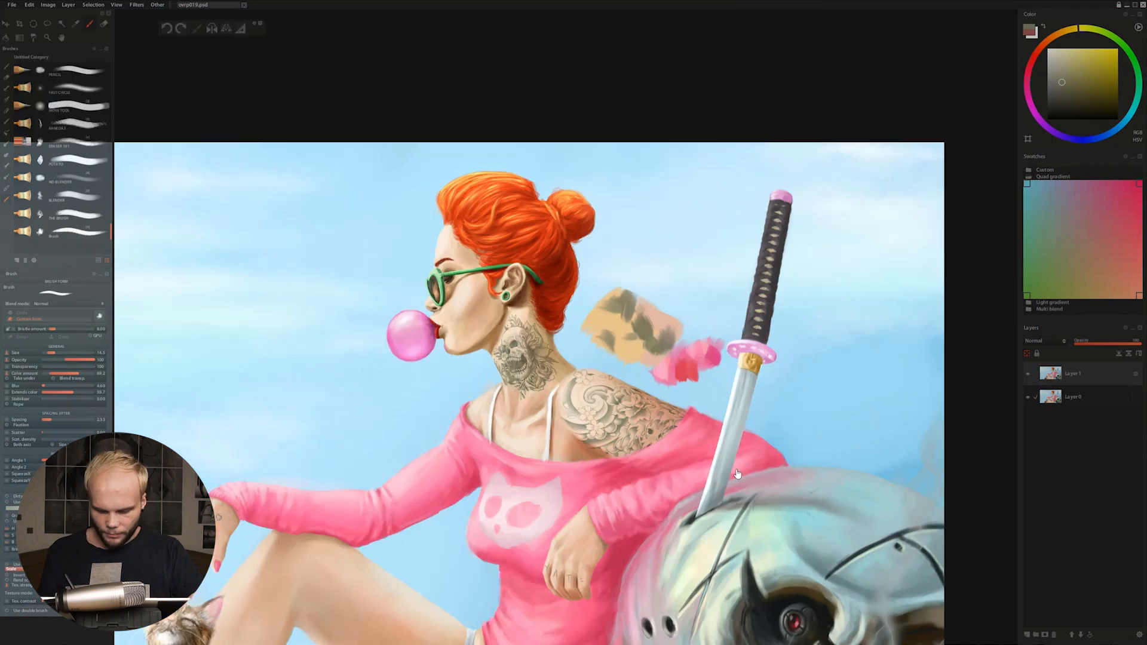
pyautogui.scroll(-2, 738, 473)
pyautogui.scroll(5, 765, 342)
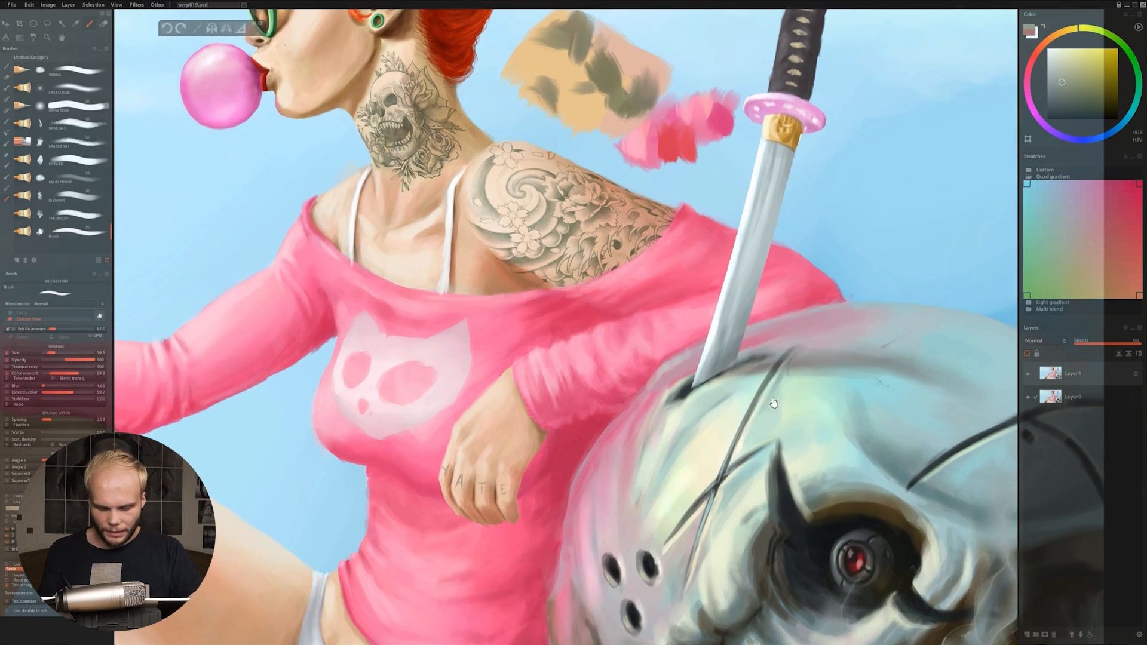
pyautogui.scroll(2, 738, 300)
pyautogui.scroll(-6, 776, 335)
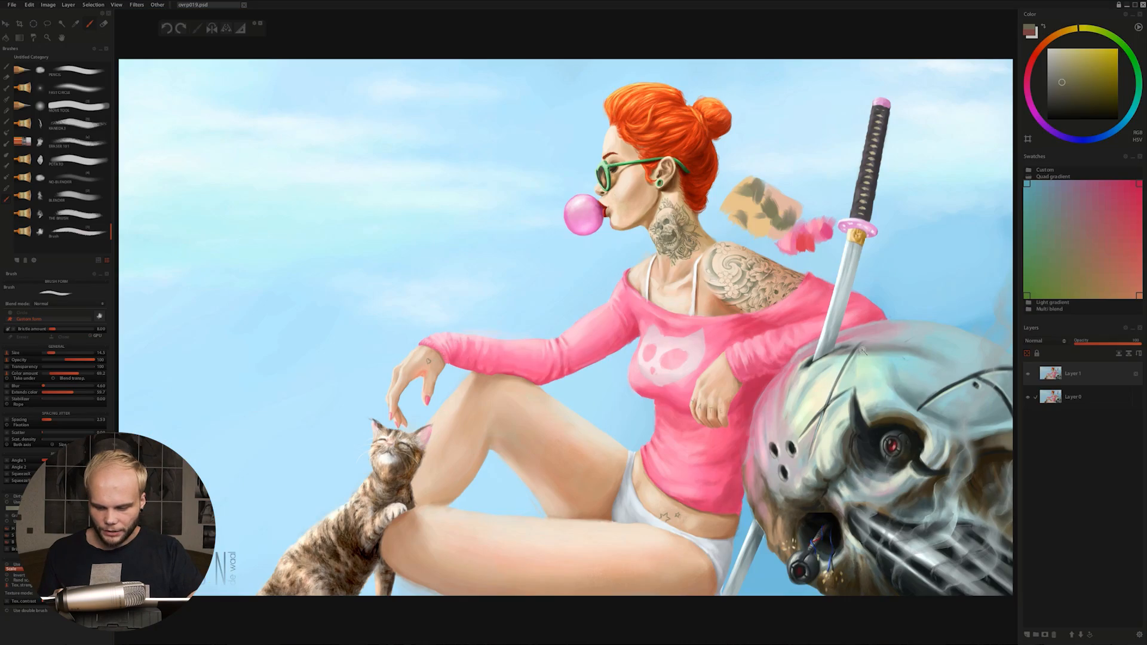
pyautogui.scroll(4, 549, 355)
pyautogui.moveTo(793, 335); pyautogui.dragTo(291, 434)
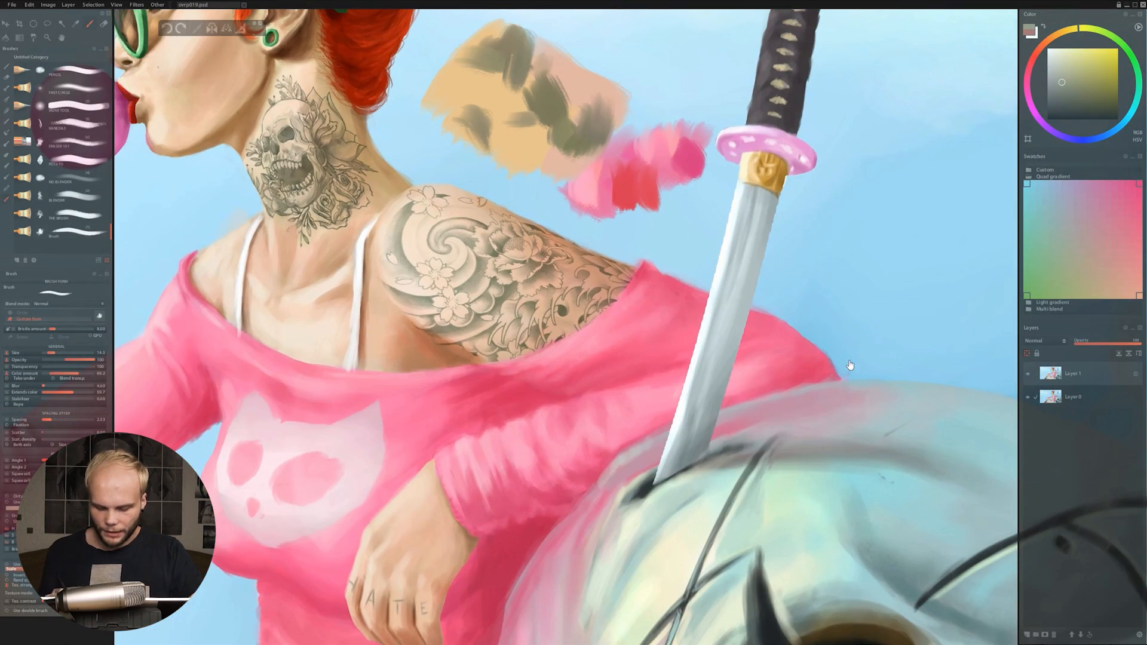
pyautogui.moveTo(829, 470); pyautogui.dragTo(788, 48)
pyautogui.moveTo(711, 586); pyautogui.dragTo(702, 454)
pyautogui.moveTo(777, 383); pyautogui.dragTo(802, 412)
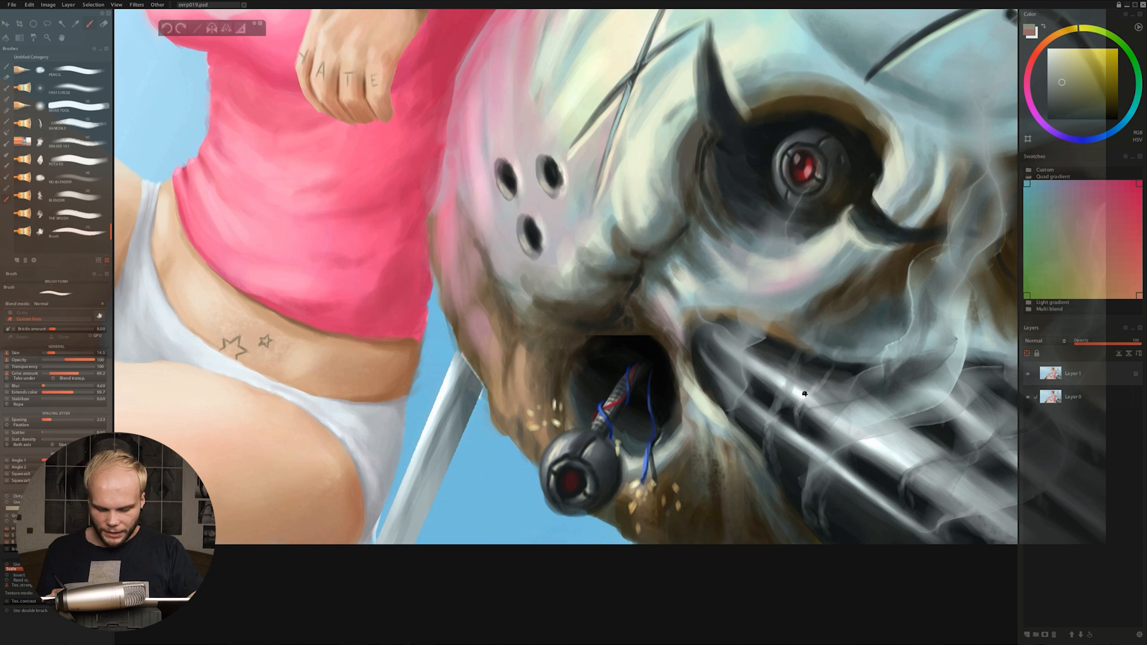
pyautogui.scroll(-2, 861, 488)
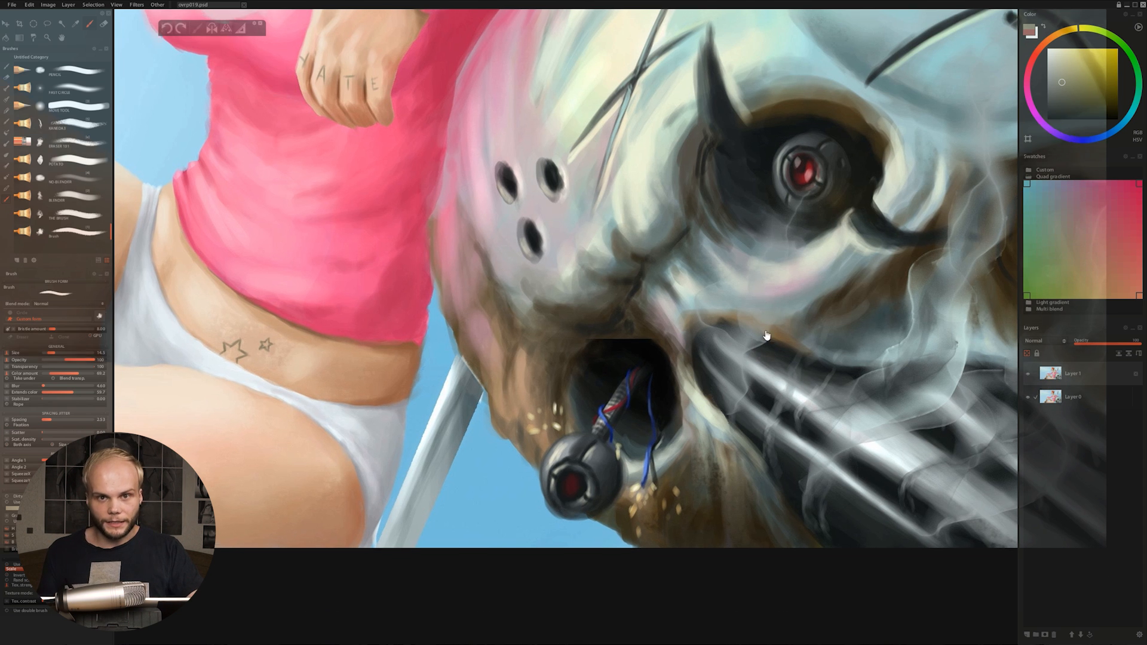
pyautogui.moveTo(794, 143); pyautogui.dragTo(824, 467)
pyautogui.scroll(-2, 807, 430)
pyautogui.scroll(1, 805, 430)
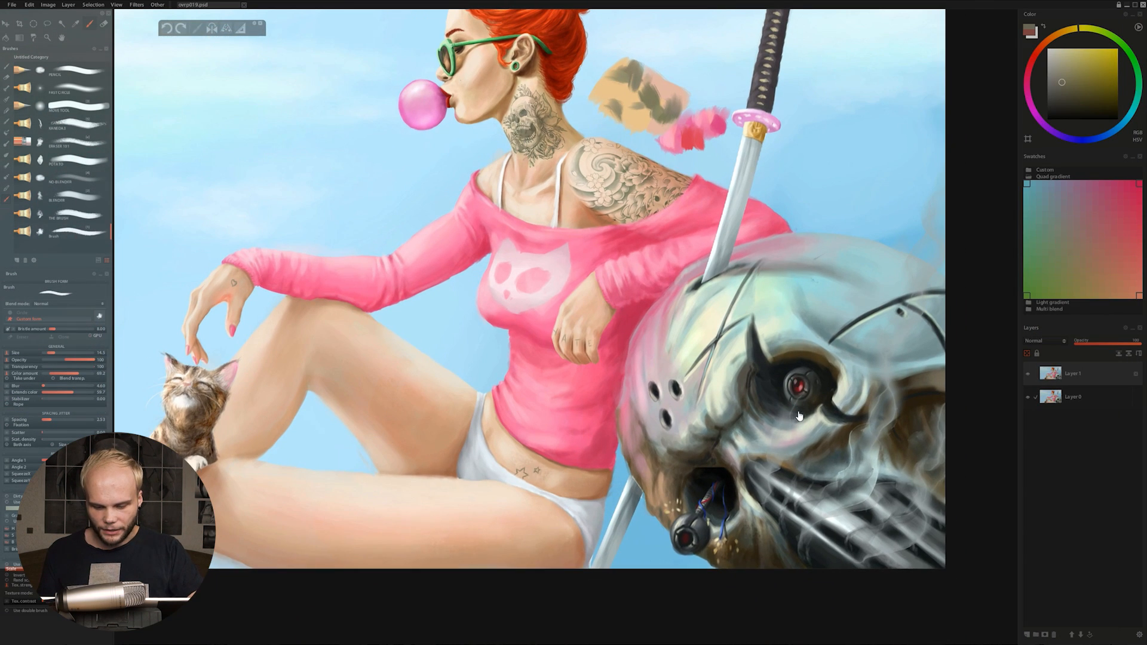
pyautogui.scroll(-1, 814, 461)
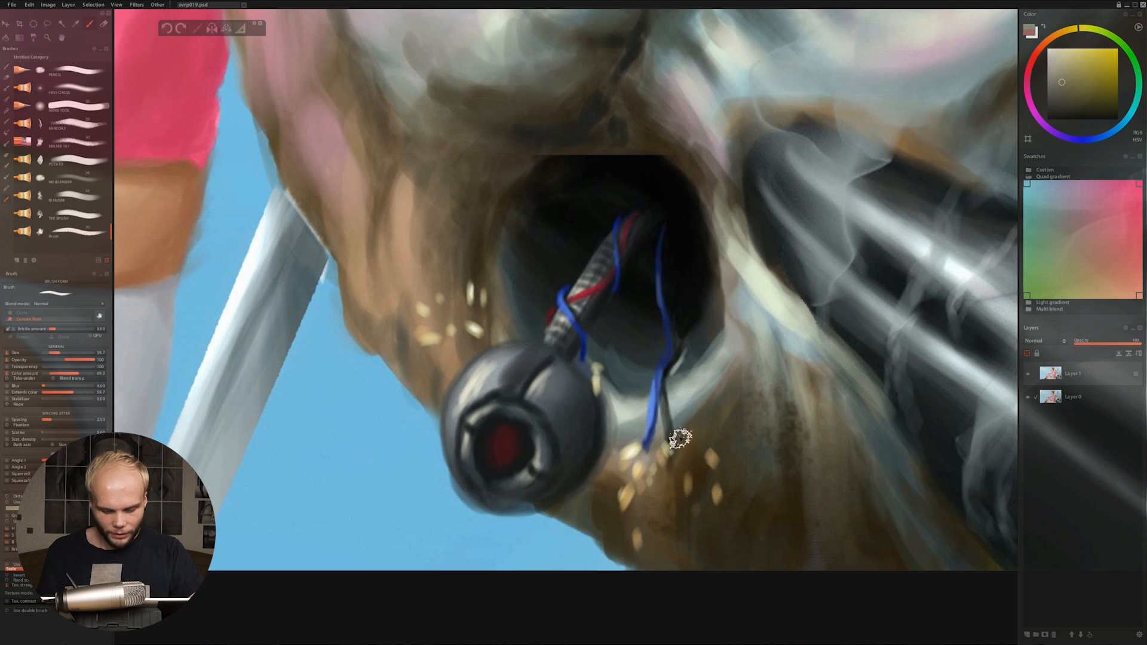
pyautogui.scroll(-3, 686, 448)
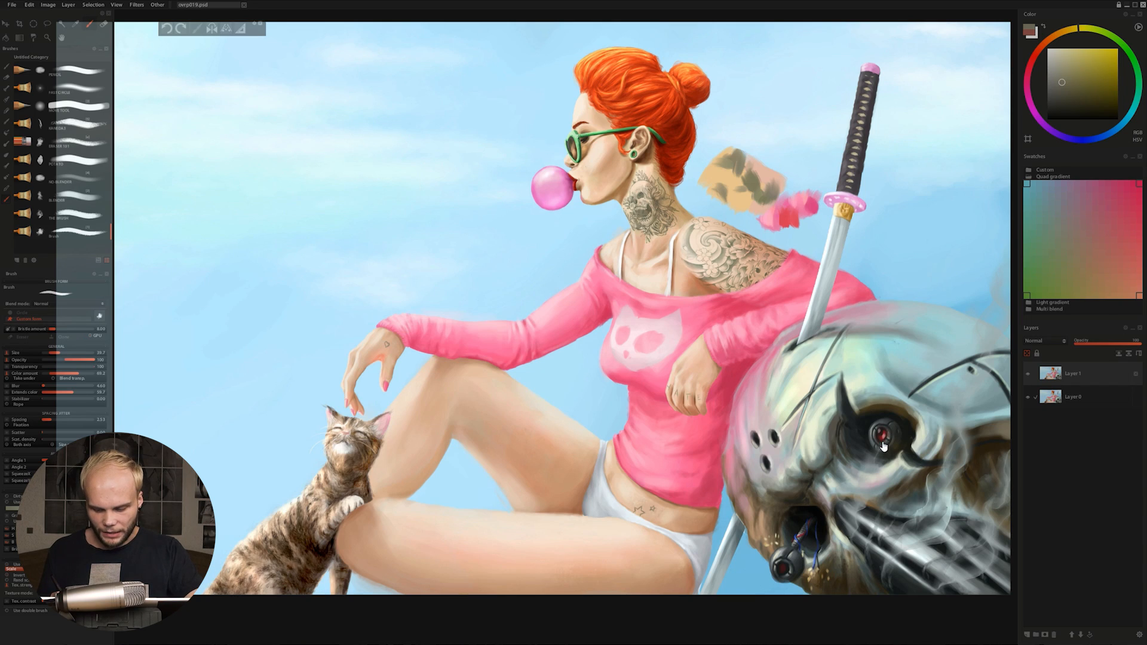
pyautogui.scroll(5, 787, 458)
pyautogui.scroll(-3, 787, 322)
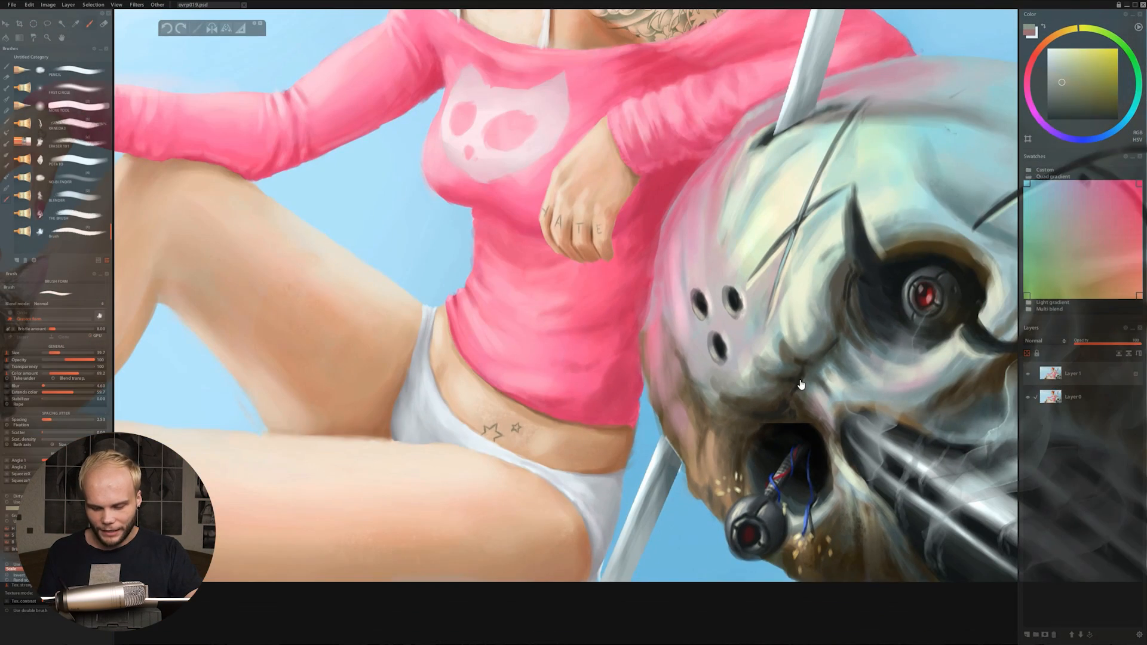
pyautogui.scroll(-2, 777, 372)
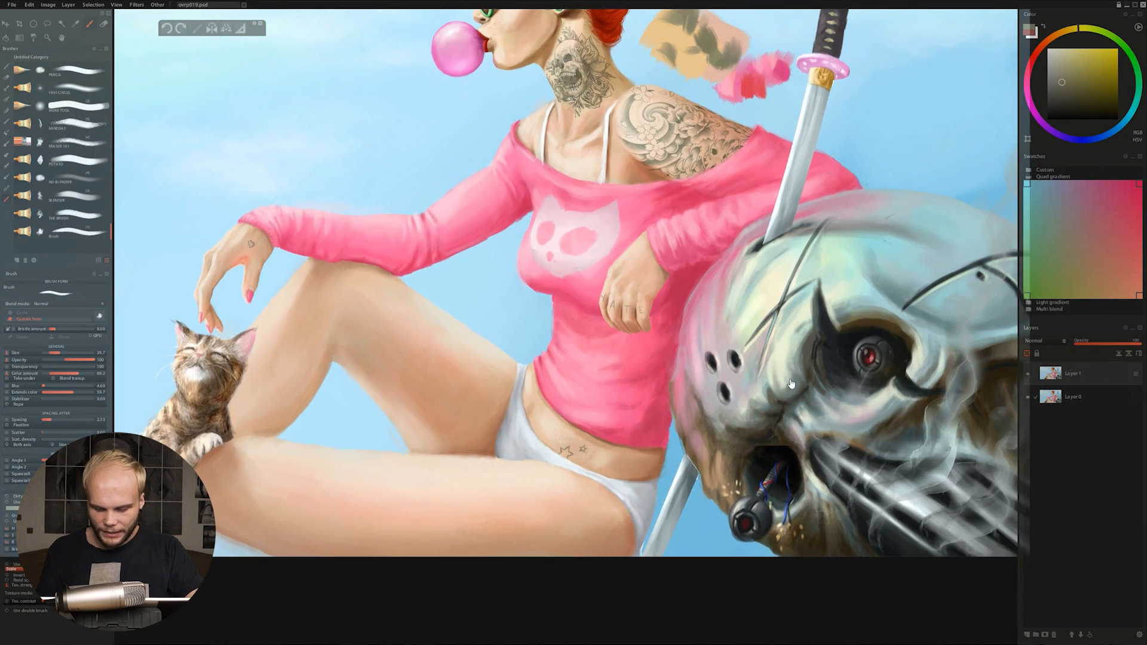
pyautogui.scroll(-5, 790, 383)
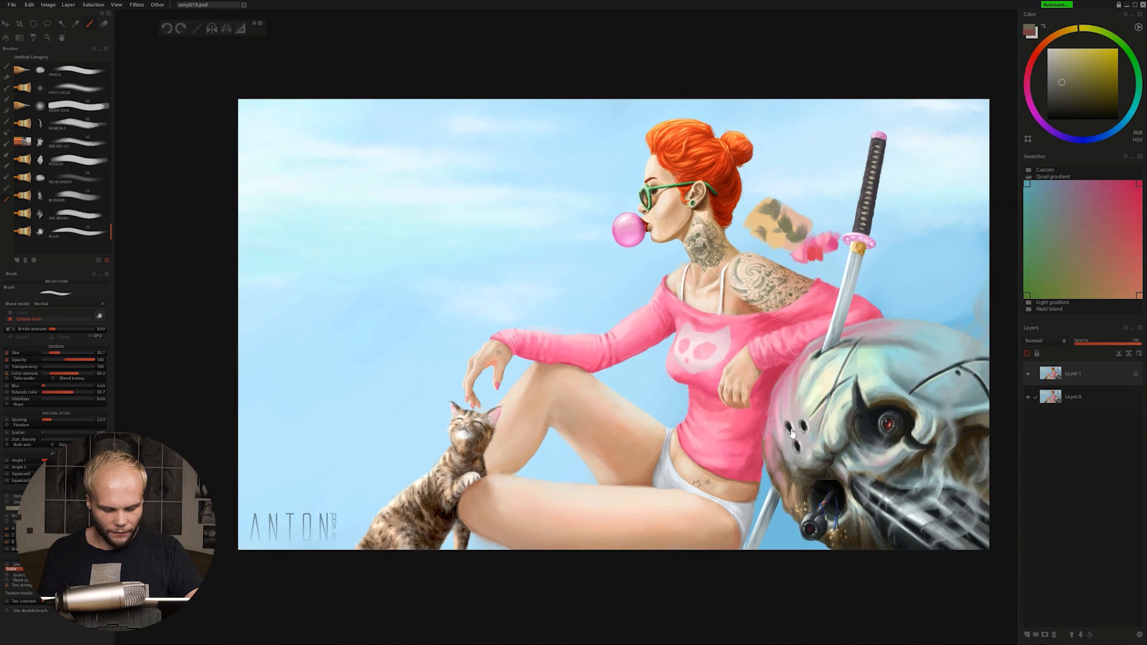
pyautogui.scroll(1, 789, 403)
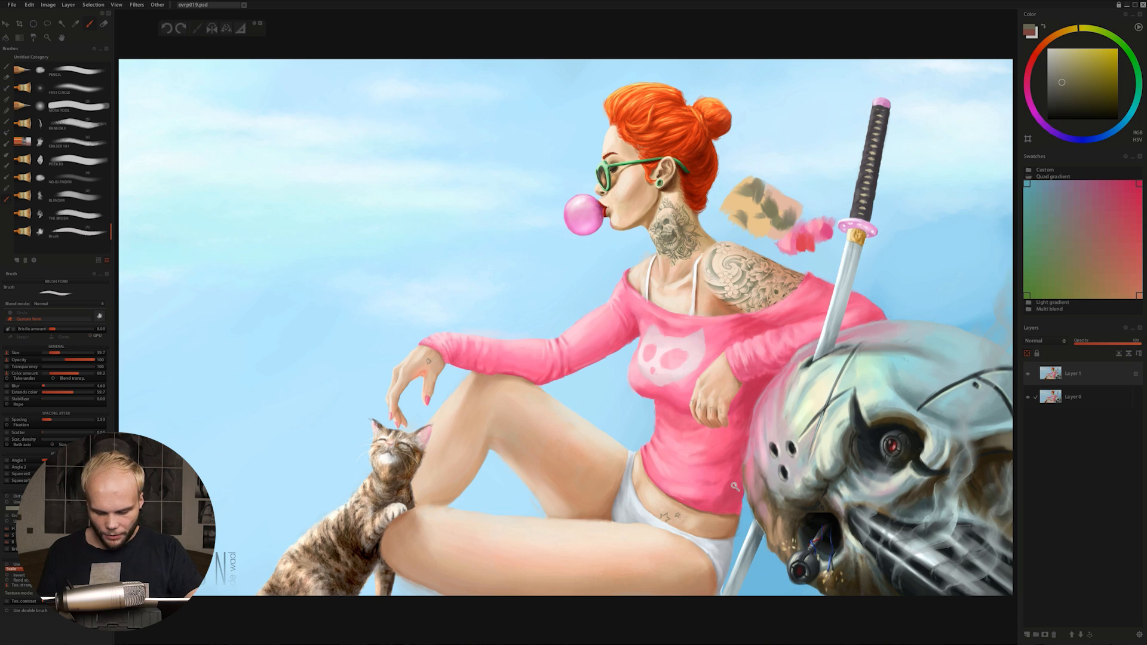
# Brighten the skull's bone ridge between the dark eye cavity and the gun barrels with pale strokes of a slightly larger brush.
pyautogui.scroll(4, 735, 487)
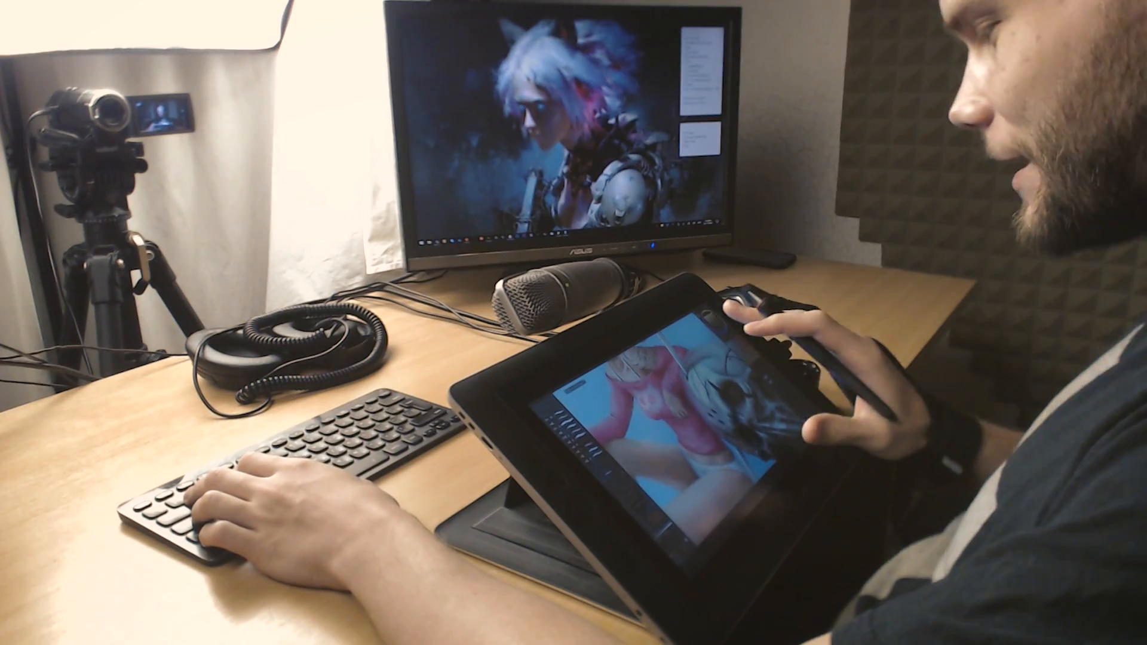
pyautogui.moveTo(812, 430); pyautogui.dragTo(776, 412)
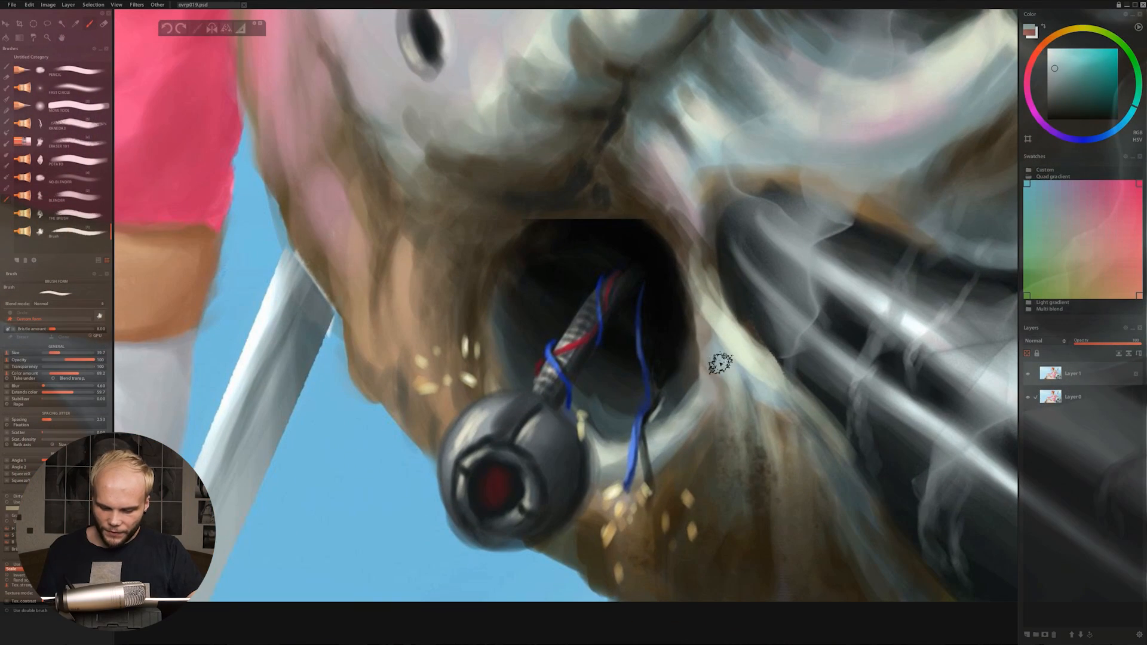
pyautogui.press(']')
pyautogui.moveTo(714, 350); pyautogui.dragTo(747, 430)
pyautogui.moveTo(714, 338); pyautogui.dragTo(756, 429)
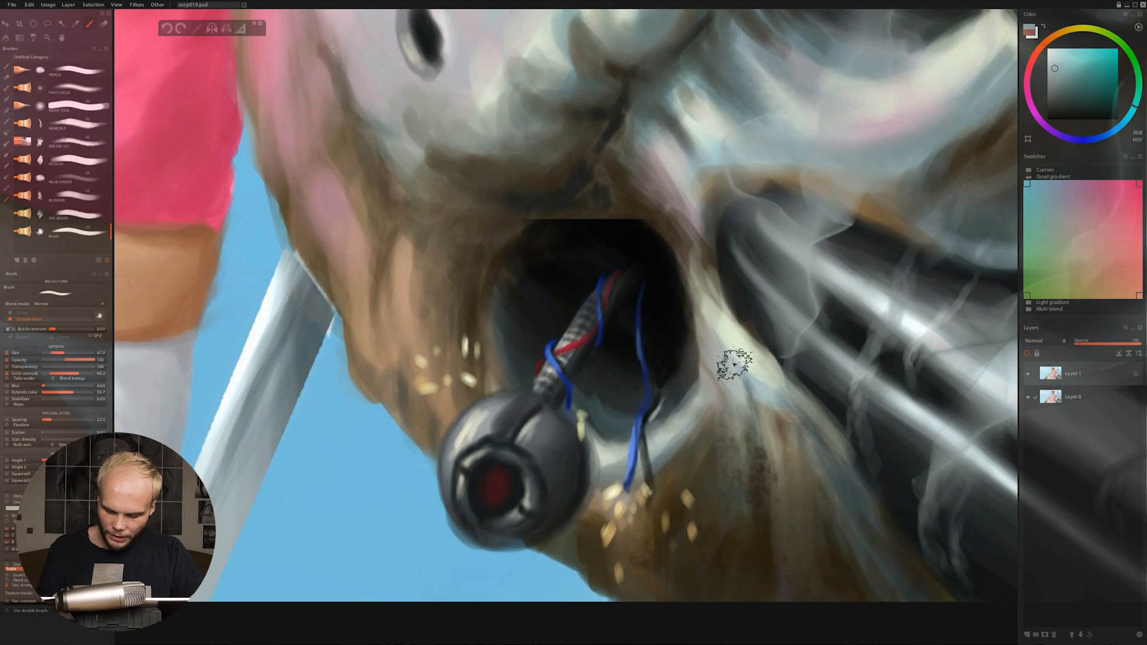
pyautogui.moveTo(720, 329)
pyautogui.mouseDown()
pyautogui.moveTo(797, 418)
pyautogui.moveTo(781, 404)
pyautogui.moveTo(780, 434)
pyautogui.mouseUp()
# Sample a pale greenish grey from the bone ridge and extend the ridge downward along the gun barrels with a larger brush.
pyautogui.keyDown('alt'); pyautogui.click(760, 382); pyautogui.keyUp('alt')
pyautogui.press(']')
pyautogui.moveTo(737, 369); pyautogui.dragTo(796, 440)
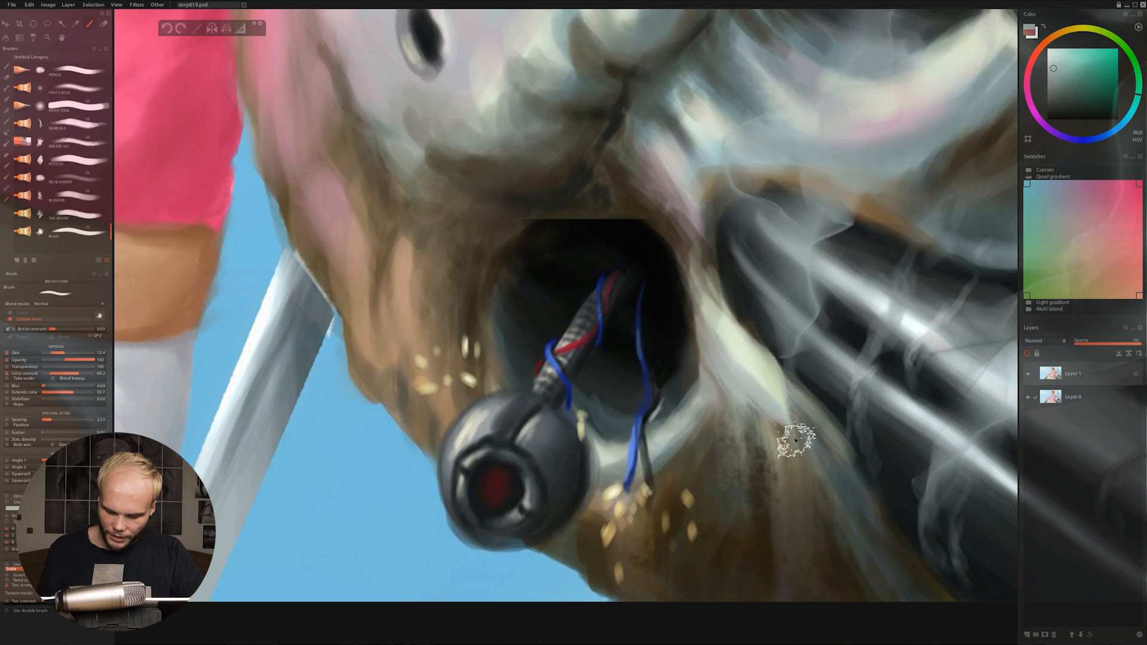
# Blend the lower tip of the pale bone ridge toward the gun barrels, sample the tone beside them and enlarge the brush.
pyautogui.moveTo(779, 389); pyautogui.dragTo(816, 448)
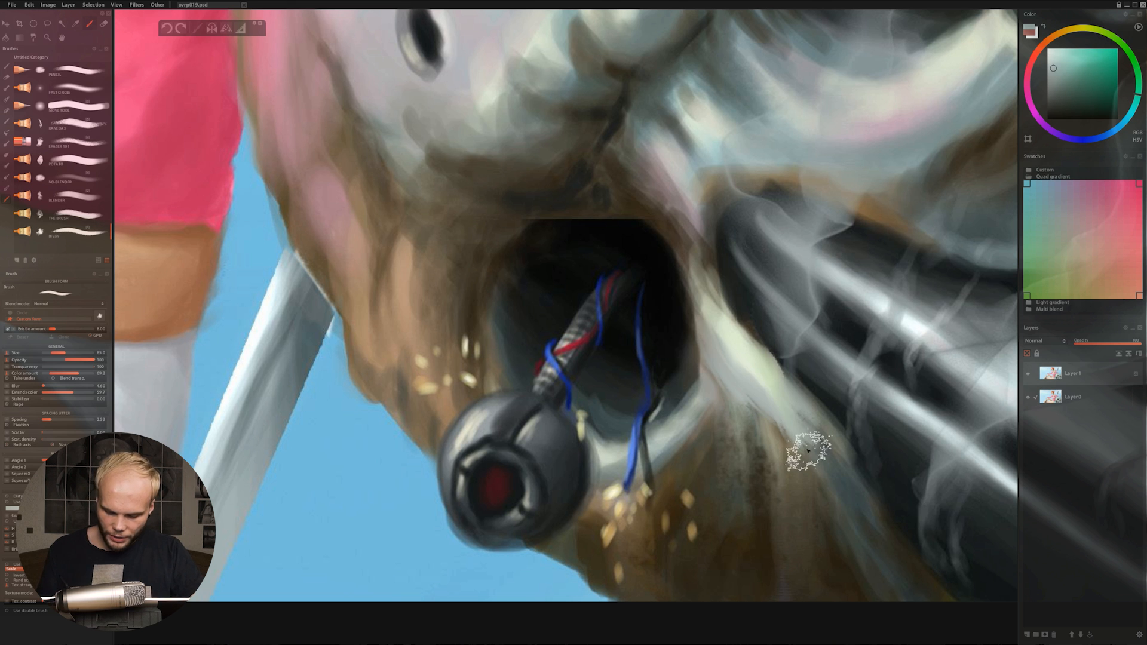
pyautogui.keyDown('alt'); pyautogui.click(830, 466); pyautogui.keyUp('alt')
pyautogui.press(']')
pyautogui.moveTo(657, 263)
pyautogui.mouseDown()
pyautogui.moveTo(711, 396)
pyautogui.moveTo(685, 276)
pyautogui.moveTo(721, 414)
pyautogui.mouseUp()
pyautogui.hotkey('ctrl', 'z')
pyautogui.hotkey('ctrl', 'z')
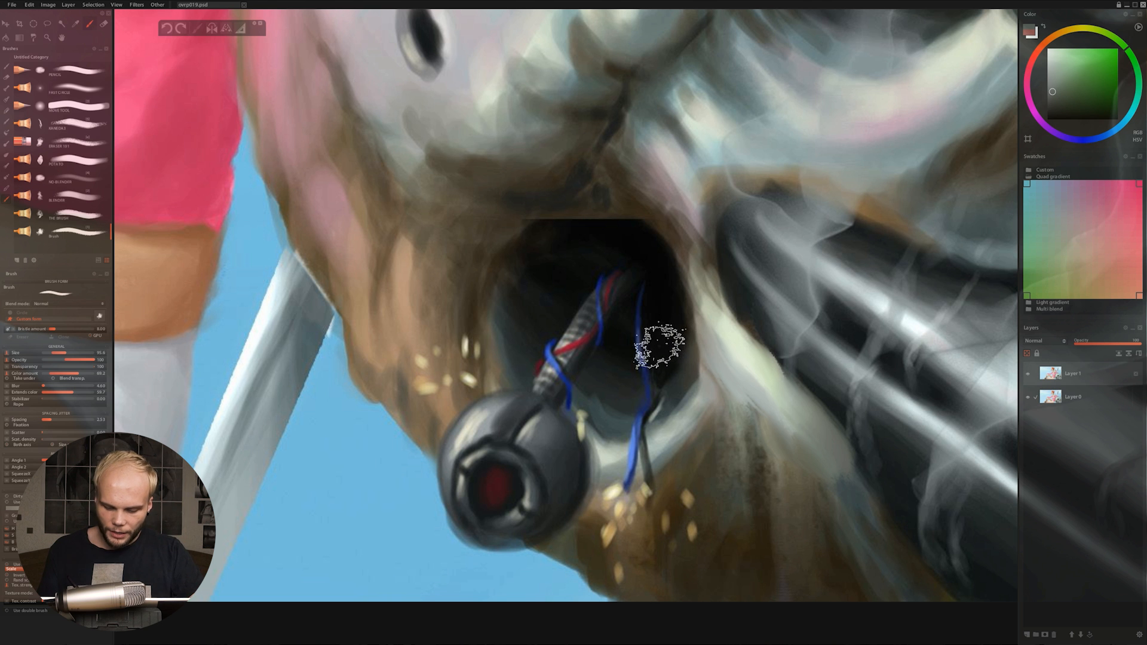
# Sample the blue of the loose wire hanging in the skull's cavity and thicken the wire with a smaller brush.
pyautogui.keyDown('alt'); pyautogui.click(640, 332); pyautogui.keyUp('alt')
pyautogui.press('[')
pyautogui.press('[')
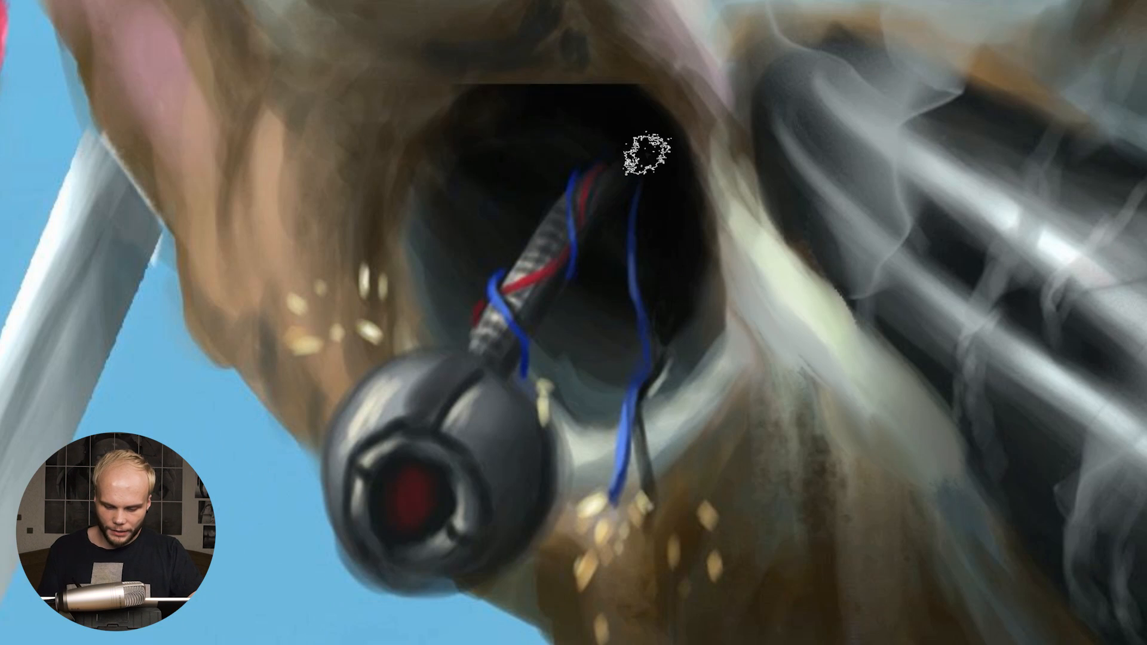
pyautogui.moveTo(635, 264); pyautogui.dragTo(622, 396)
pyautogui.moveTo(655, 330)
pyautogui.mouseDown()
pyautogui.moveTo(609, 475)
pyautogui.moveTo(633, 369)
pyautogui.moveTo(614, 440)
pyautogui.mouseUp()
pyautogui.moveTo(620, 388)
pyautogui.mouseDown()
pyautogui.moveTo(610, 510)
pyautogui.moveTo(618, 487)
pyautogui.mouseUp()
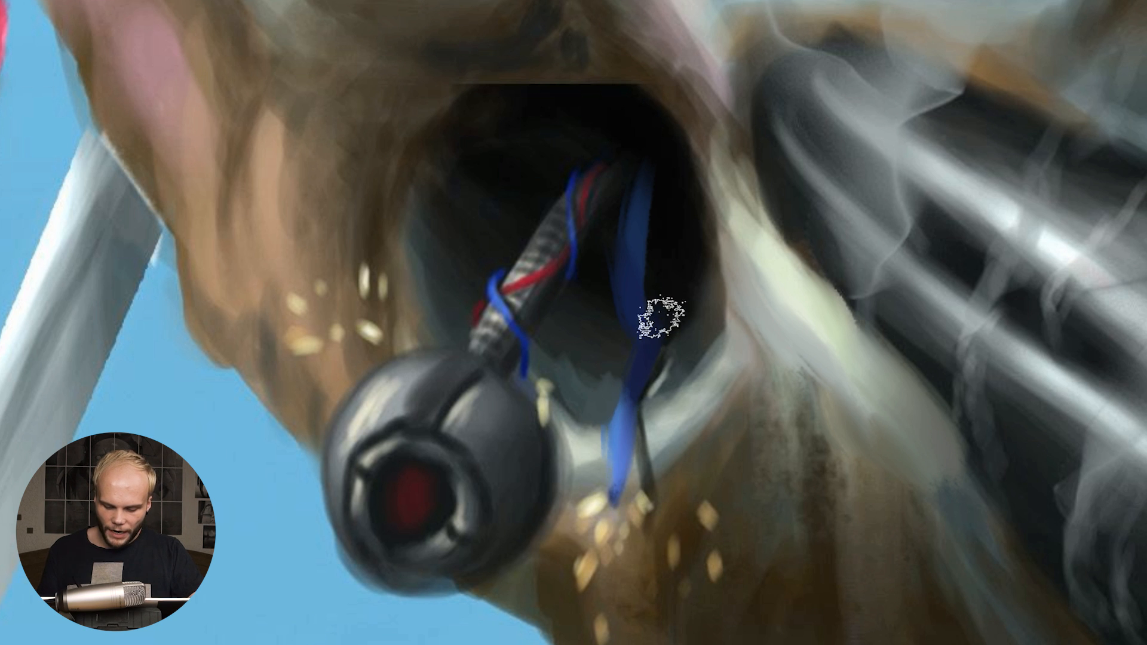
# Trim both sides of the thickened blue wire with near-black cavity strokes to reshape it into a narrow curve.
pyautogui.moveTo(619, 218); pyautogui.dragTo(622, 373)
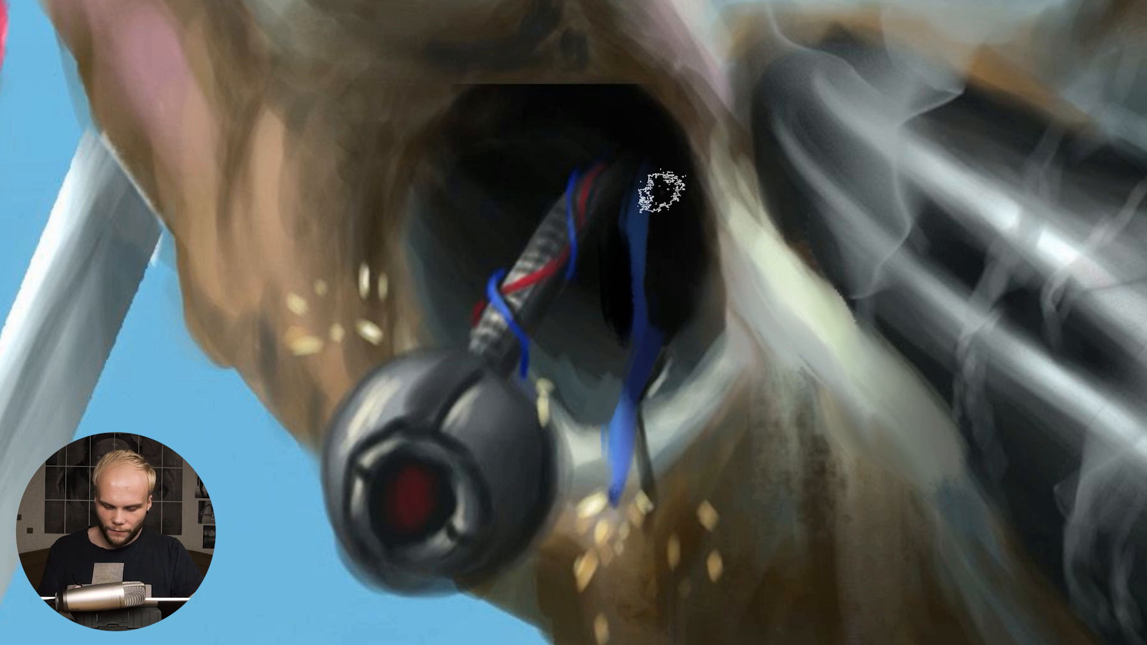
pyautogui.moveTo(627, 178); pyautogui.dragTo(633, 330)
pyautogui.moveTo(673, 181); pyautogui.dragTo(658, 315)
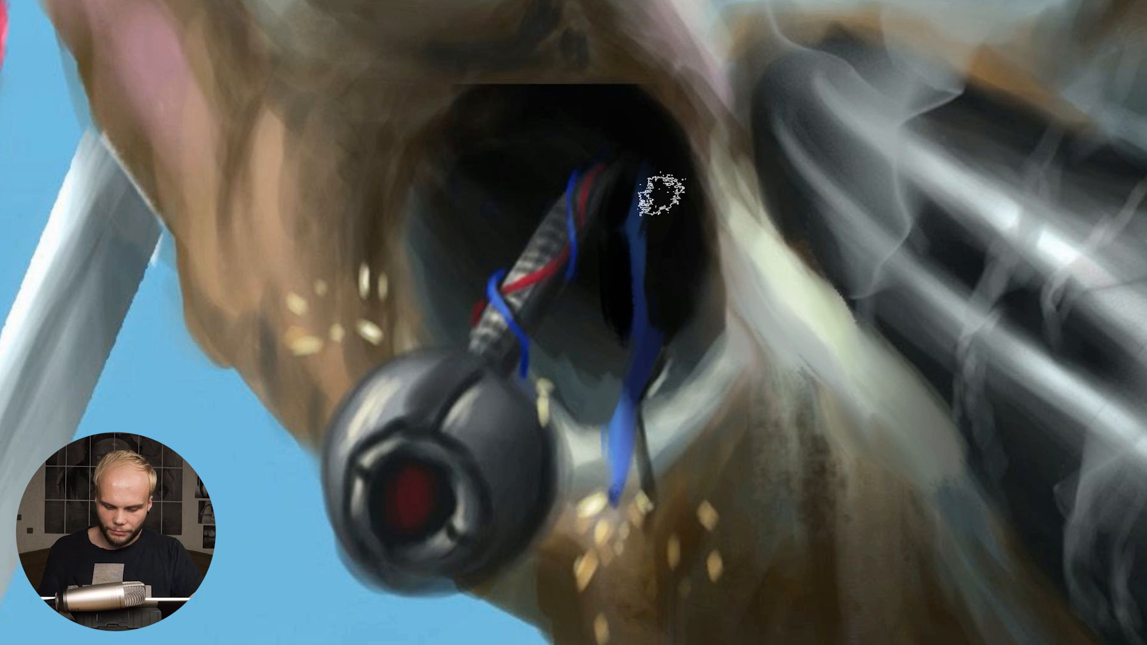
pyautogui.moveTo(661, 196); pyautogui.dragTo(669, 324)
pyautogui.moveTo(620, 289)
pyautogui.mouseDown()
pyautogui.moveTo(617, 335)
pyautogui.moveTo(622, 353)
pyautogui.moveTo(632, 347)
pyautogui.mouseUp()
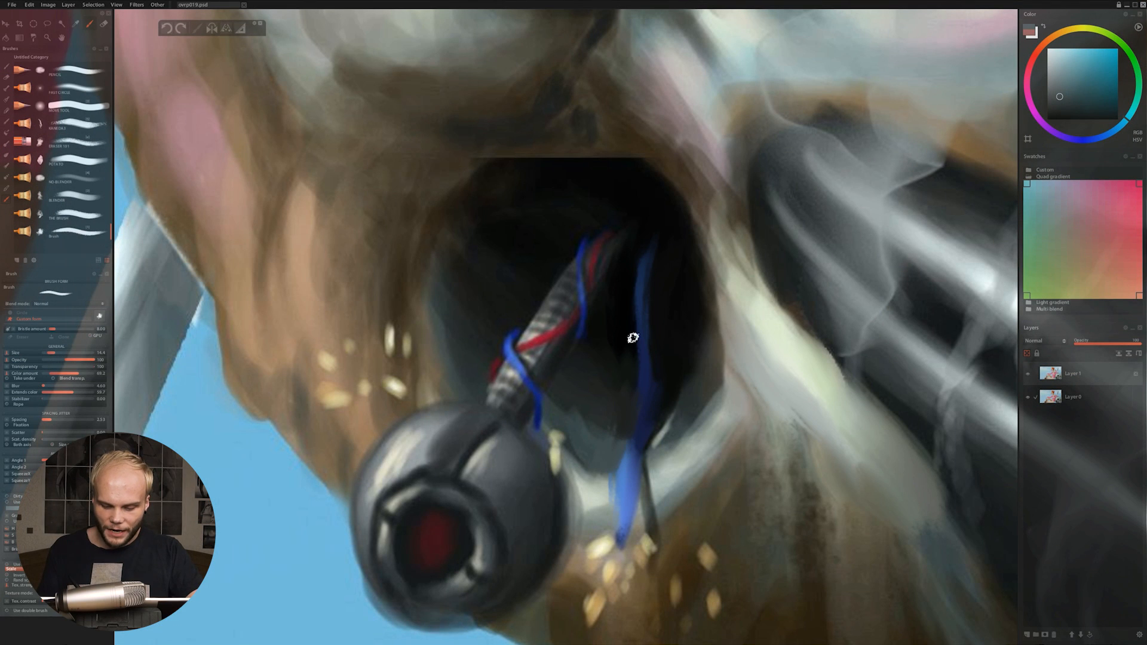
# Examine the reshaped blue wire, the ribbed cable and the dark cavity around them at several magnifications.
pyautogui.scroll(5, 633, 337)
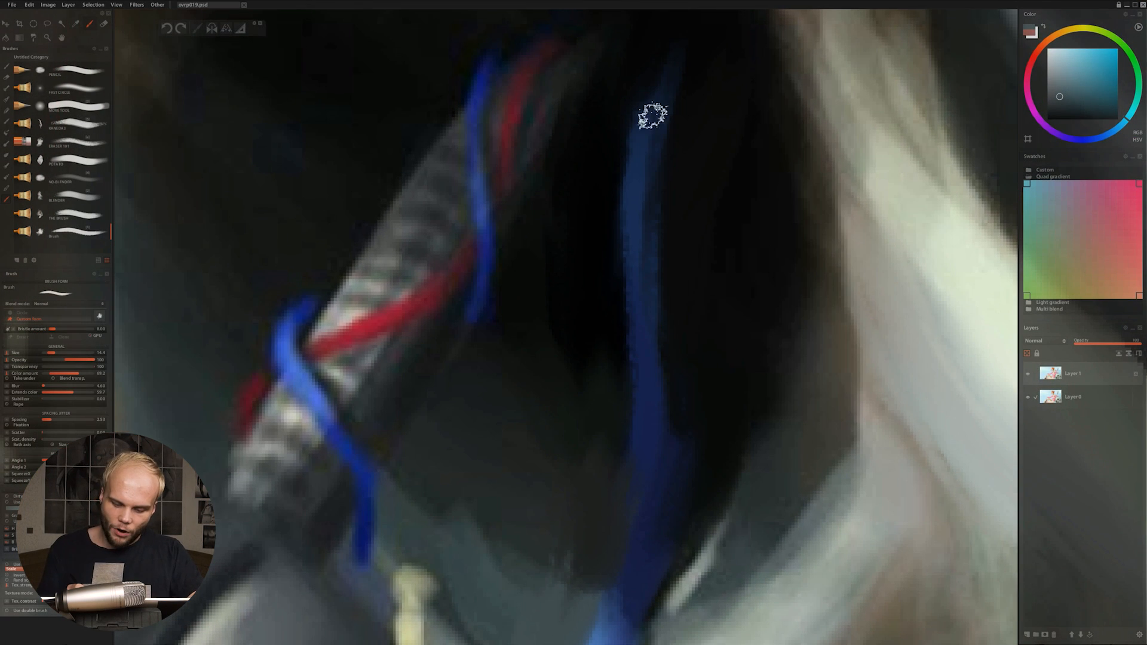
pyautogui.scroll(-3, 652, 116)
pyautogui.scroll(-3, 645, 442)
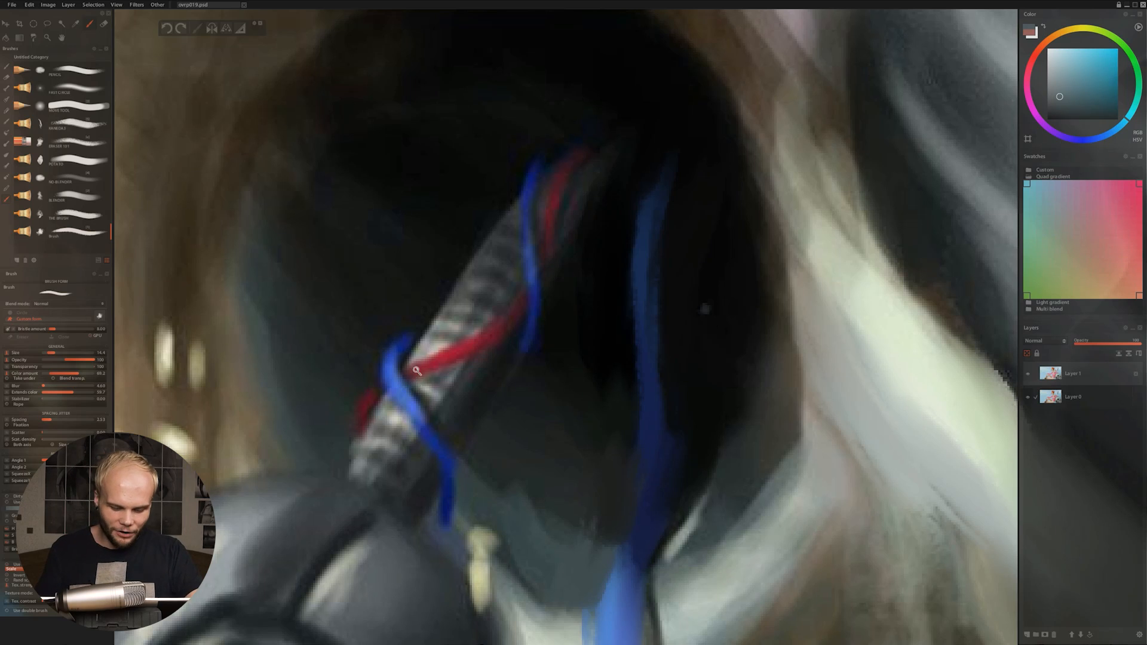
pyautogui.scroll(-2, 416, 371)
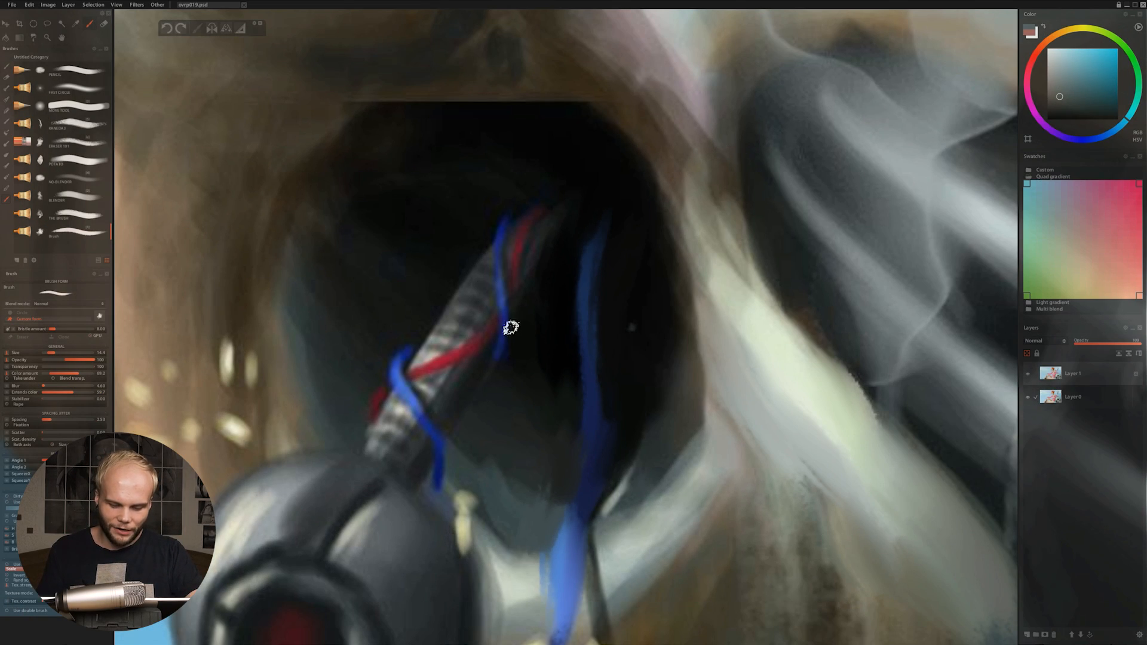
pyautogui.scroll(-2, 469, 403)
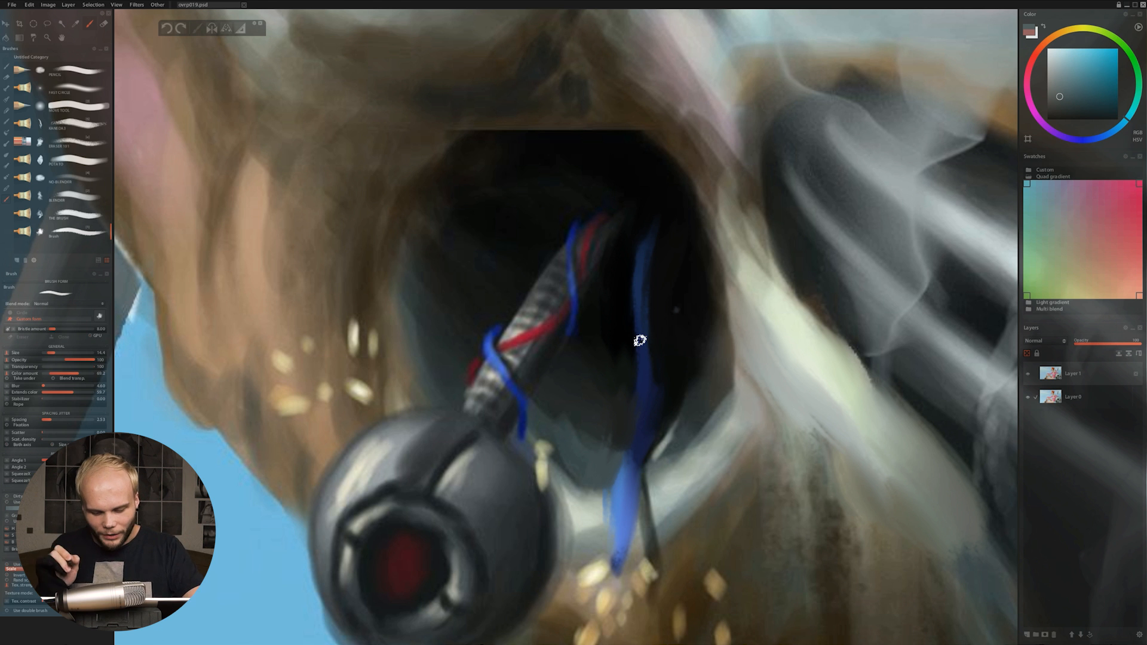
pyautogui.scroll(-2, 673, 391)
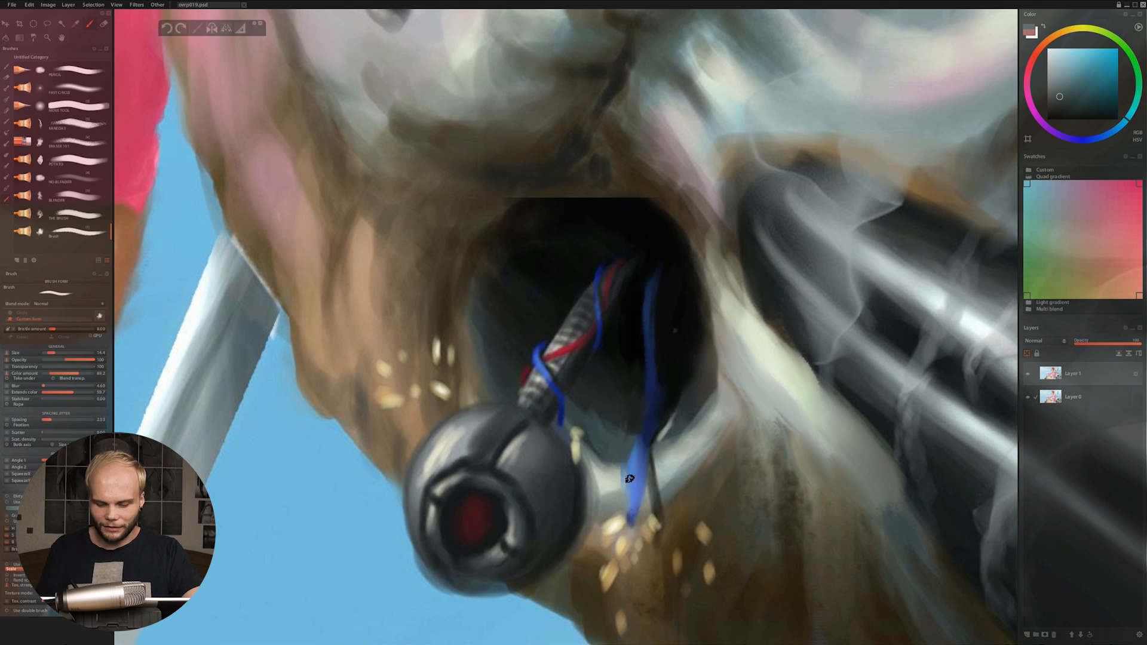
# Review the whole composition with the woman, cat, sword and skull to judge the wire at normal viewing size.
pyautogui.scroll(-5, 789, 430)
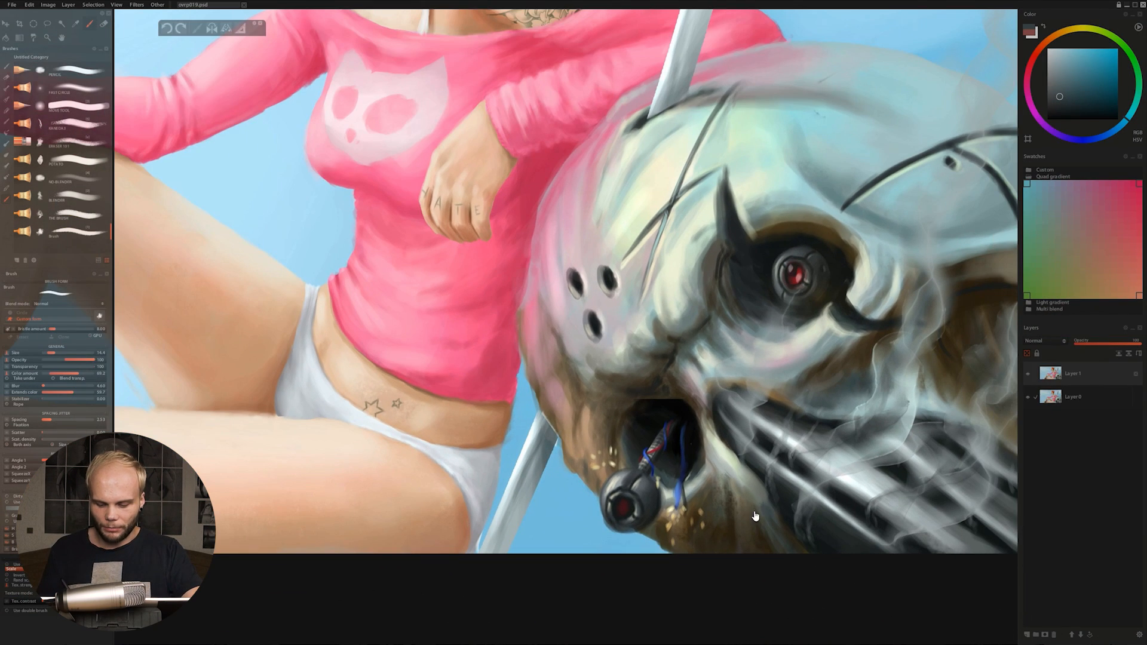
pyautogui.scroll(2, 757, 501)
pyautogui.scroll(-3, 758, 502)
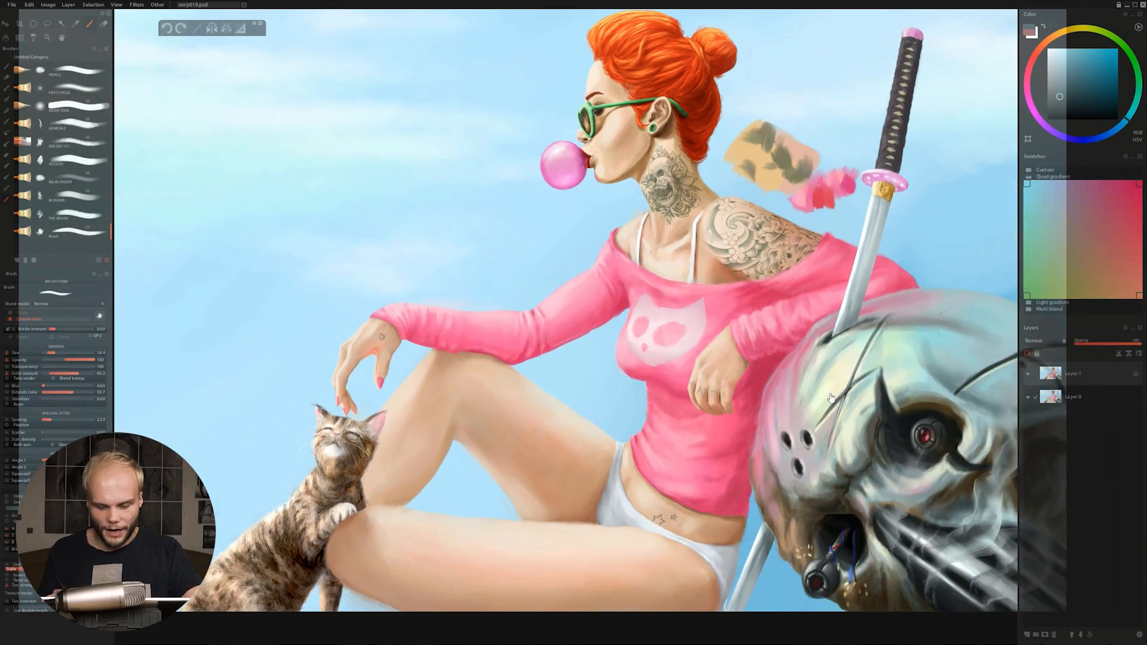
pyautogui.moveTo(831, 397); pyautogui.dragTo(834, 393)
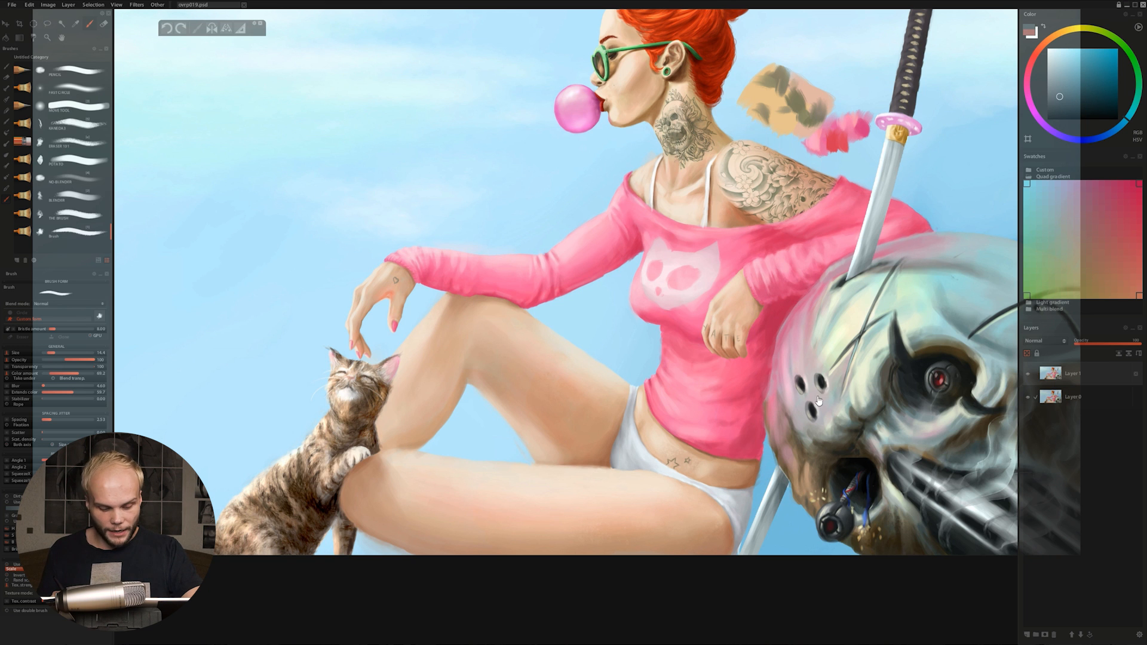
pyautogui.moveTo(818, 400); pyautogui.dragTo(865, 416)
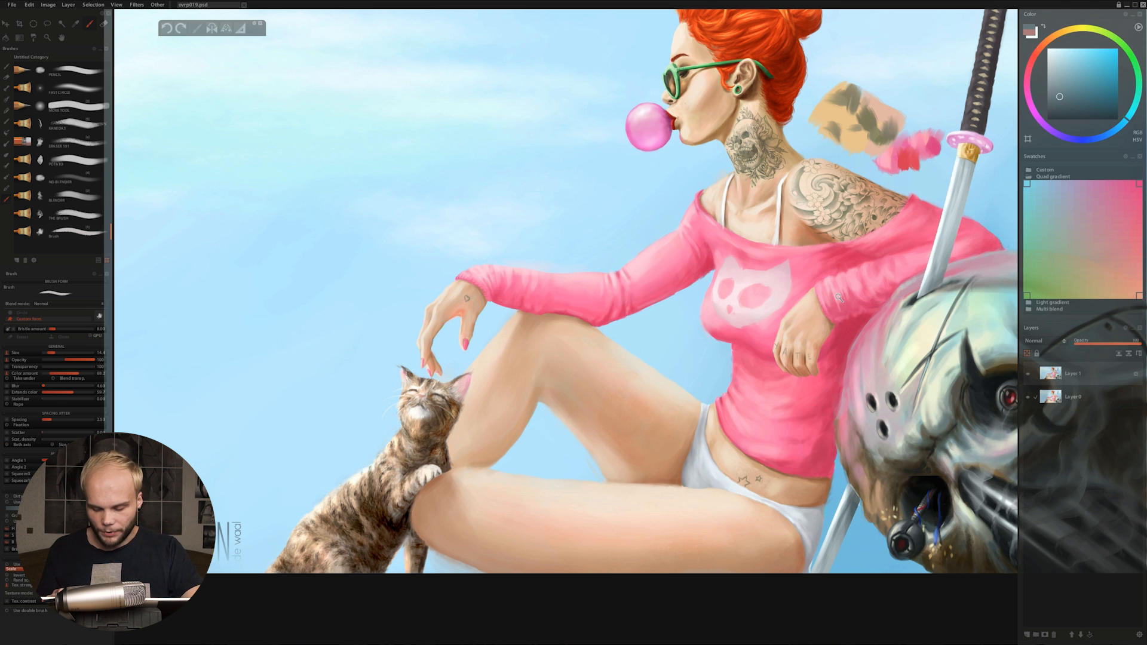
pyautogui.scroll(1, 838, 296)
pyautogui.moveTo(863, 355); pyautogui.dragTo(809, 354)
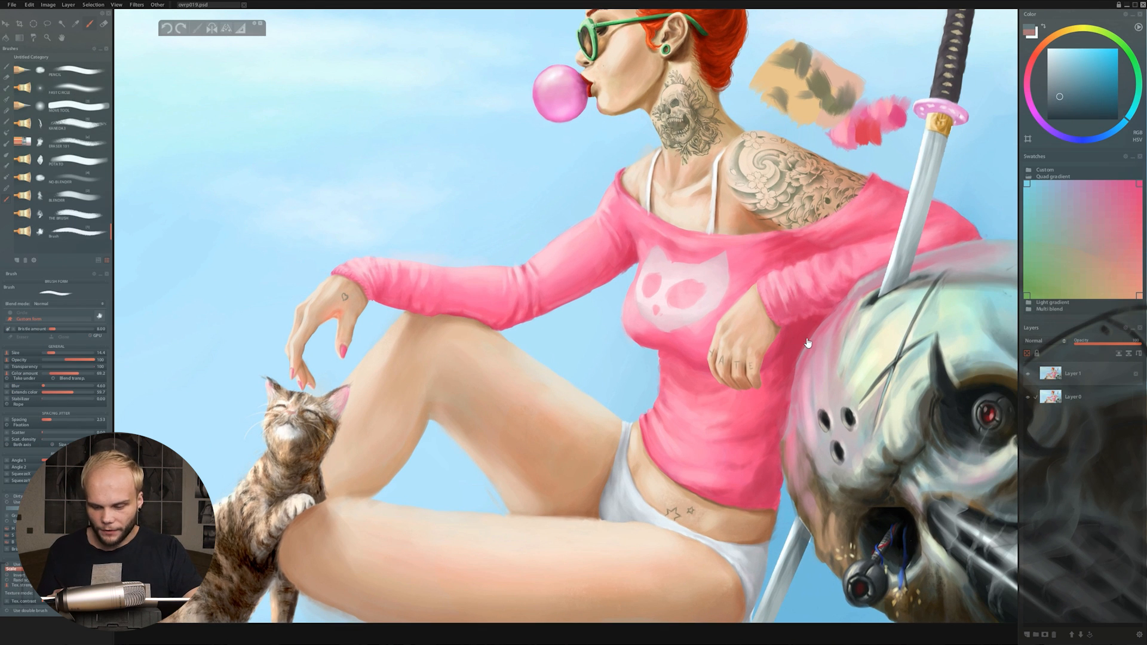
# Sample a skin tone near the woman's jaw and touch up the shading around her chin.
pyautogui.scroll(3, 835, 344)
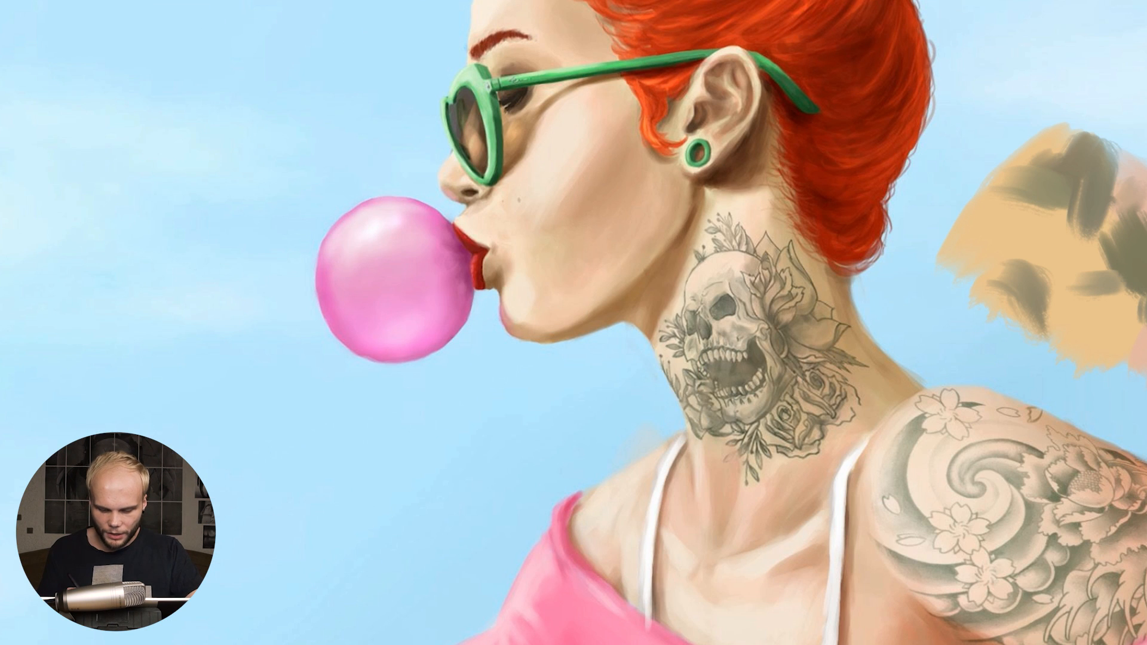
pyautogui.keyDown('alt'); pyautogui.click(670, 305); pyautogui.keyUp('alt')
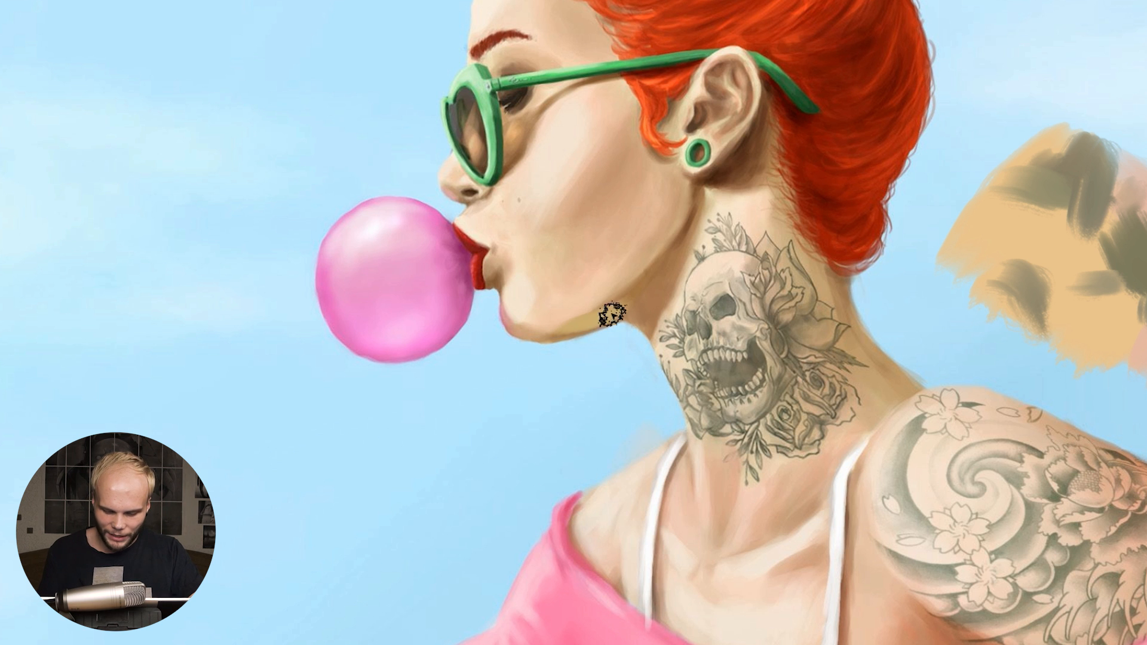
pyautogui.hotkey('ctrl', '-')
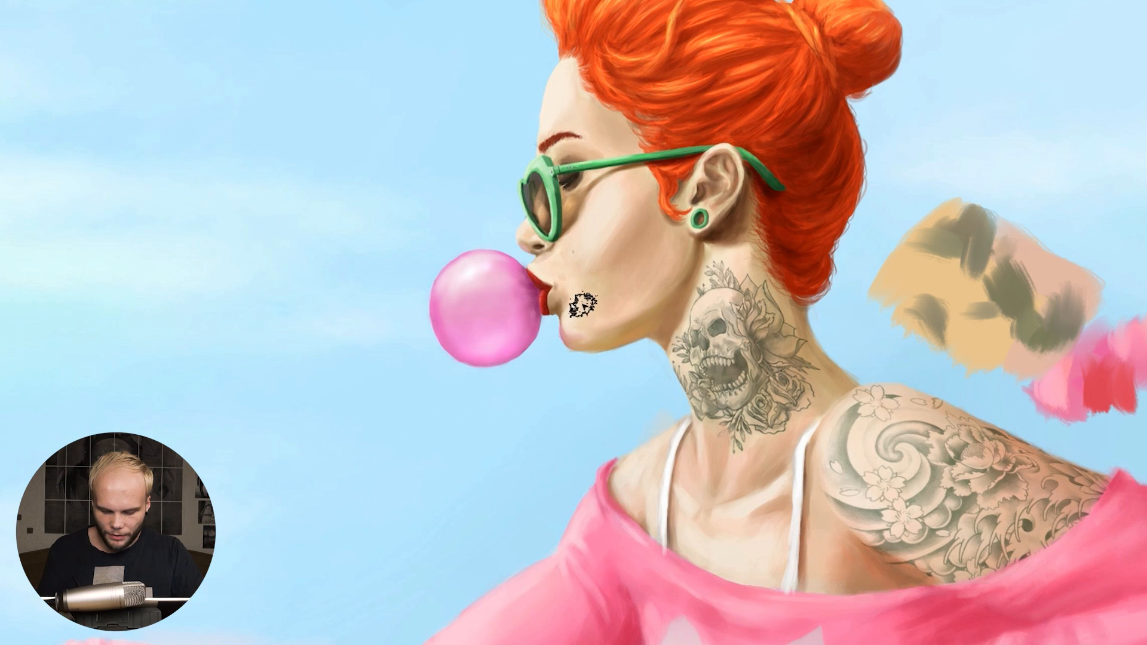
pyautogui.click(591, 318)
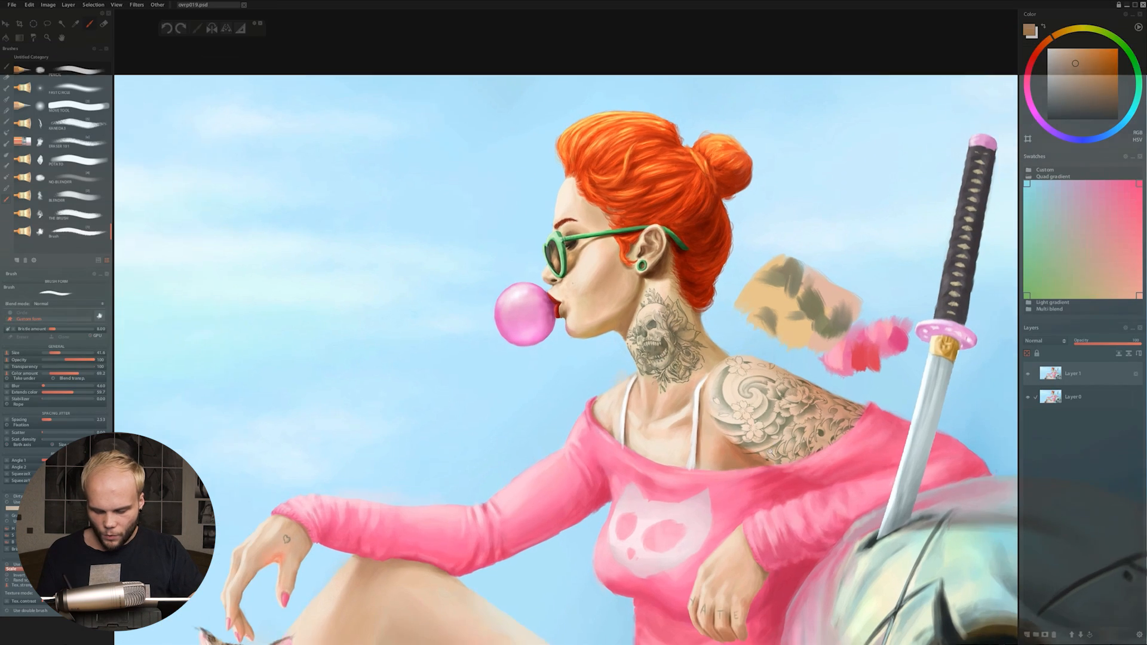
# Paint over the beige and pink test swatches between the woman's hair and the sword with light sky blues.
pyautogui.scroll(-3, 621, 265)
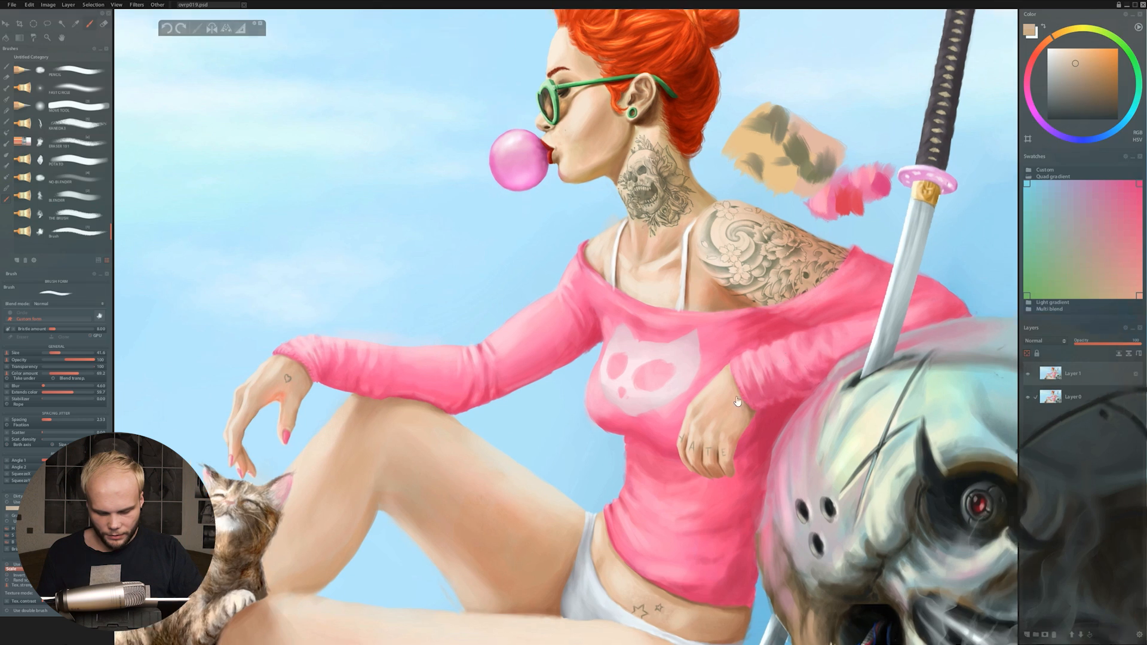
pyautogui.moveTo(759, 205)
pyautogui.mouseDown()
pyautogui.moveTo(621, 265)
pyautogui.moveTo(660, 257)
pyautogui.moveTo(671, 297)
pyautogui.mouseUp()
pyautogui.moveTo(665, 252)
pyautogui.mouseDown()
pyautogui.moveTo(751, 283)
pyautogui.moveTo(702, 273)
pyautogui.moveTo(660, 232)
pyautogui.moveTo(602, 223)
pyautogui.moveTo(651, 199)
pyautogui.mouseUp()
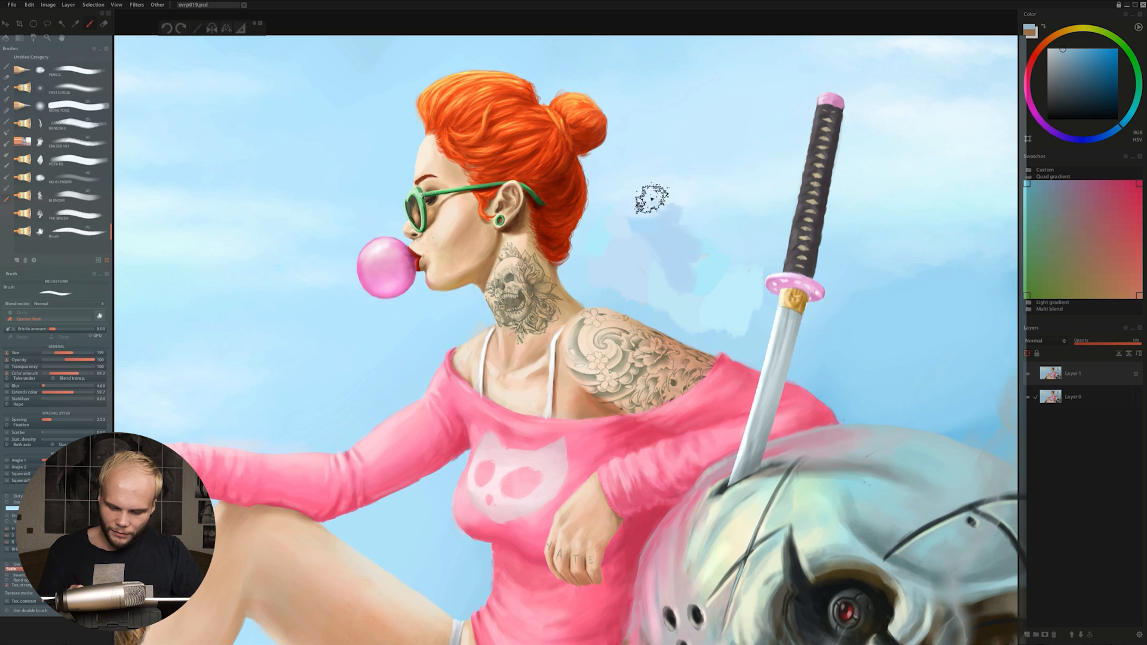
pyautogui.moveTo(680, 247)
pyautogui.mouseDown()
pyautogui.moveTo(609, 259)
pyautogui.moveTo(585, 277)
pyautogui.moveTo(603, 263)
pyautogui.mouseUp()
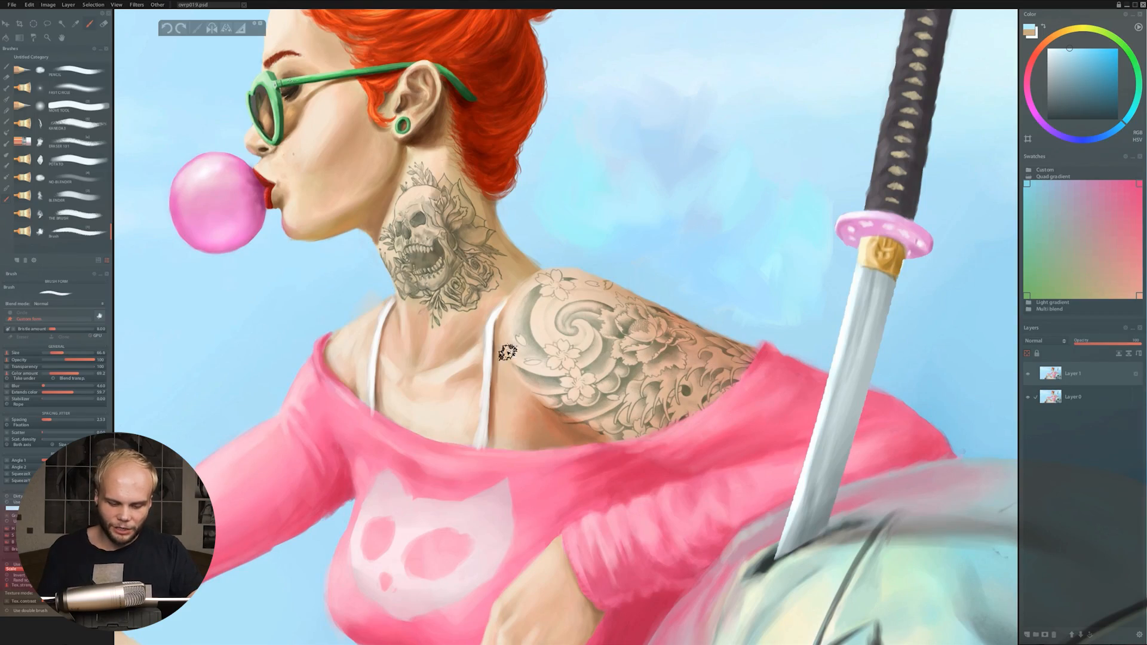
# Inspect the sweater, skull cavity and cat up close, and compare their level of detail with the full composition.
pyautogui.scroll(-5, 448, 315)
pyautogui.scroll(5, 806, 381)
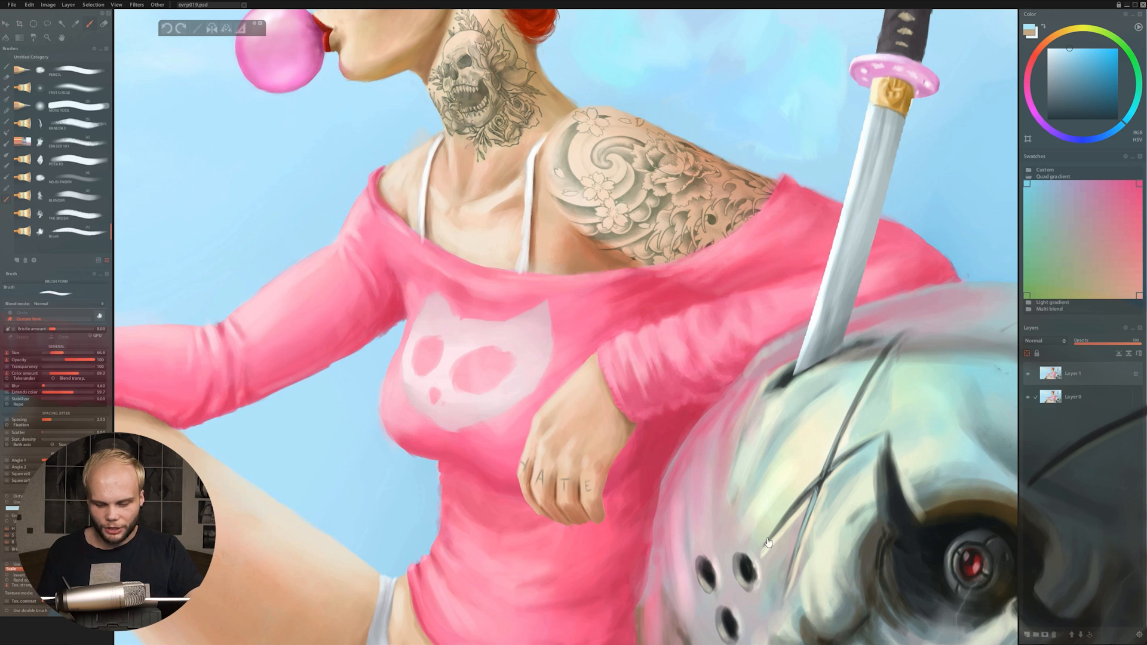
pyautogui.moveTo(768, 543); pyautogui.dragTo(691, 155)
pyautogui.scroll(5, 724, 247)
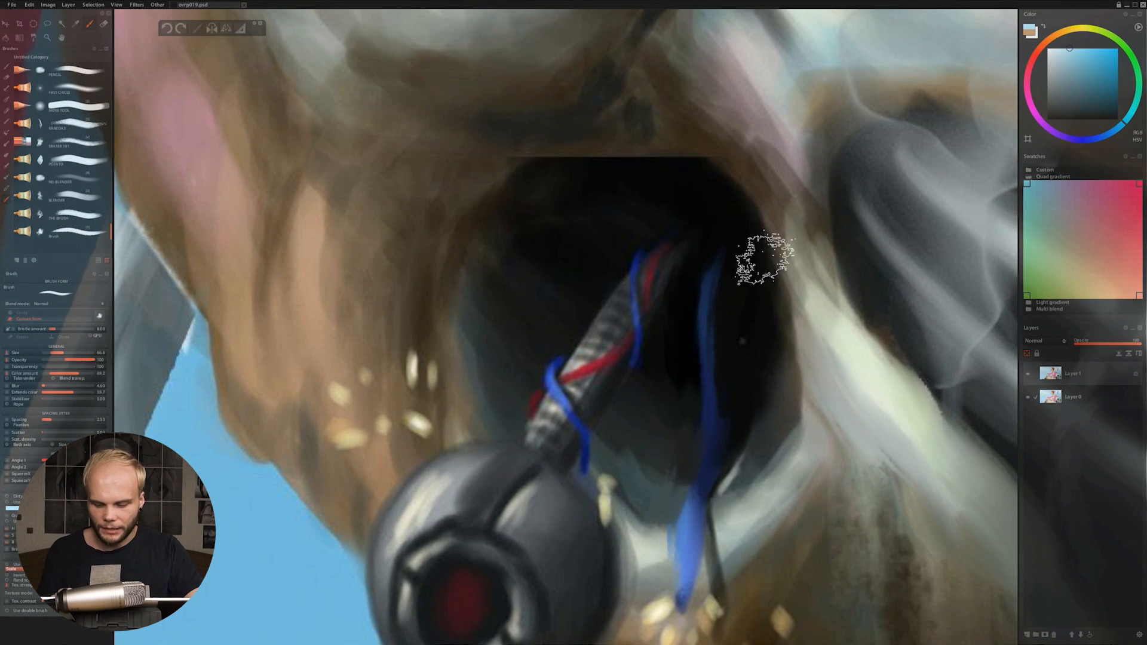
pyautogui.scroll(-4, 760, 287)
pyautogui.moveTo(696, 235); pyautogui.dragTo(762, 597)
pyautogui.moveTo(675, 253); pyautogui.dragTo(734, 555)
pyautogui.moveTo(671, 143); pyautogui.dragTo(774, 389)
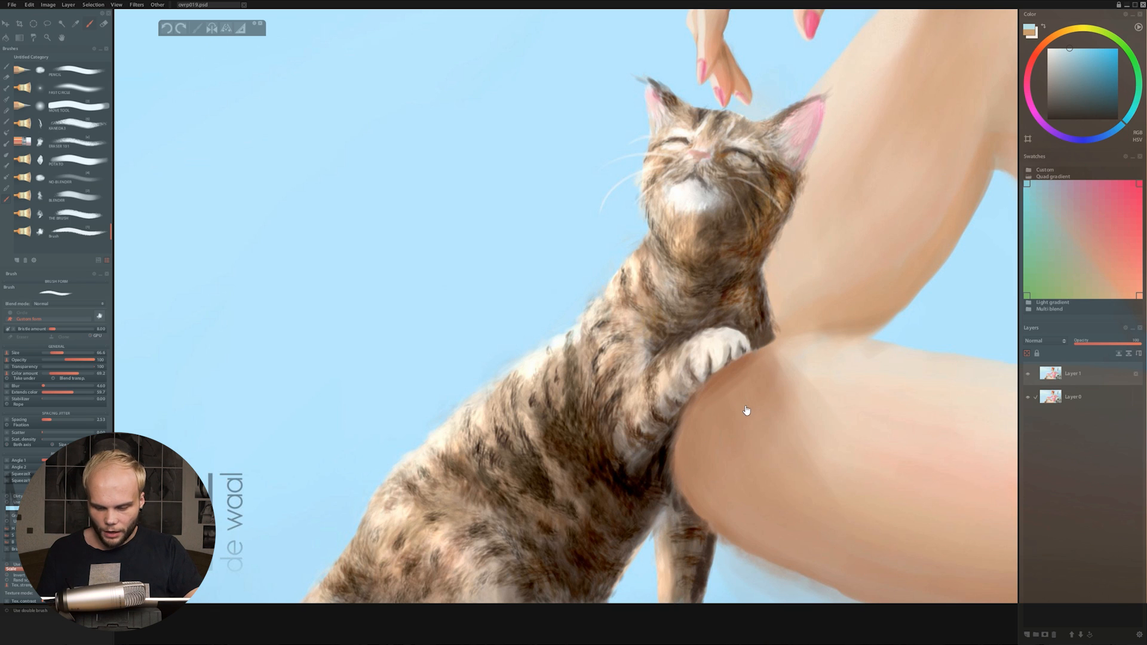
pyautogui.moveTo(745, 410); pyautogui.dragTo(714, 427)
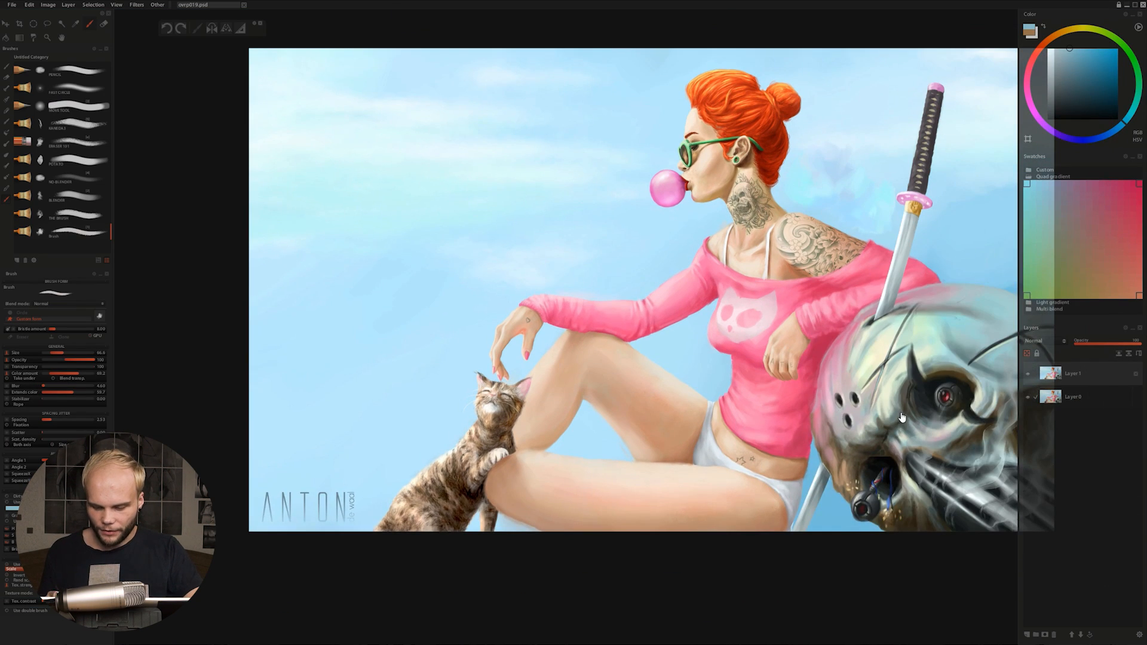
pyautogui.scroll(1, 902, 417)
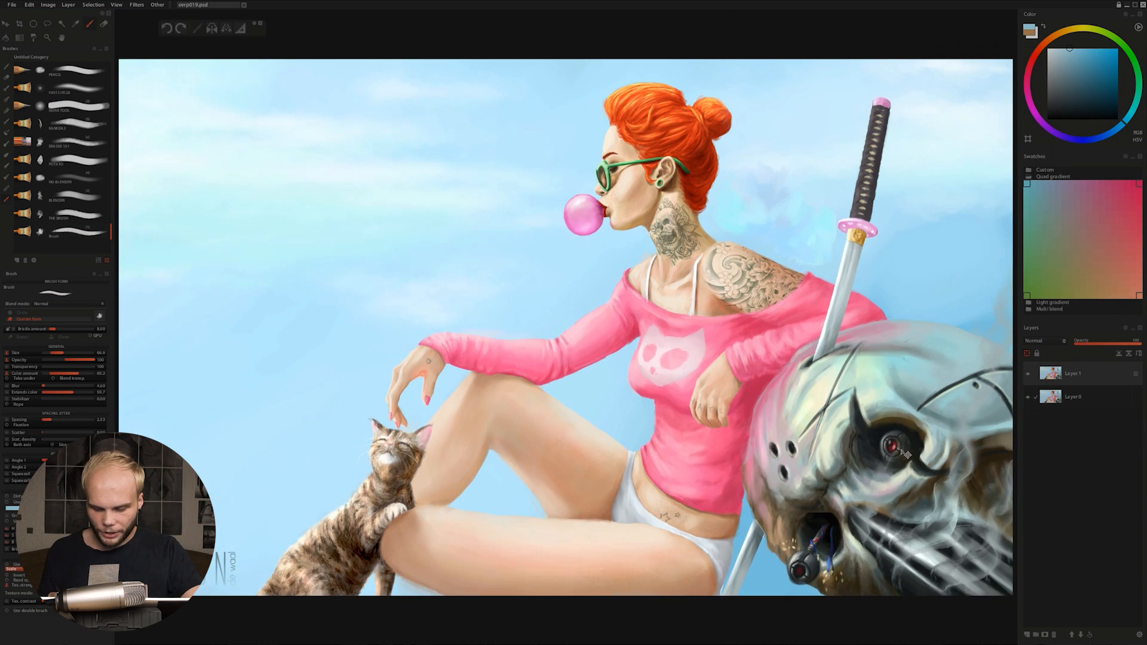
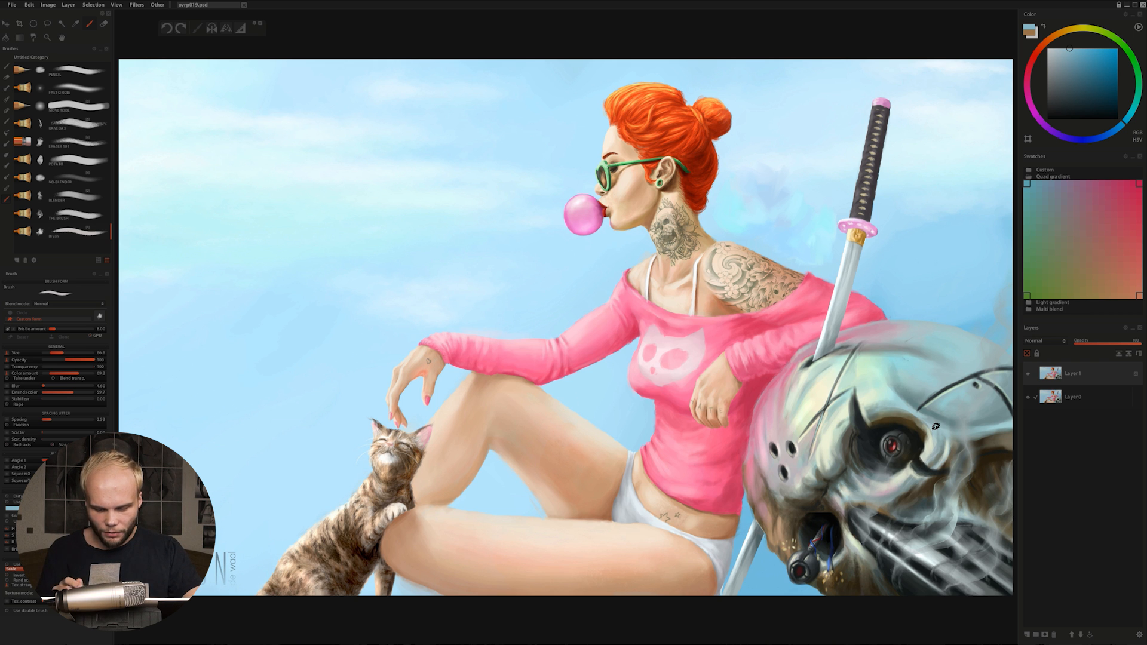
# Cut into the bubble gum's outer edge with sky blue and rebuild its rim with a sampled pink.
pyautogui.scroll(5, 591, 224)
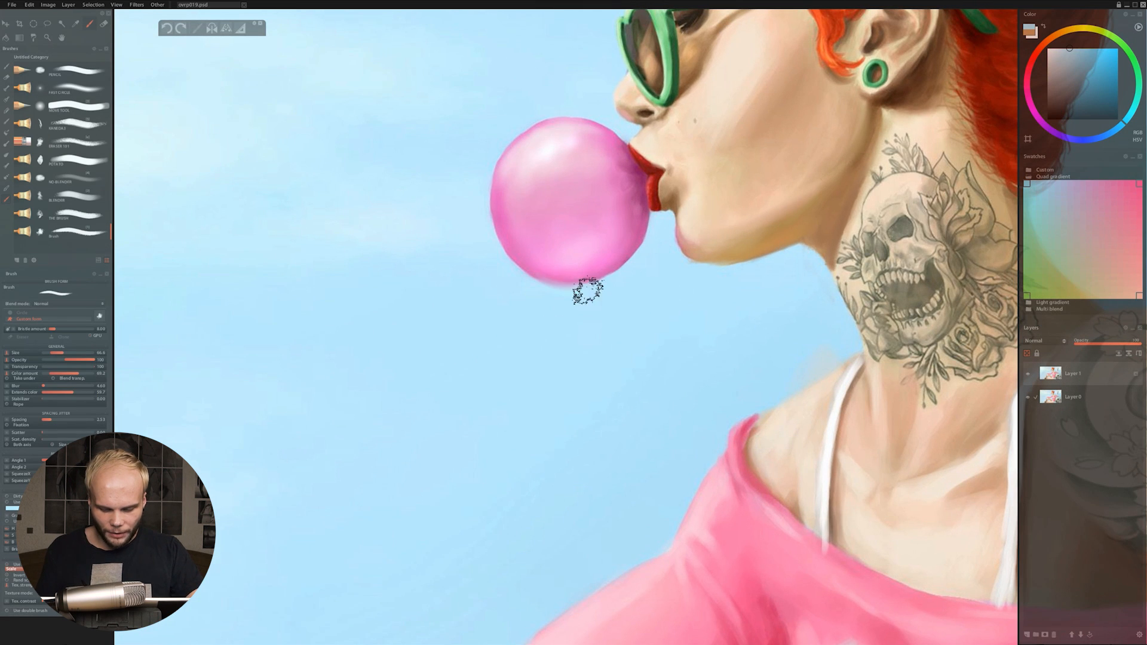
pyautogui.keyDown('alt'); pyautogui.click(502, 204); pyautogui.keyUp('alt')
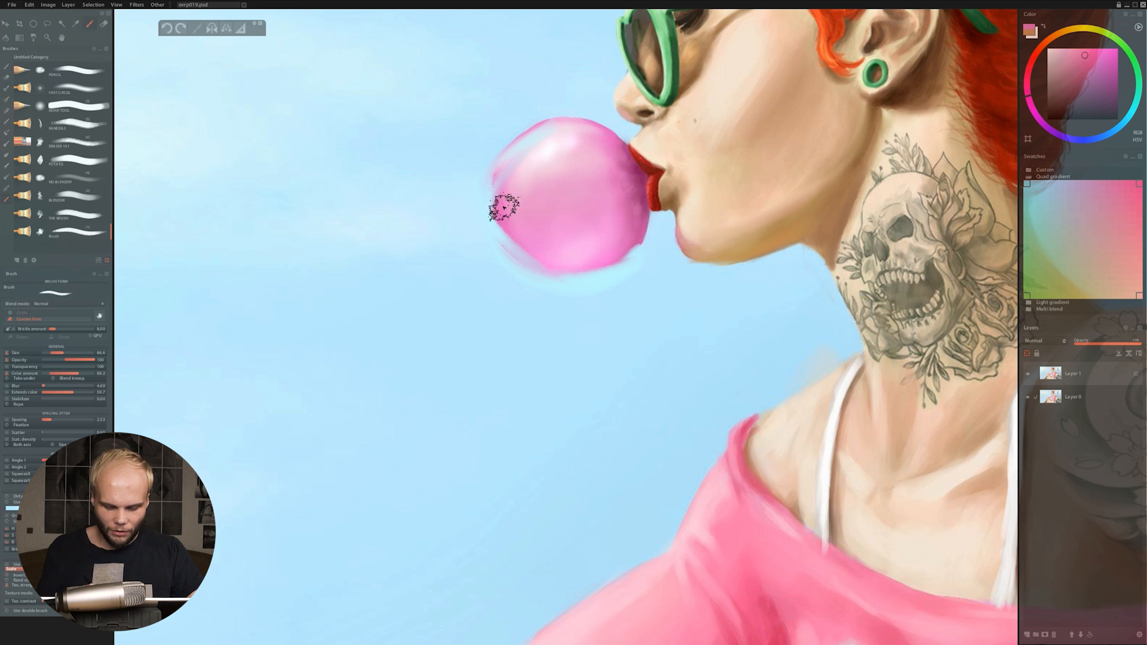
pyautogui.moveTo(576, 283)
pyautogui.mouseDown()
pyautogui.moveTo(636, 235)
pyautogui.moveTo(561, 259)
pyautogui.mouseUp()
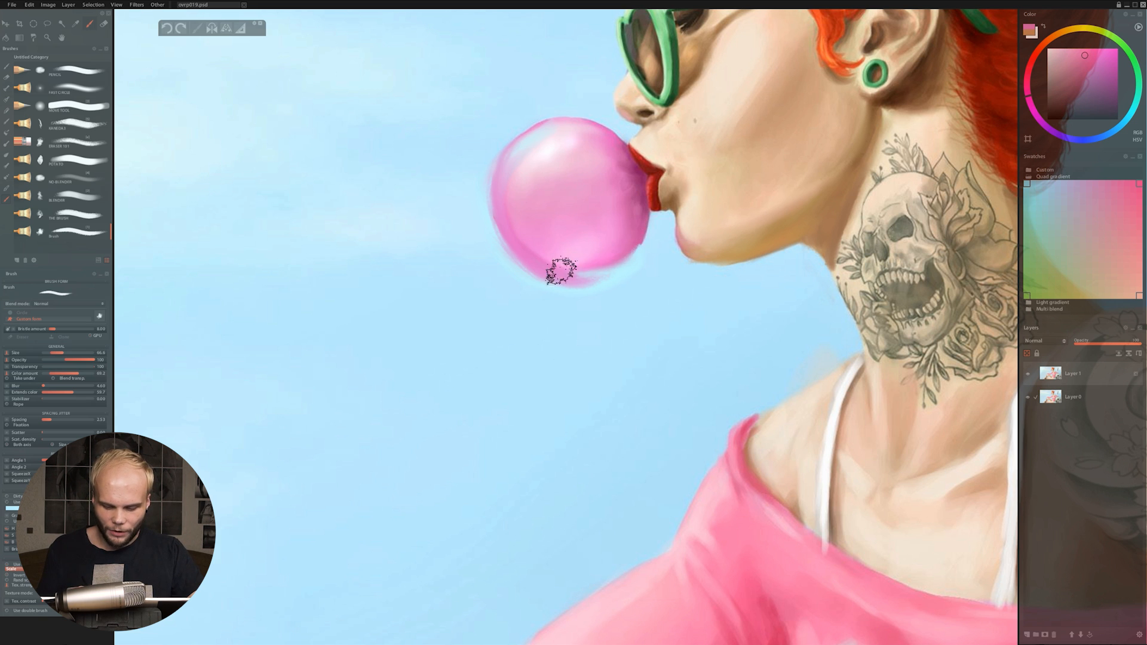
# Refine the bubble gum's lower contour and shaded side with alternating sampled sky and pink tones.
pyautogui.keyDown('alt'); pyautogui.click(594, 328); pyautogui.keyUp('alt')
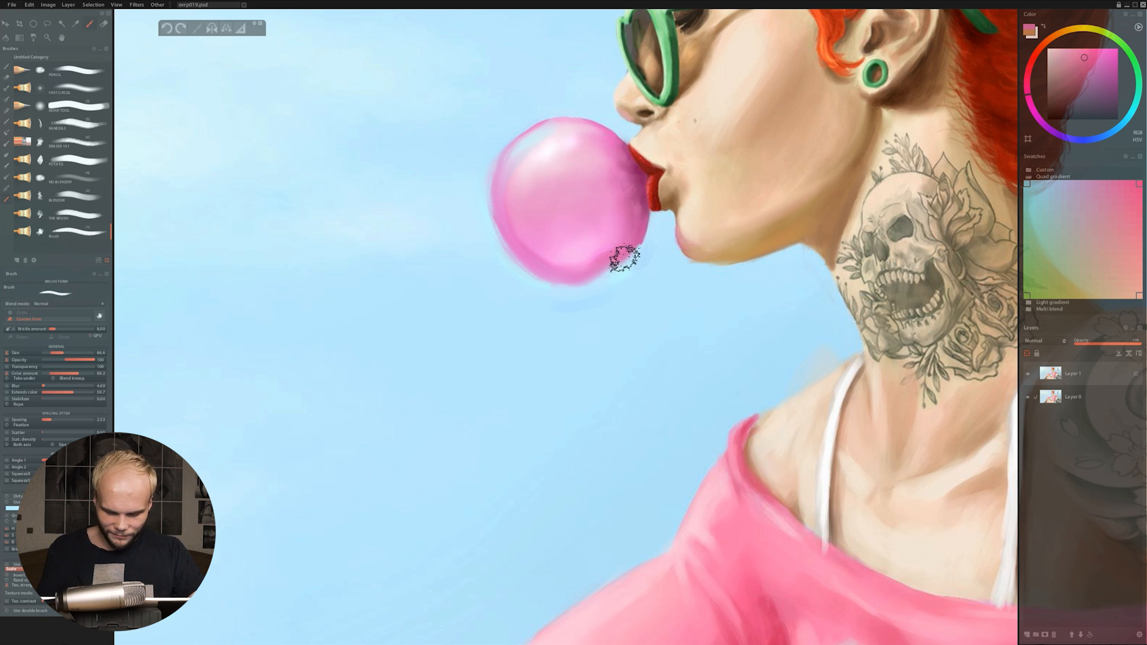
pyautogui.moveTo(555, 299)
pyautogui.mouseDown()
pyautogui.moveTo(630, 280)
pyautogui.moveTo(622, 225)
pyautogui.mouseUp()
pyautogui.keyDown('alt'); pyautogui.click(567, 257); pyautogui.keyUp('alt')
pyautogui.moveTo(509, 185); pyautogui.dragTo(523, 234)
pyautogui.keyDown('alt'); pyautogui.click(536, 235); pyautogui.keyUp('alt')
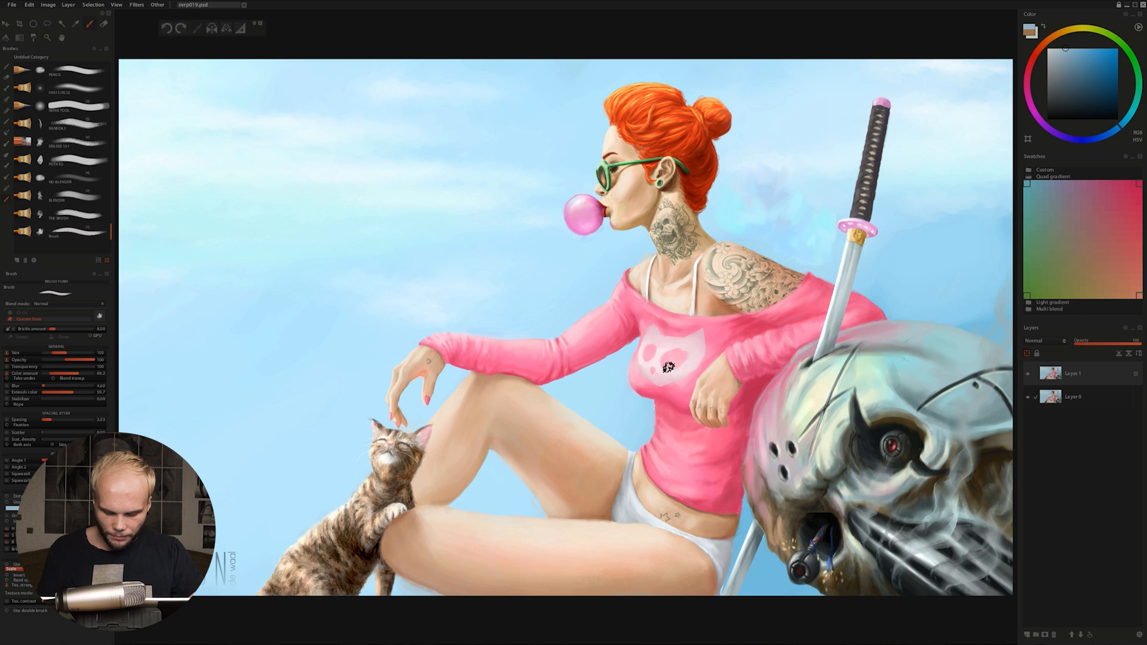
# Circle the outstretched sleeve with a dark brush stroke and undo the mark.
pyautogui.moveTo(570, 279)
pyautogui.mouseDown()
pyautogui.moveTo(448, 352)
pyautogui.moveTo(542, 286)
pyautogui.mouseUp()
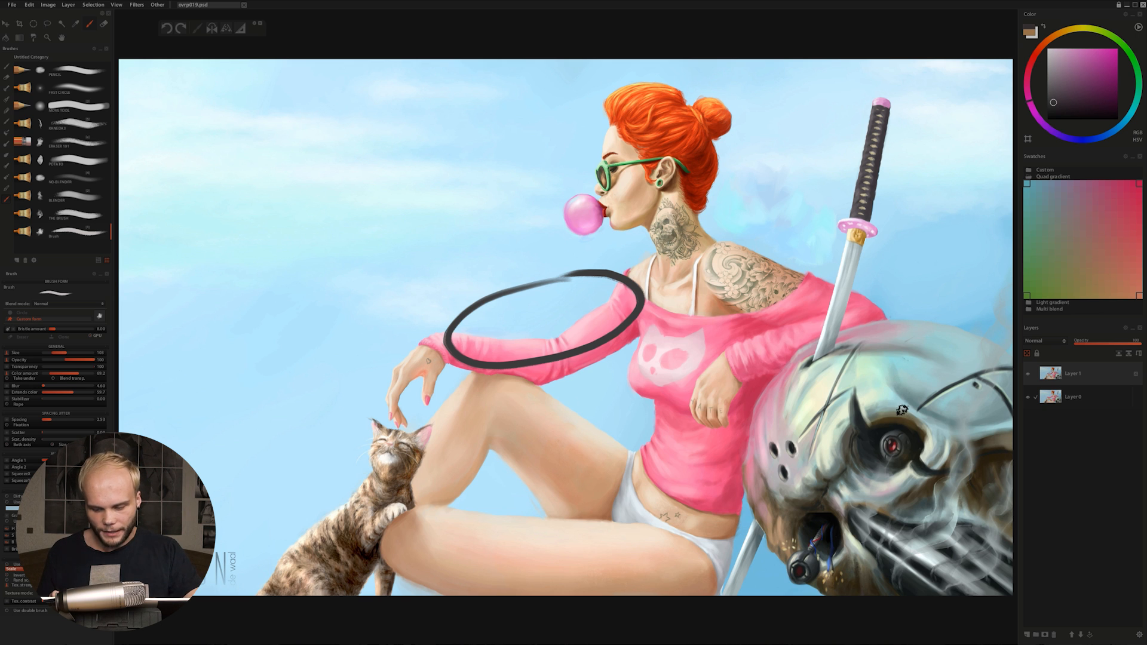
pyautogui.hotkey('ctrl', 'z')
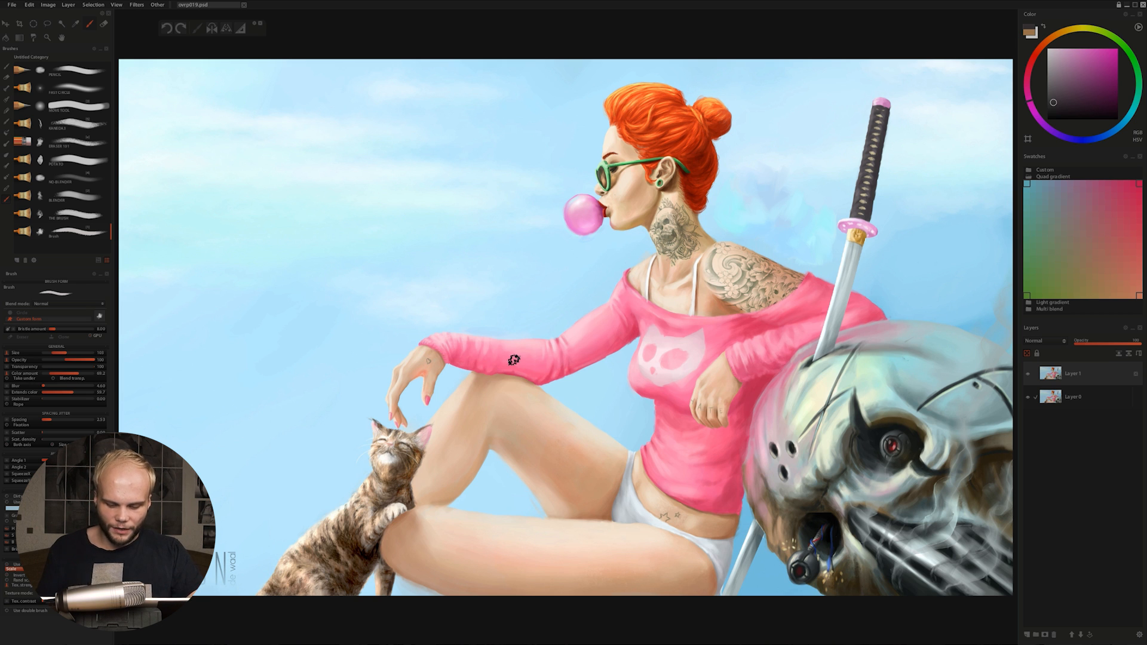
# Sample light sky tones and paint pale cloud patches between the legs and above the outstretched sleeve.
pyautogui.keyDown('alt'); pyautogui.click(963, 320); pyautogui.keyUp('alt')
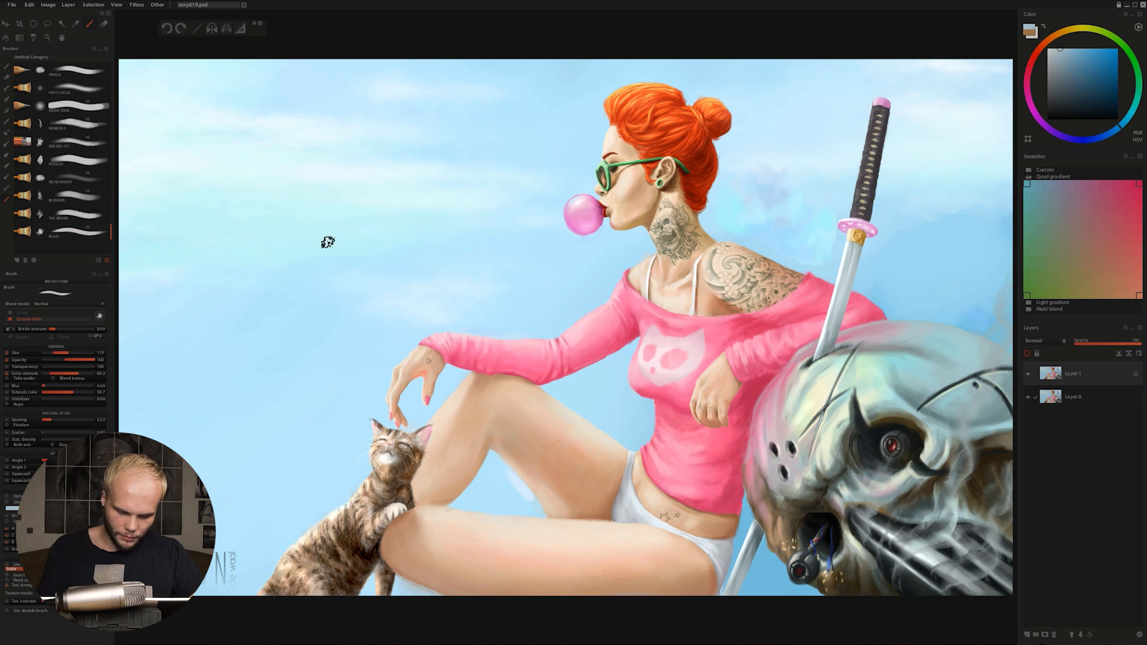
pyautogui.keyDown('alt'); pyautogui.click(524, 491); pyautogui.keyUp('alt')
pyautogui.moveTo(525, 498); pyautogui.dragTo(505, 484)
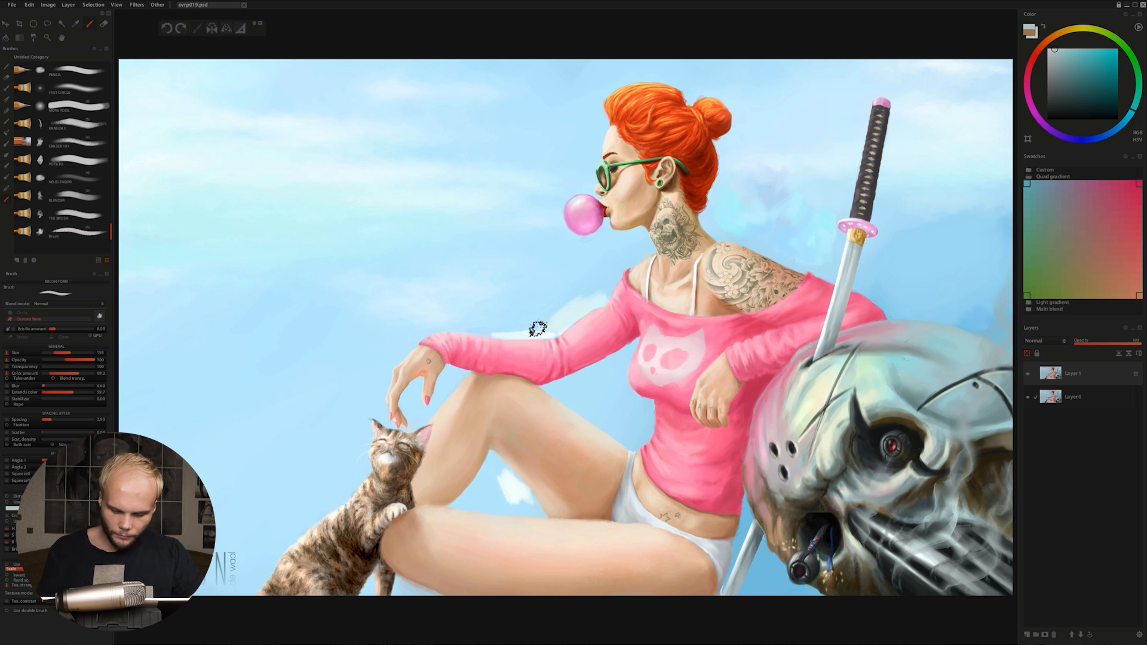
pyautogui.moveTo(537, 328); pyautogui.dragTo(547, 309)
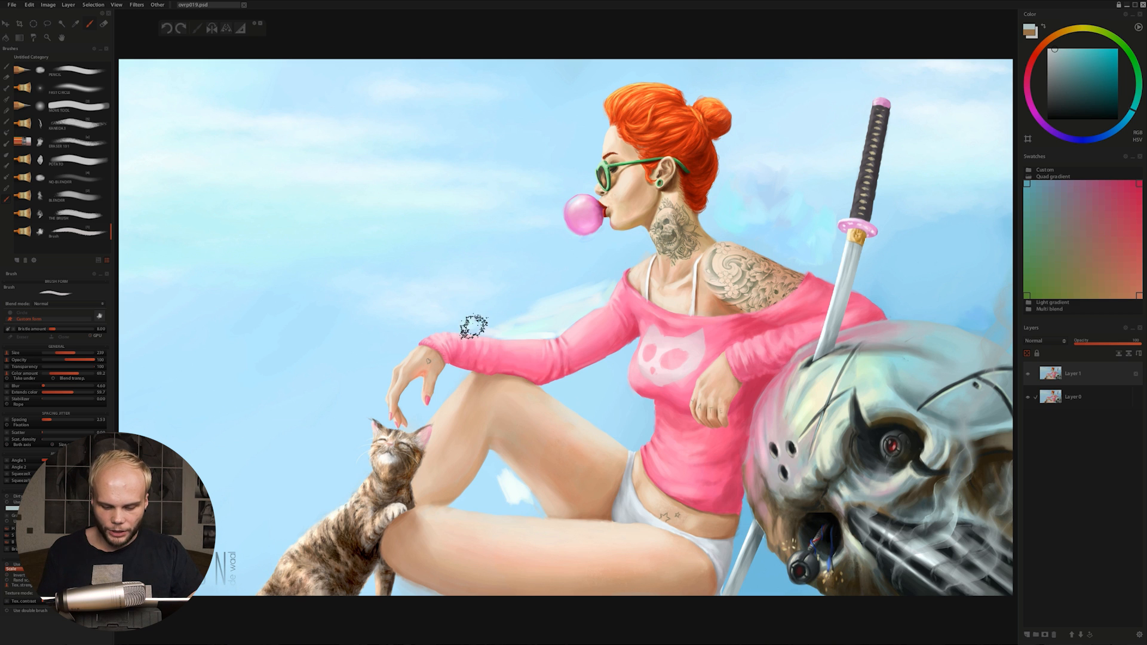
# Blend the cloud patch above the sleeve into the sky with a larger brush, and sample a nearby pale sky tone.
pyautogui.press(']')
pyautogui.press(']')
pyautogui.press(']')
pyautogui.press(']')
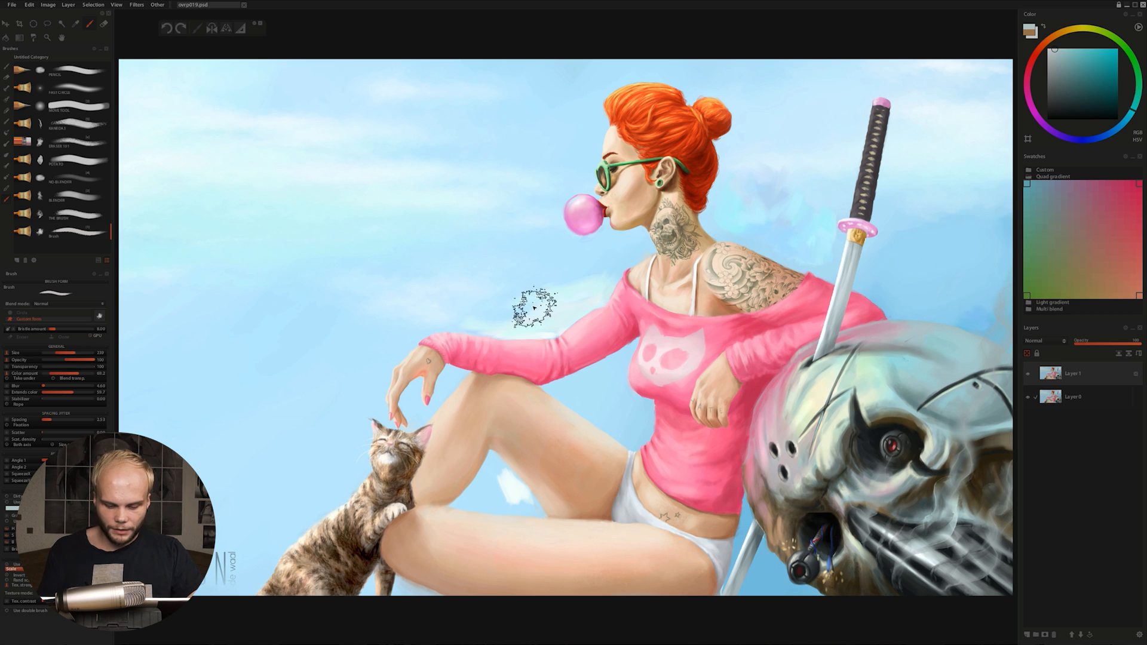
pyautogui.moveTo(476, 309); pyautogui.dragTo(594, 275)
pyautogui.keyDown('alt'); pyautogui.click(574, 266); pyautogui.keyUp('alt')
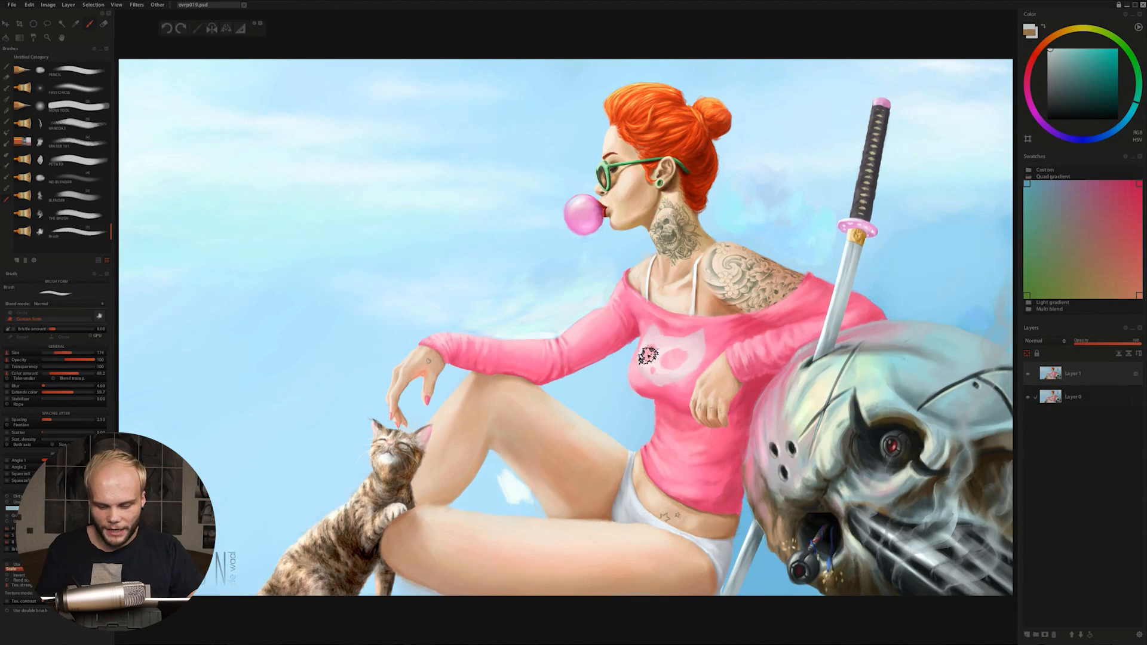
# Add wispy pale cloud strokes beside the woman's front shoulder and beneath the outstretched sleeve, varying the brush size.
pyautogui.press('[')
pyautogui.press('[')
pyautogui.press('[')
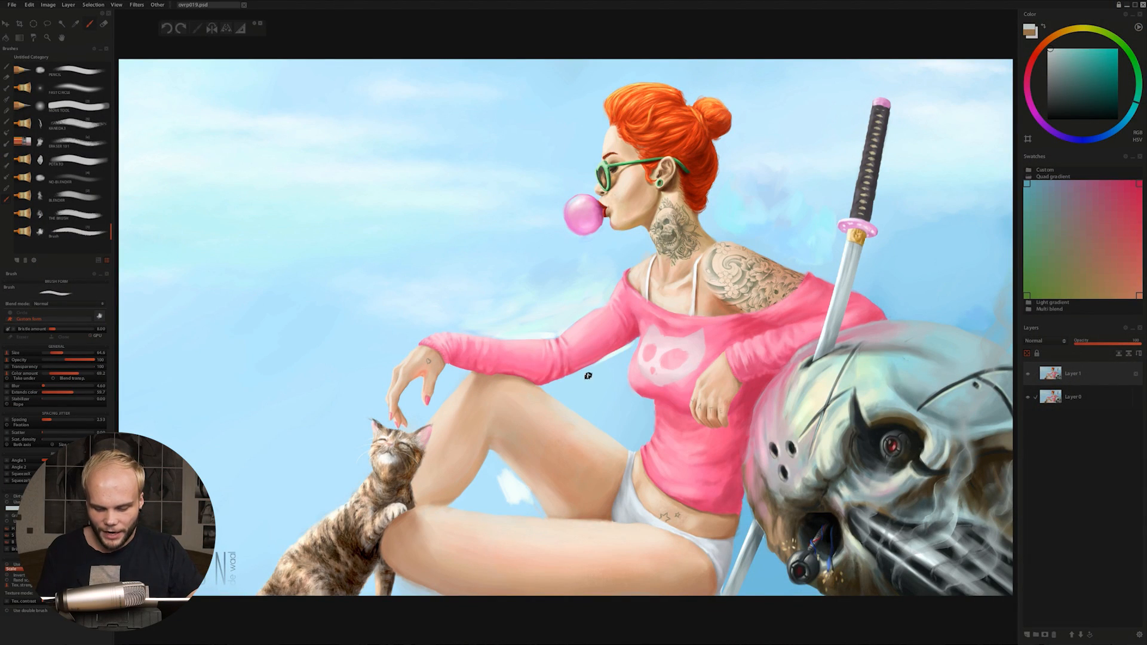
pyautogui.press(']')
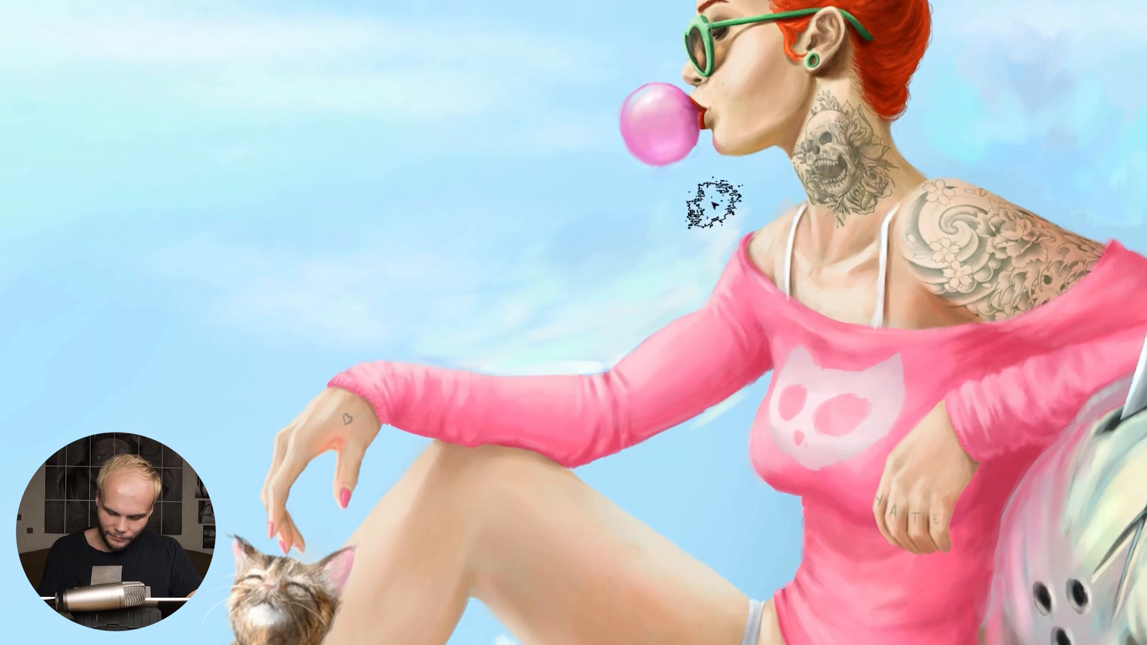
pyautogui.press('[')
pyautogui.press('[')
pyautogui.press('[')
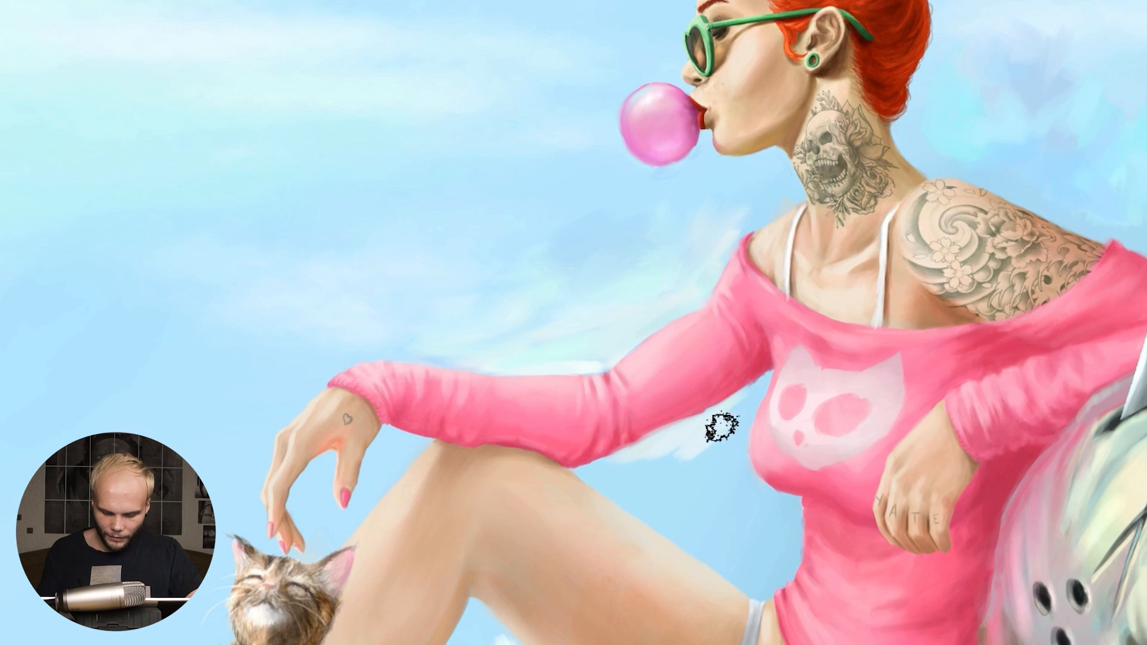
# Build up and soften the pale cloud between the sleeve, the raised thigh and the chest with varying brush sizes.
pyautogui.press(']')
pyautogui.press(']')
pyautogui.press(']')
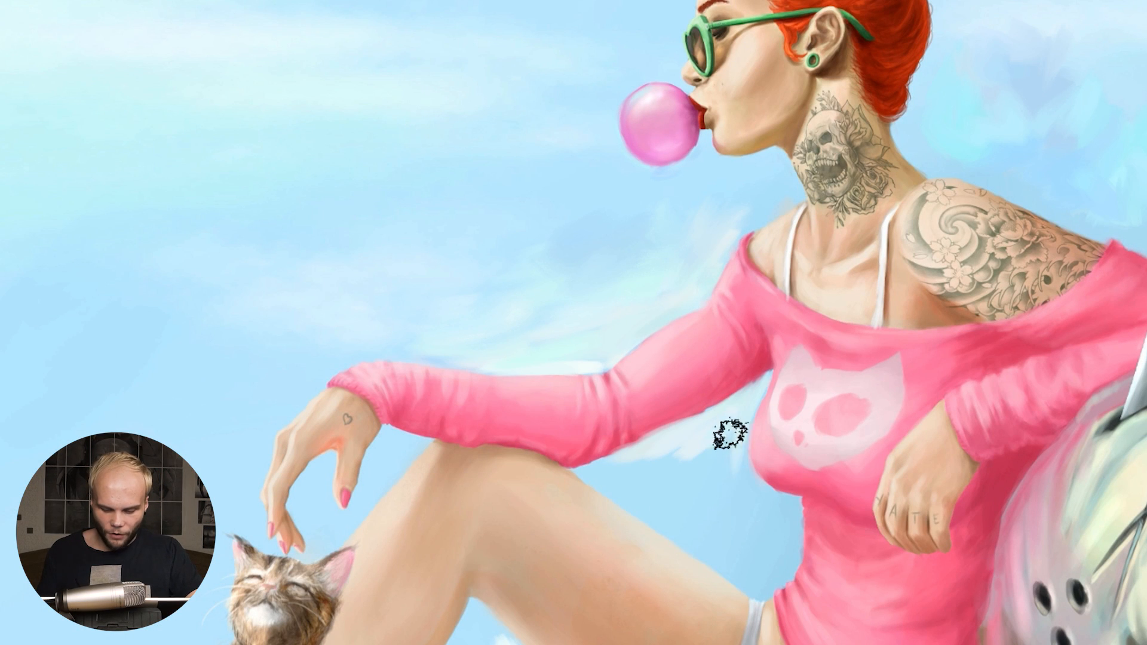
pyautogui.press('[')
pyautogui.press('[')
pyautogui.press('[')
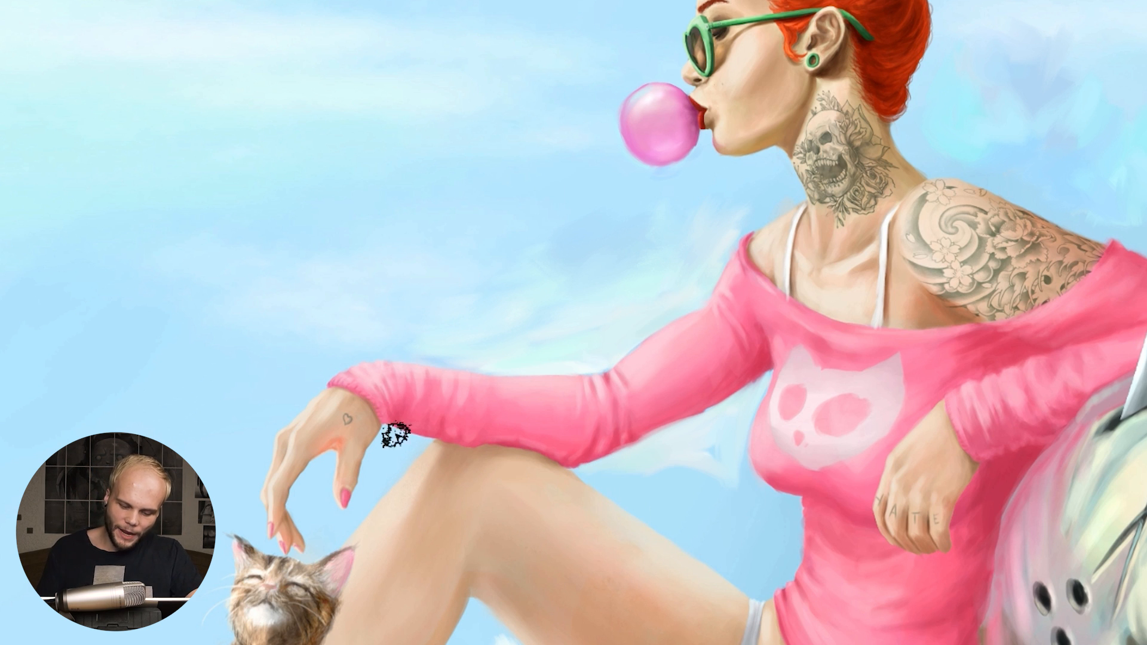
pyautogui.press(']')
pyautogui.press(']')
pyautogui.press(']')
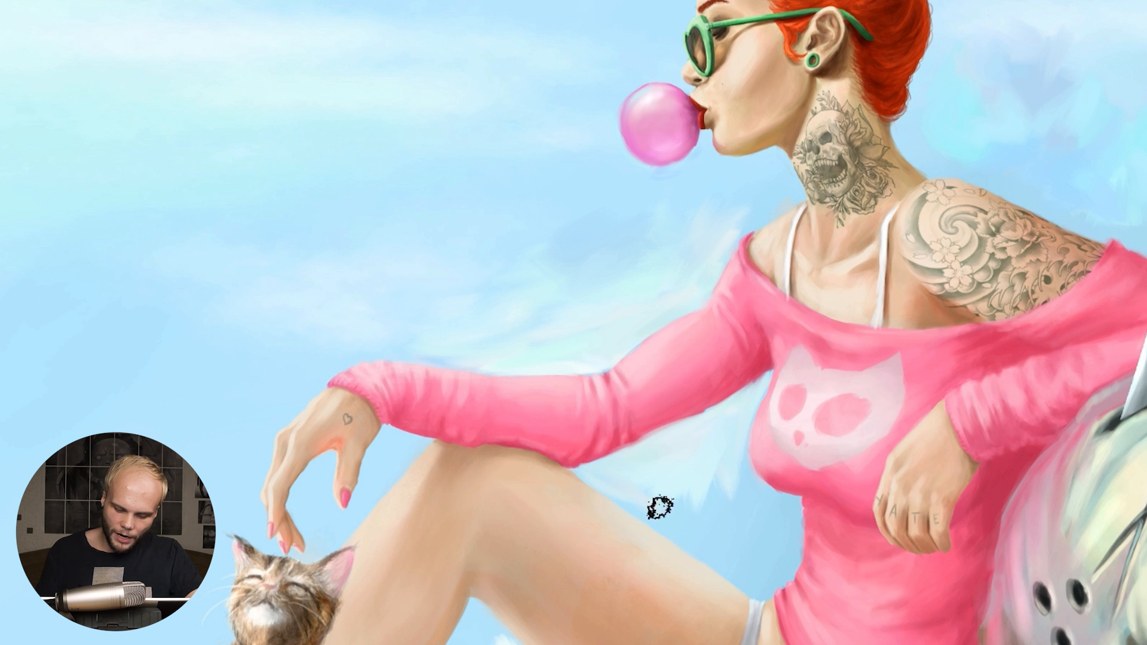
# Extend soft clouds down in front of the belly and into the gap between the hand and the knee.
pyautogui.press(']')
pyautogui.press(']')
pyautogui.press(']')
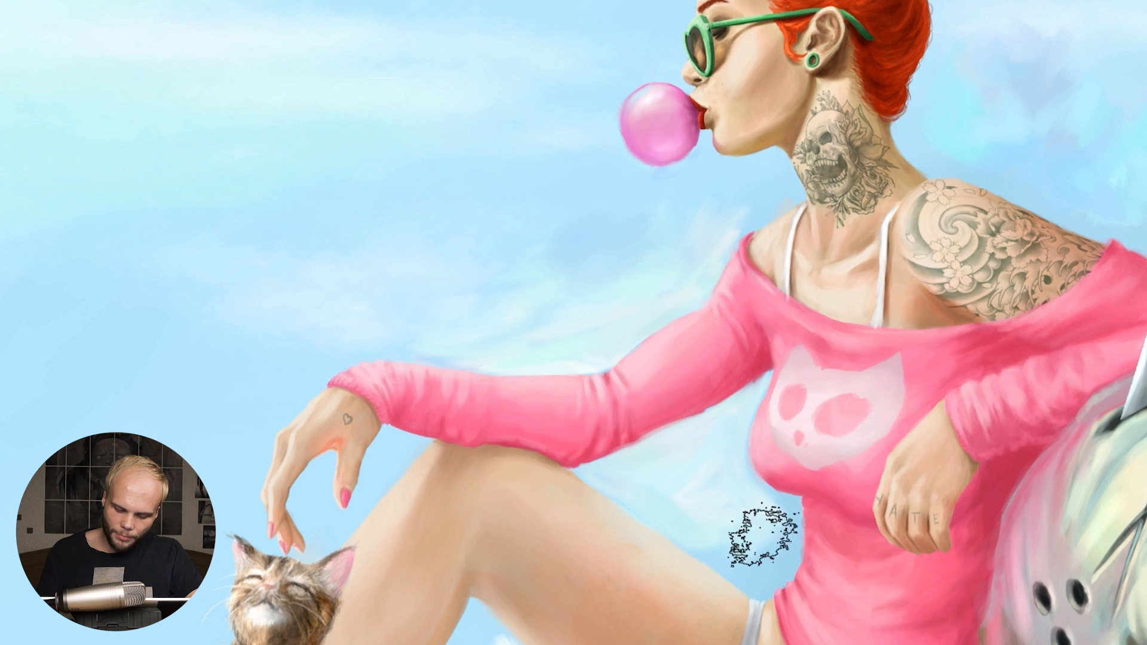
pyautogui.press('[')
pyautogui.press('[')
pyautogui.press('[')
pyautogui.press('[')
pyautogui.press('[')
pyautogui.press('[')
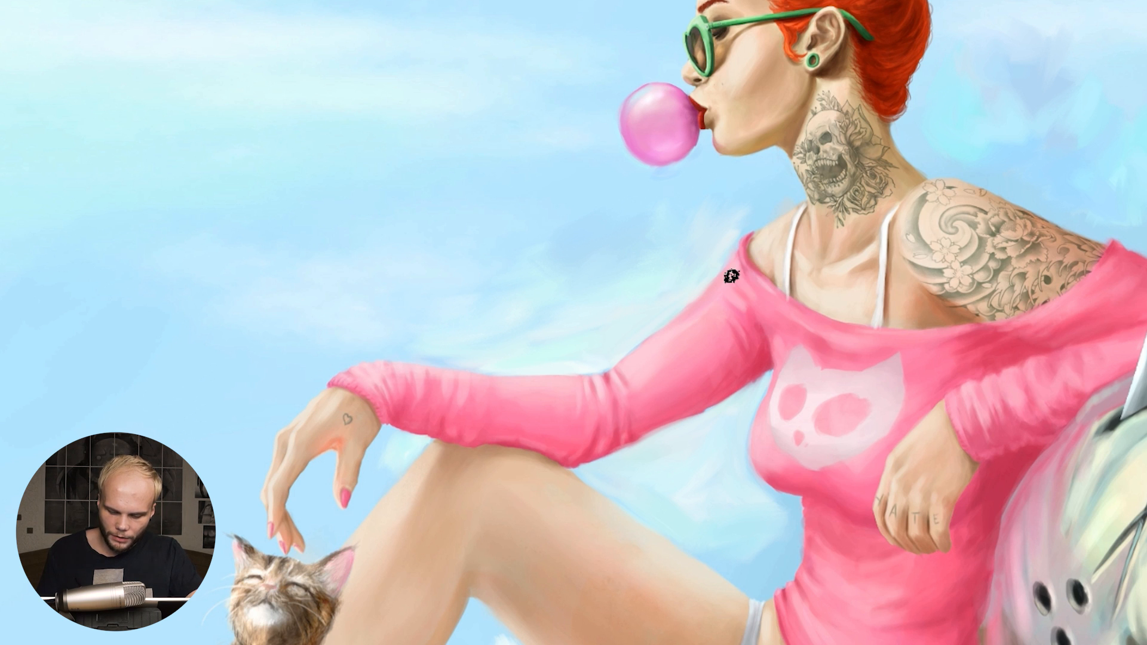
# Compare the sky with and without the new clouds, and circle the shoulder tattoo with a temporary mark.
pyautogui.hotkey('ctrl', 'z')
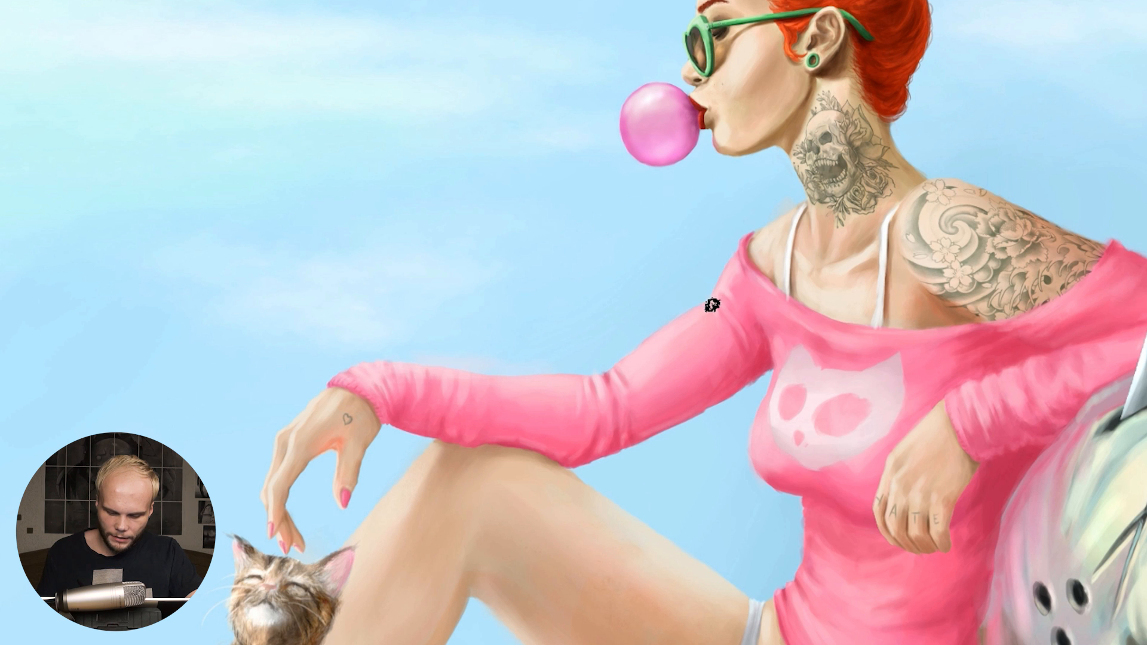
pyautogui.hotkey('ctrl', 'shift', 'z')
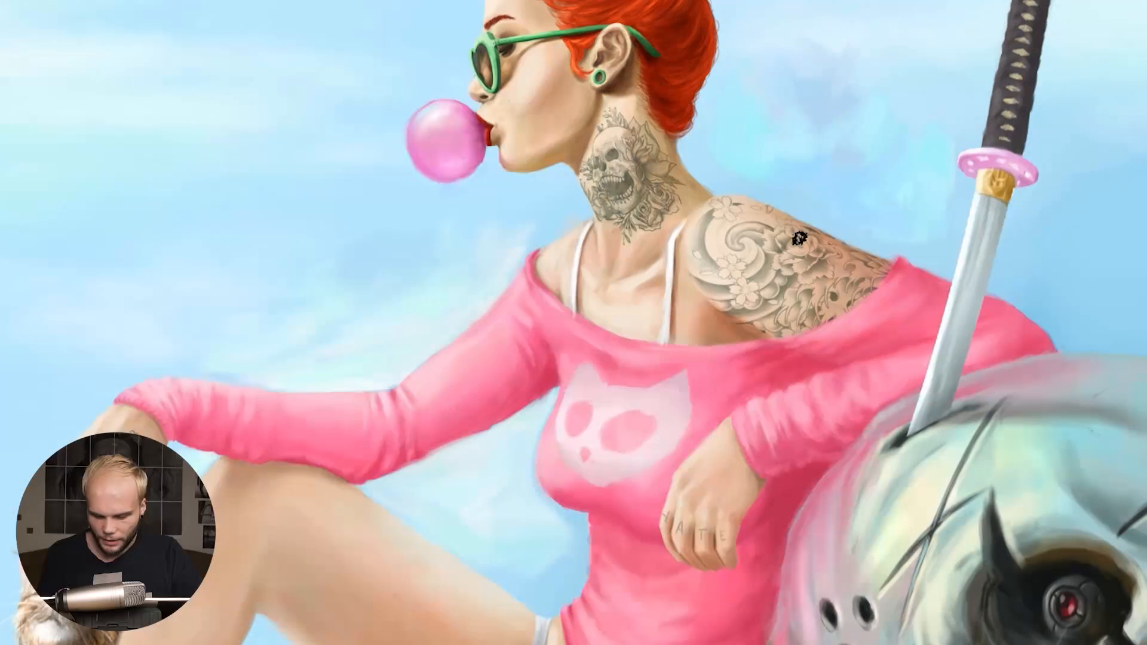
pyautogui.moveTo(701, 256)
pyautogui.mouseDown()
pyautogui.moveTo(799, 308)
pyautogui.moveTo(851, 277)
pyautogui.moveTo(706, 202)
pyautogui.moveTo(797, 331)
pyautogui.moveTo(825, 236)
pyautogui.moveTo(735, 305)
pyautogui.mouseUp()
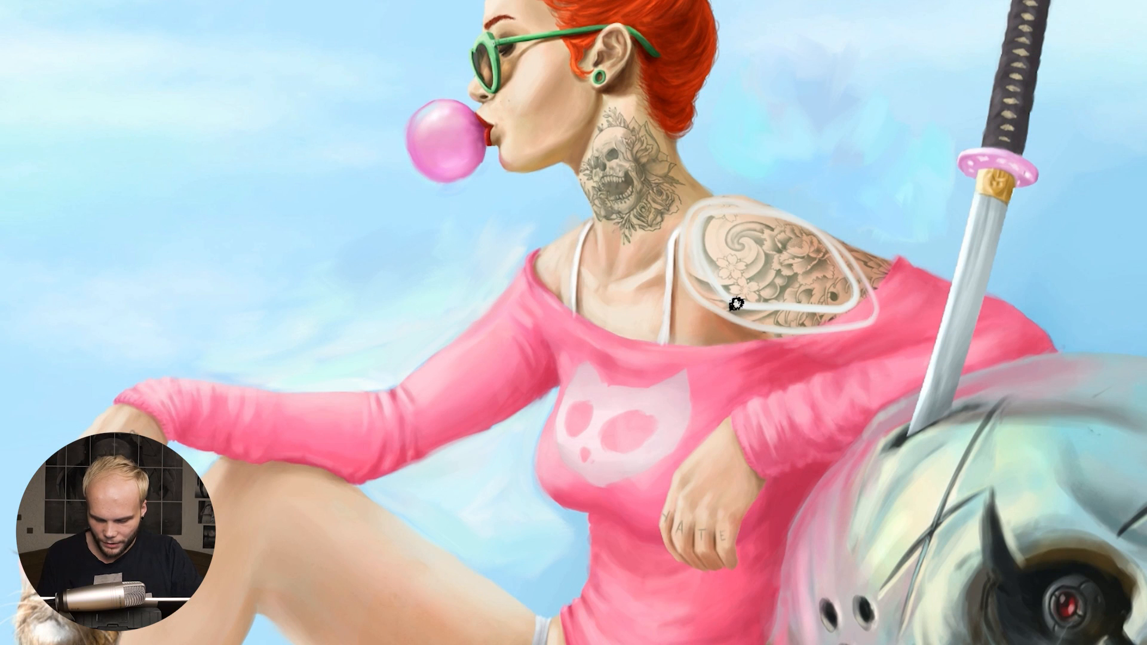
pyautogui.hotkey('ctrl', 'z')
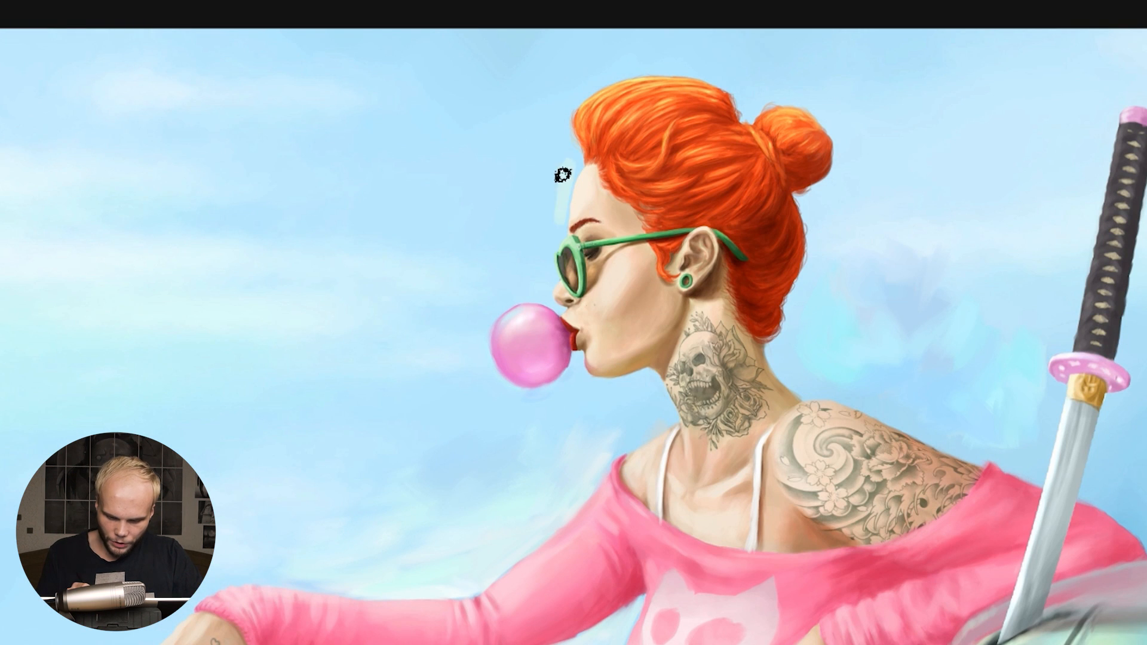
# Paint light and deeper blue strokes into the sky directly in front of the woman's forehead and hairline.
pyautogui.moveTo(562, 175); pyautogui.dragTo(577, 220)
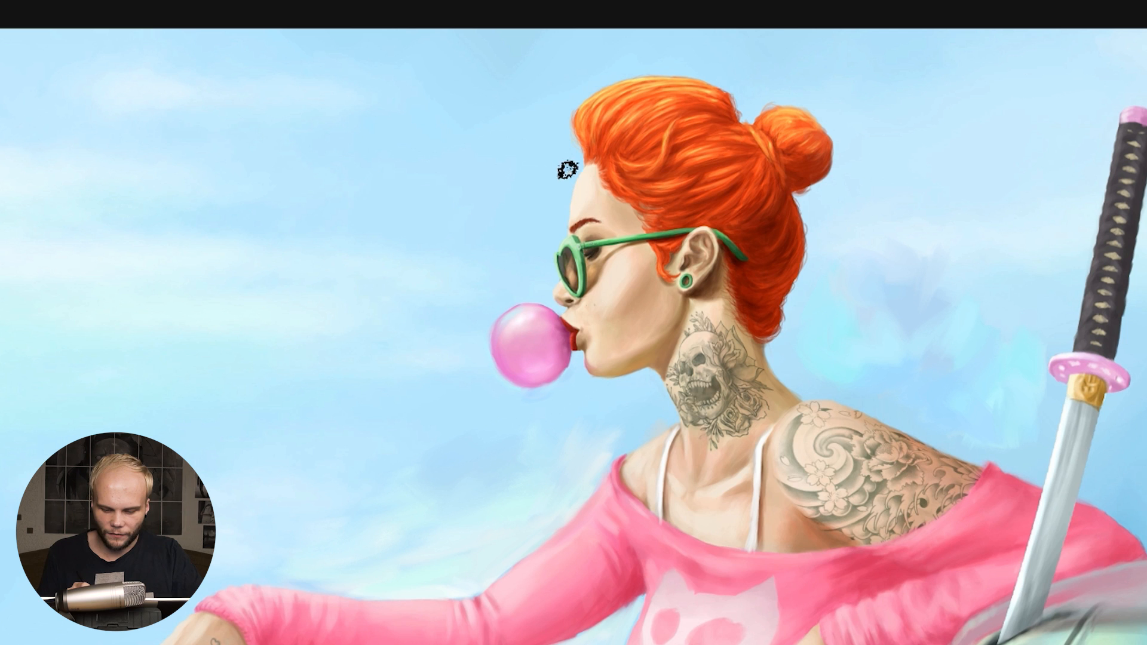
pyautogui.moveTo(566, 170); pyautogui.dragTo(562, 193)
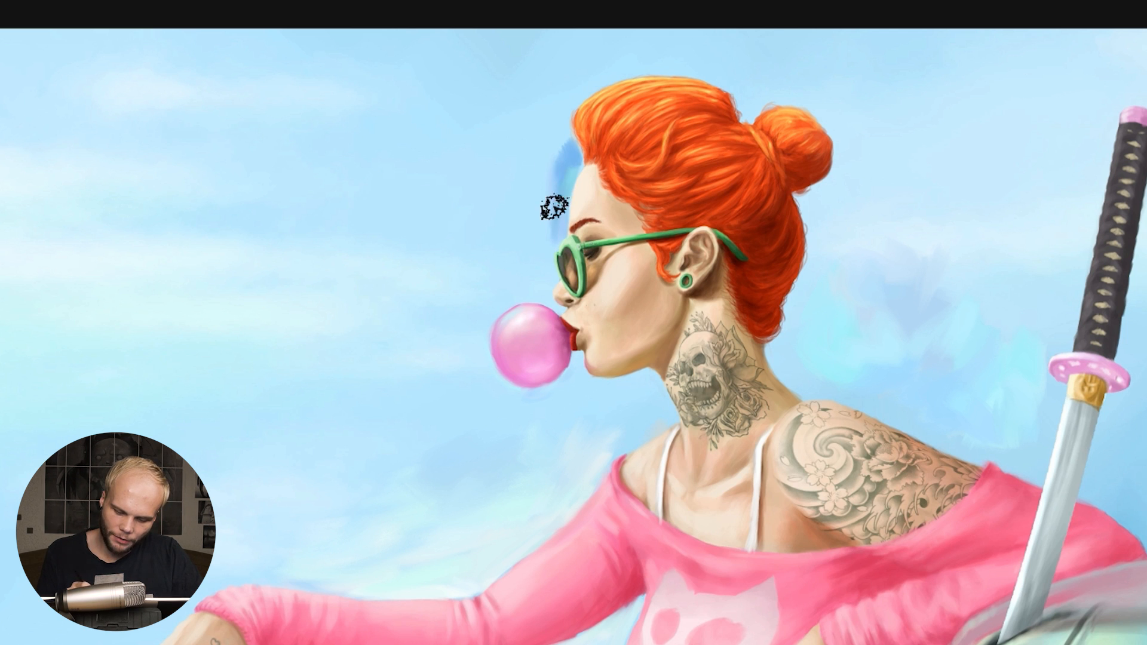
pyautogui.moveTo(550, 147)
pyautogui.mouseDown()
pyautogui.moveTo(550, 118)
pyautogui.moveTo(568, 153)
pyautogui.mouseUp()
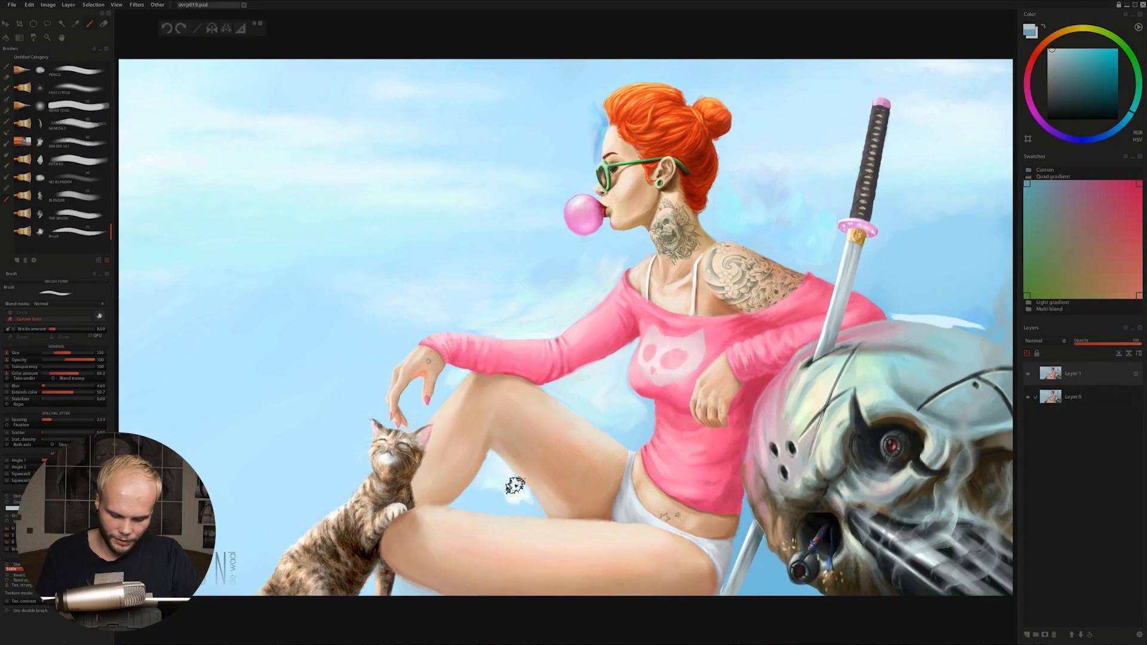
# Blend sampled sky and cloud tones into the gap between the legs and the sky in front of the forehead.
pyautogui.keyDown('alt'); pyautogui.click(498, 491); pyautogui.keyUp('alt')
pyautogui.moveTo(519, 503); pyautogui.dragTo(525, 493)
pyautogui.keyDown('alt'); pyautogui.click(628, 267); pyautogui.keyUp('alt')
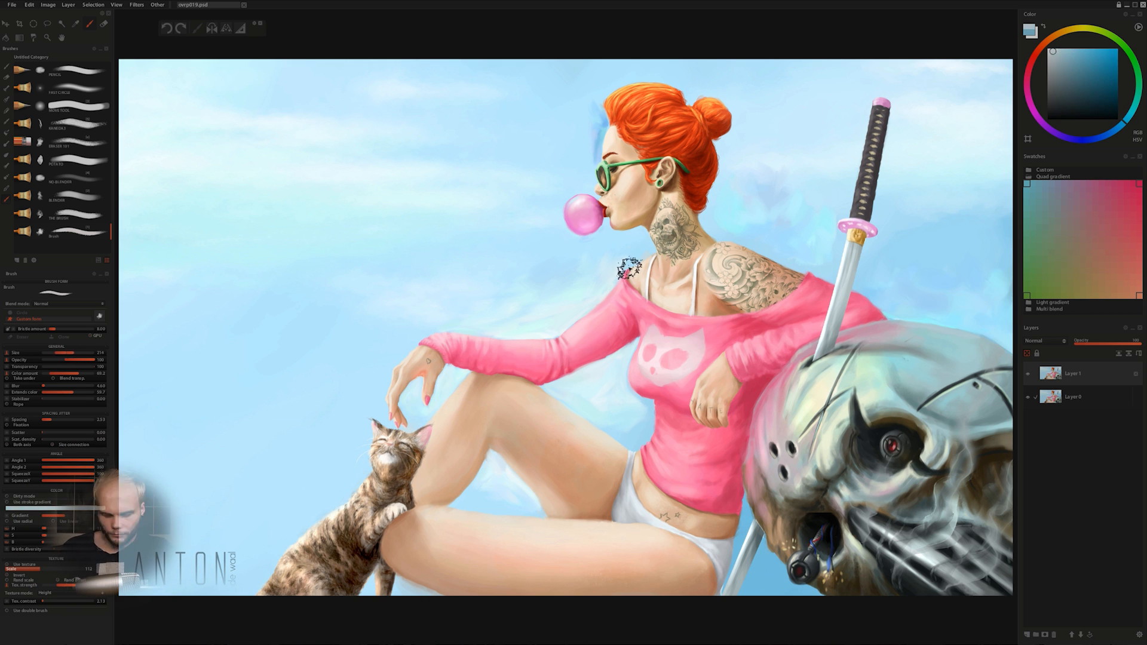
pyautogui.keyDown('alt'); pyautogui.click(597, 133); pyautogui.keyUp('alt')
pyautogui.moveTo(589, 119); pyautogui.dragTo(587, 187)
pyautogui.keyDown('alt'); pyautogui.click(536, 501); pyautogui.keyUp('alt')
pyautogui.moveTo(507, 504); pyautogui.dragTo(469, 498)
pyautogui.keyDown('alt'); pyautogui.click(441, 513); pyautogui.keyUp('alt')
pyautogui.moveTo(418, 504); pyautogui.dragTo(637, 545)
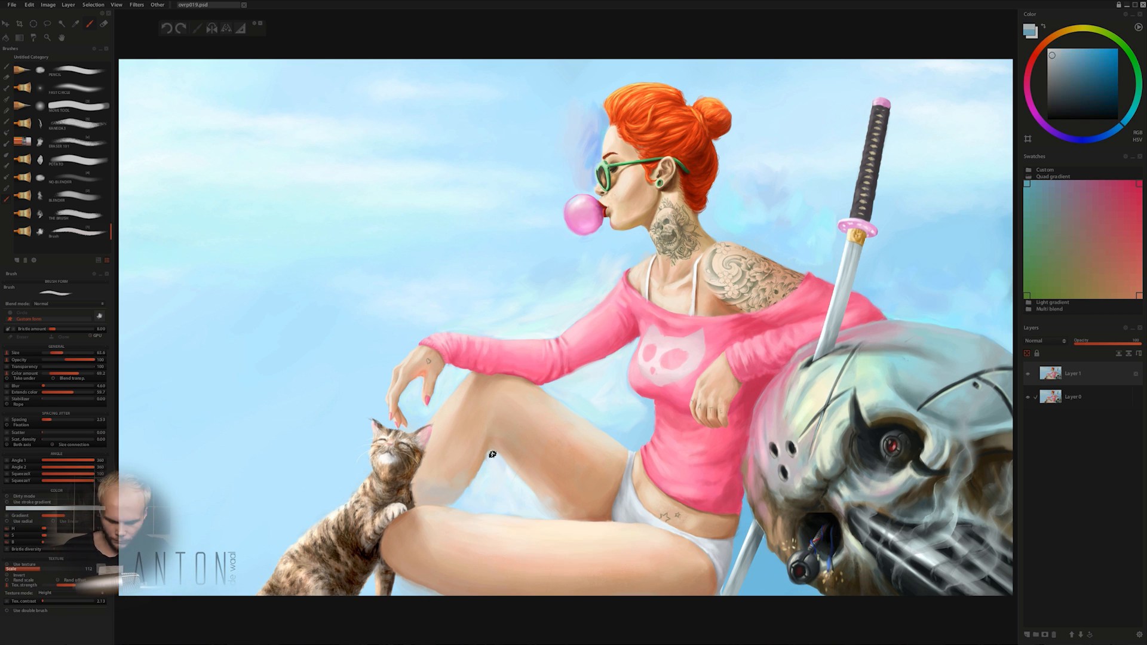
# Brighten the cat-skull print on the sweater and add highlights along the outstretched sleeve using sampled tones.
pyautogui.keyDown('alt'); pyautogui.click(690, 356); pyautogui.keyUp('alt')
pyautogui.moveTo(665, 373)
pyautogui.mouseDown()
pyautogui.moveTo(651, 364)
pyautogui.moveTo(660, 382)
pyautogui.mouseUp()
pyautogui.keyDown('alt'); pyautogui.click(547, 332); pyautogui.keyUp('alt')
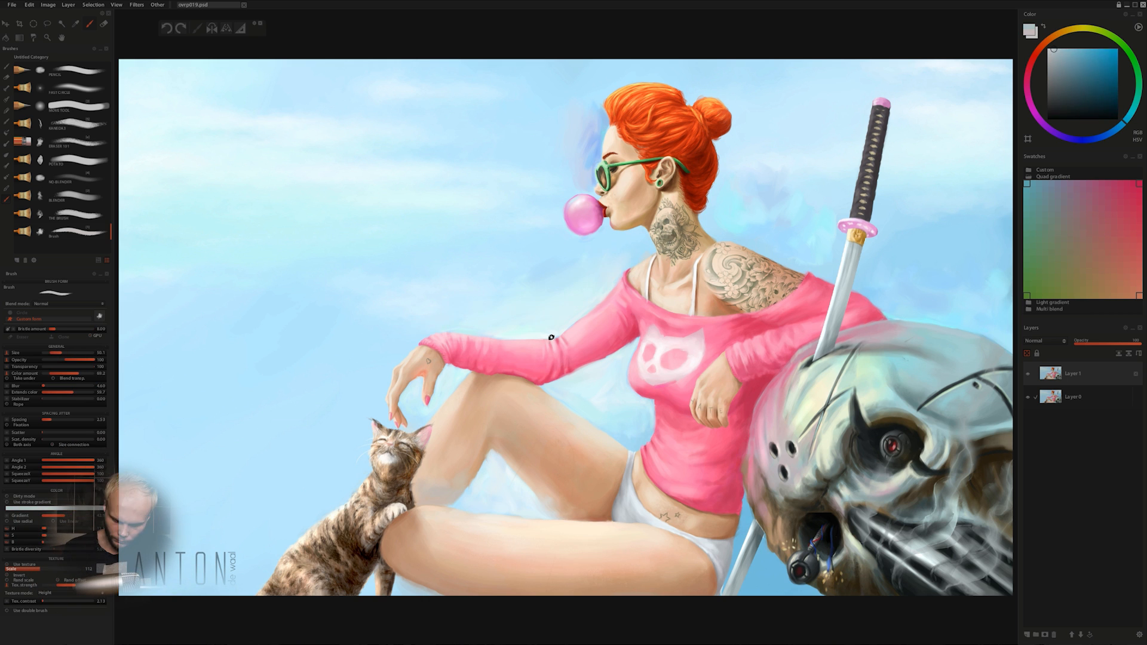
pyautogui.moveTo(550, 338); pyautogui.dragTo(565, 344)
pyautogui.keyDown('alt'); pyautogui.click(584, 327); pyautogui.keyUp('alt')
pyautogui.keyDown('alt'); pyautogui.click(766, 327); pyautogui.keyUp('alt')
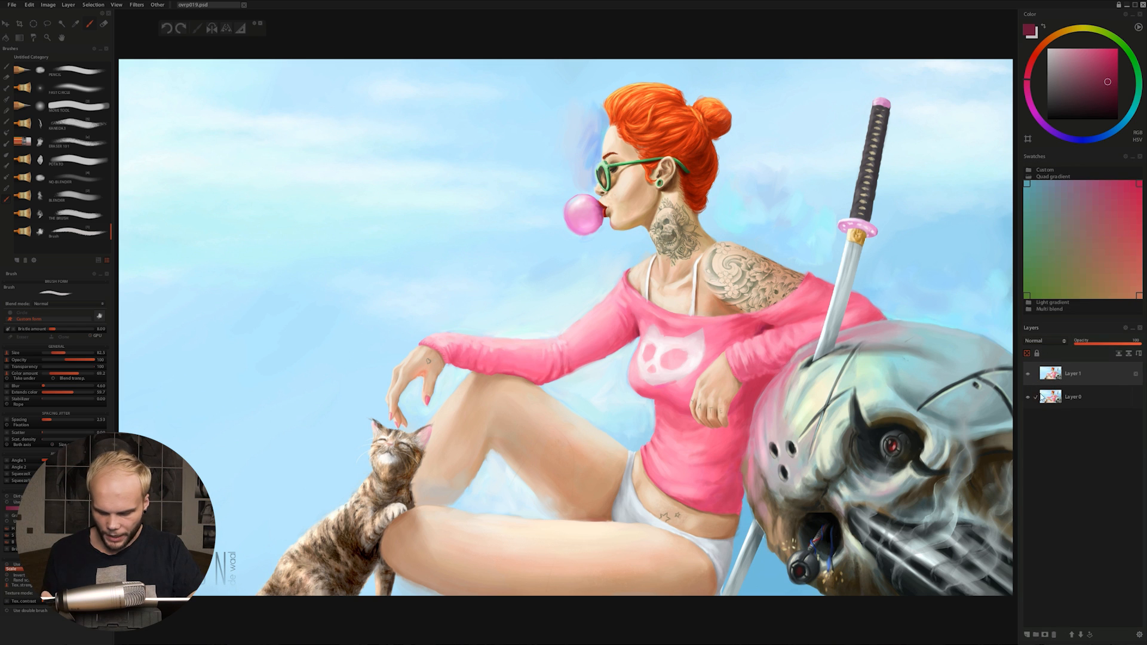
# Compare the painting before and after the edits by repeatedly hiding and showing Layer 1.
pyautogui.click(1027, 375)
pyautogui.click(1027, 375)
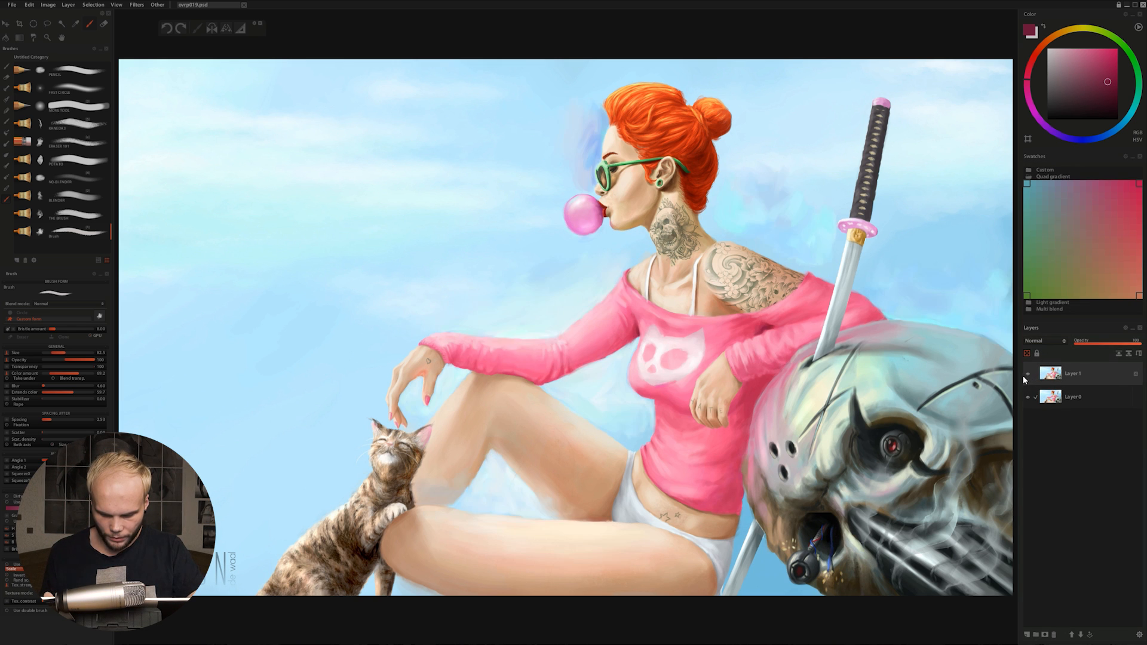
pyautogui.click(1027, 375)
pyautogui.click(1026, 376)
pyautogui.click(1025, 378)
pyautogui.click(1025, 378)
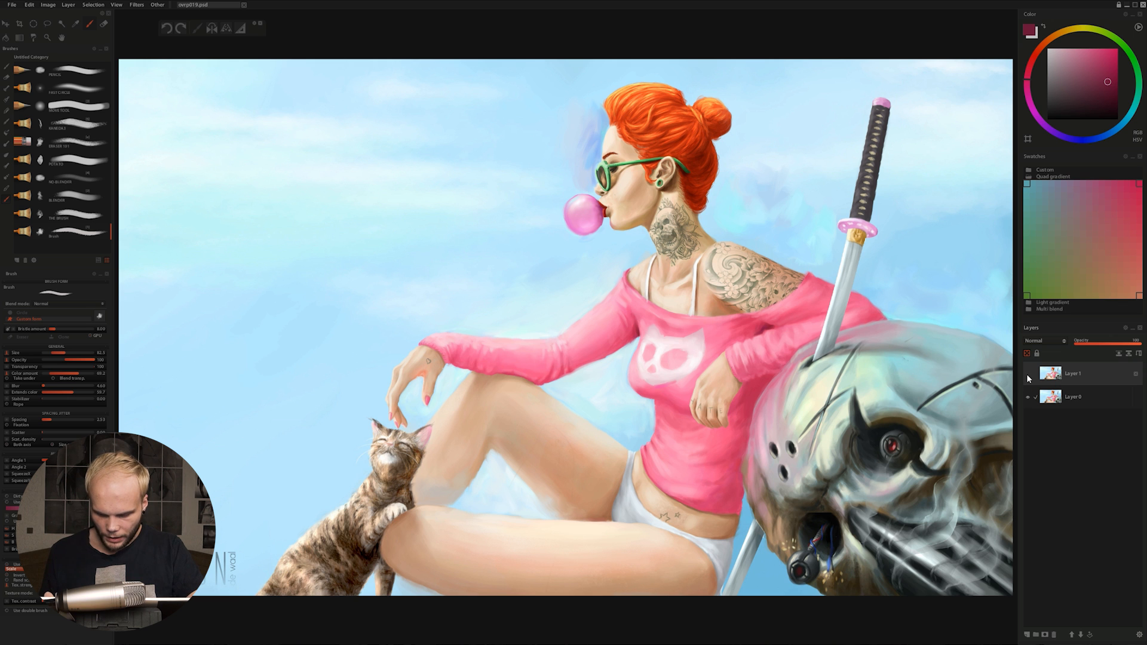
pyautogui.click(1026, 378)
pyautogui.click(1025, 378)
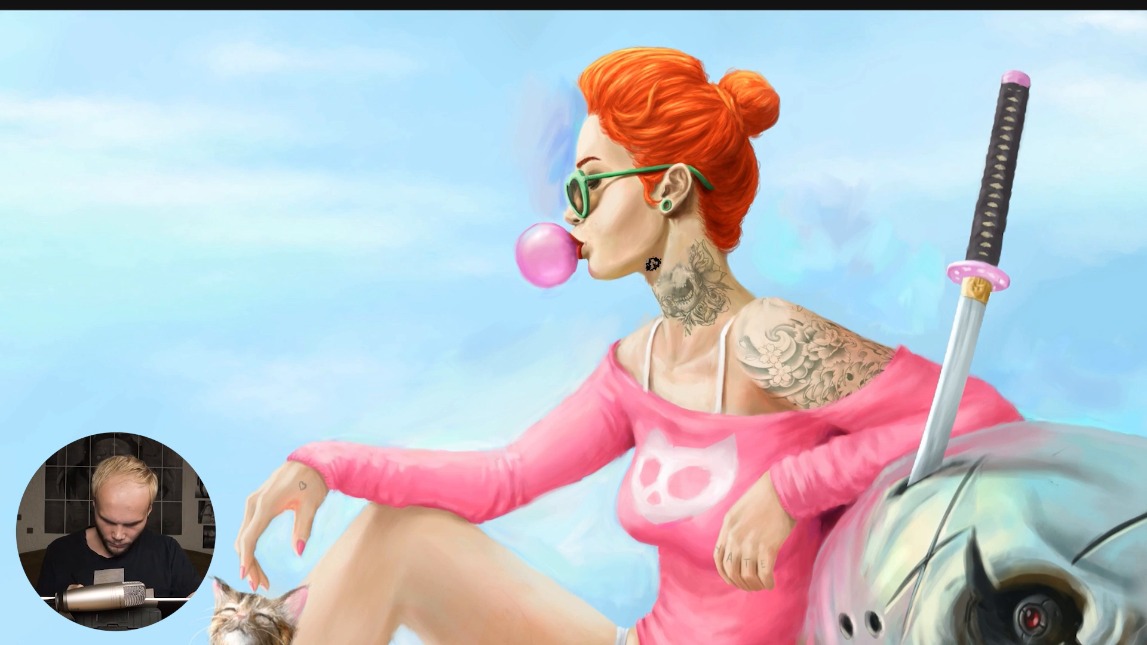
# Brush a cloud stroke into the sky beside the woman's hair bun.
pyautogui.moveTo(787, 142); pyautogui.dragTo(781, 107)
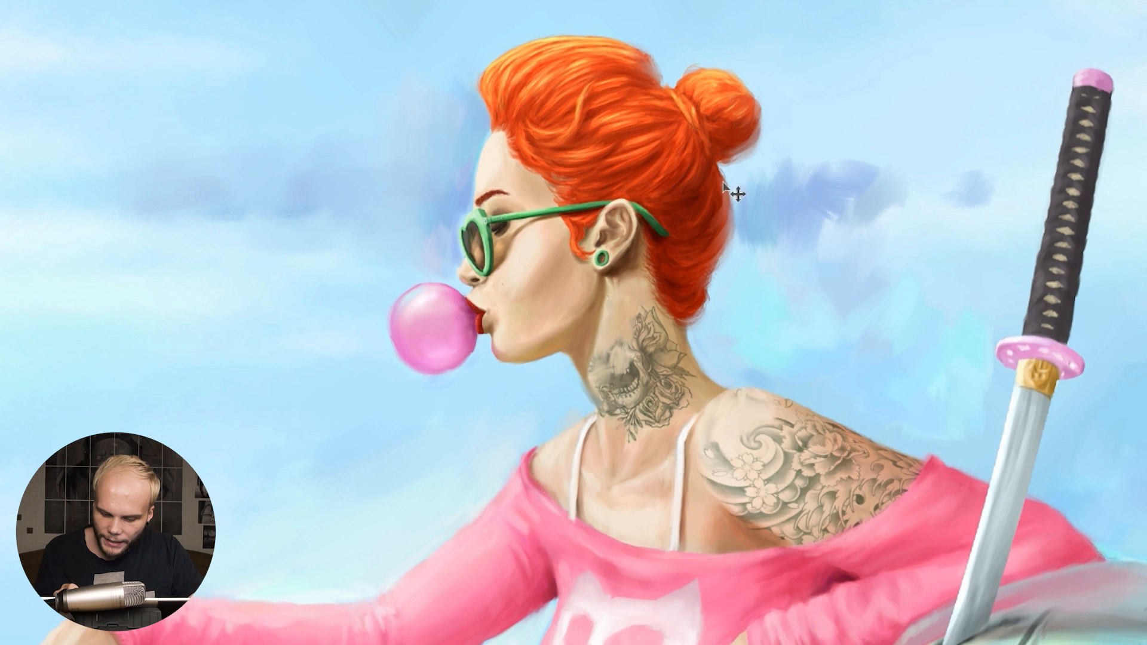
# Try smearing the red hair and bun outward into the sky, and undo the strokes.
pyautogui.moveTo(657, 263)
pyautogui.mouseDown()
pyautogui.moveTo(766, 147)
pyautogui.moveTo(788, 30)
pyautogui.moveTo(711, 127)
pyautogui.mouseUp()
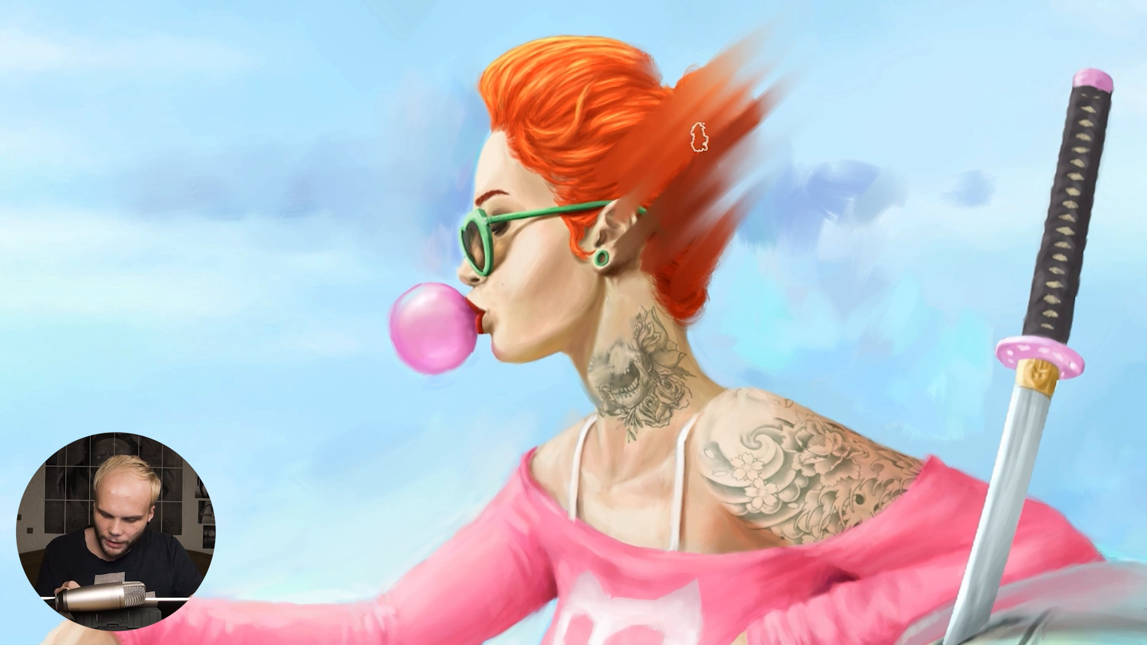
pyautogui.hotkey('ctrl', 'z')
pyautogui.hotkey('ctrl', 'z')
pyautogui.hotkey('ctrl', 'z')
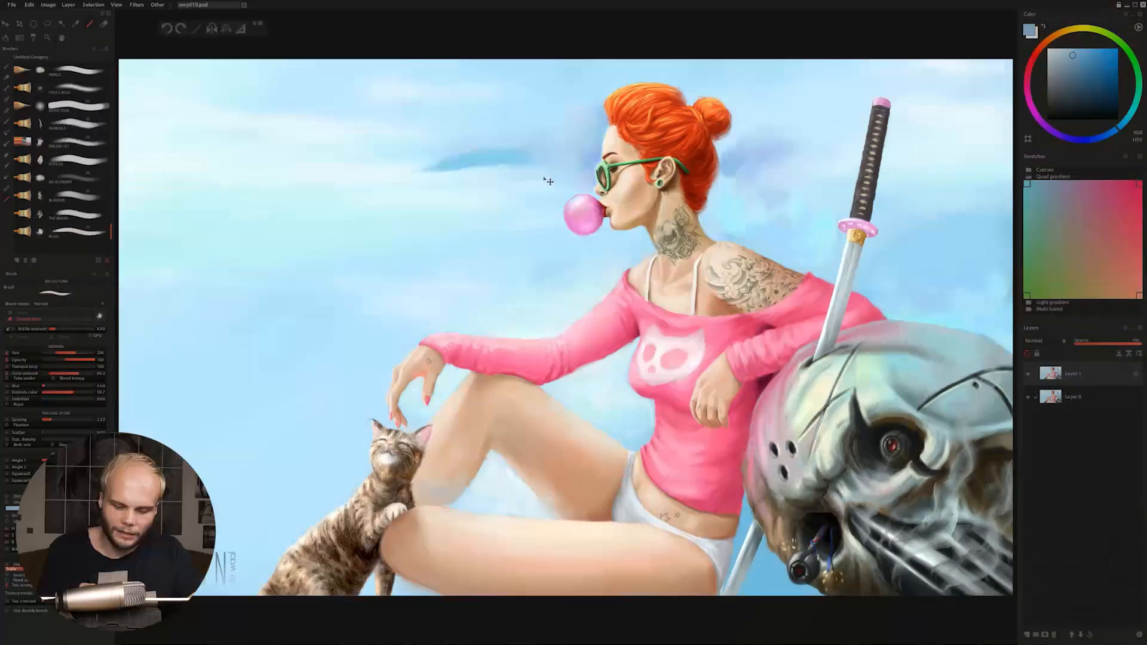
# Blend the darker blue streak in front of the woman's face into the surrounding clouds.
pyautogui.moveTo(454, 160); pyautogui.dragTo(537, 162)
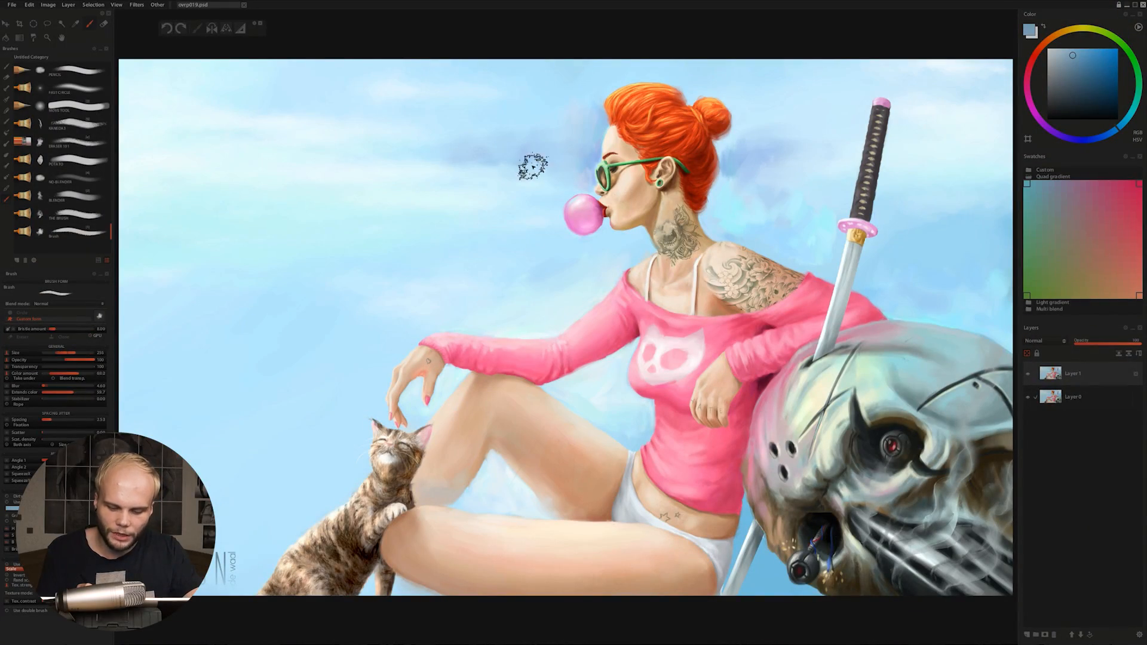
pyautogui.press('8')
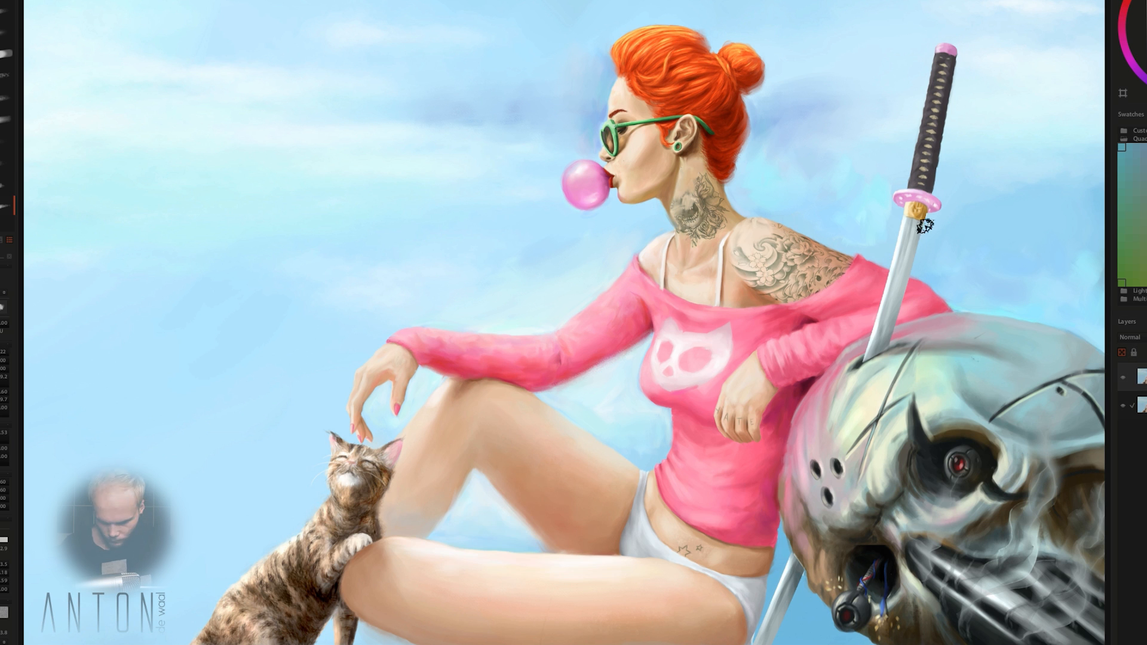
# Rework the round holes on the skull's side and smooth the skin shading along the lower thigh.
pyautogui.moveTo(816, 469); pyautogui.dragTo(827, 496)
pyautogui.moveTo(418, 597); pyautogui.dragTo(717, 621)
pyautogui.moveTo(454, 588); pyautogui.dragTo(639, 591)
# Paint skin tones over the woman's shoulder tattoo and the small star tattoos on her hip.
pyautogui.moveTo(753, 281); pyautogui.dragTo(848, 263)
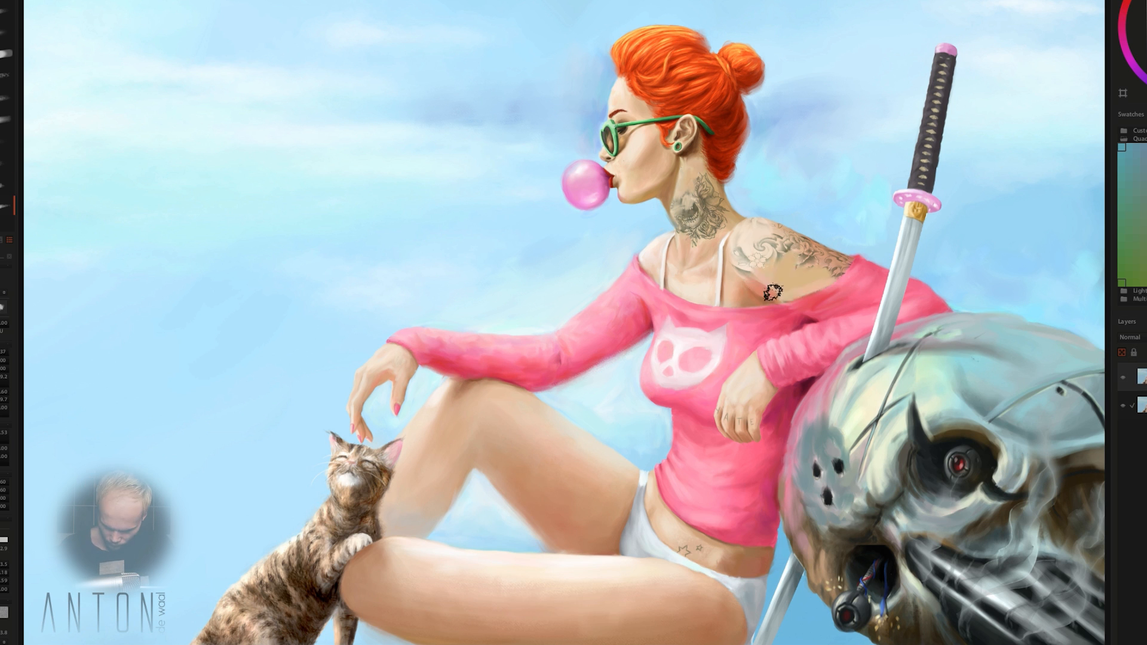
pyautogui.moveTo(734, 238); pyautogui.dragTo(842, 287)
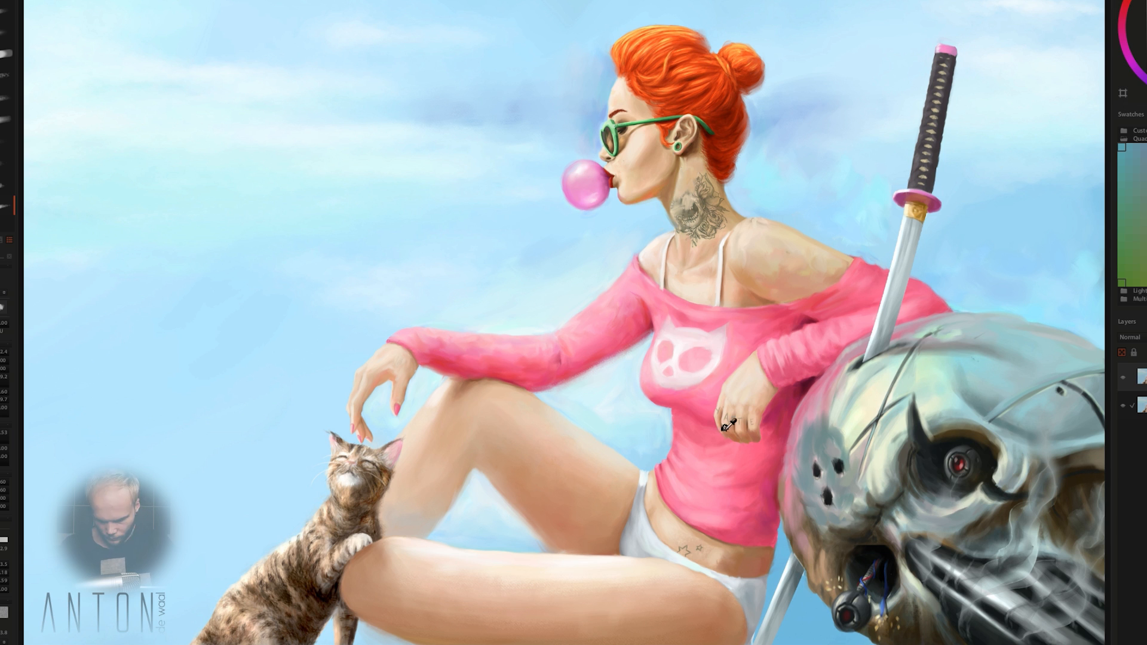
pyautogui.moveTo(774, 546)
pyautogui.mouseDown()
pyautogui.moveTo(687, 550)
pyautogui.moveTo(686, 486)
pyautogui.moveTo(711, 460)
pyautogui.mouseUp()
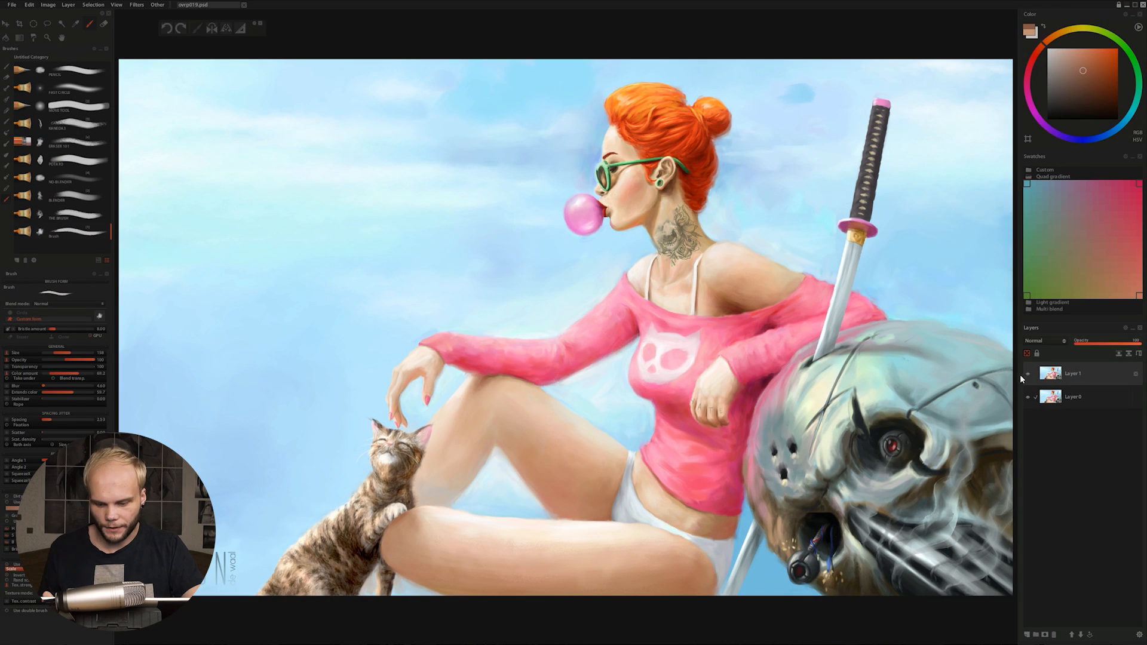
# Toggle the visibility of Layer 1 to compare the repainted picture with the original, and reduce the brush size.
pyautogui.click(1028, 374)
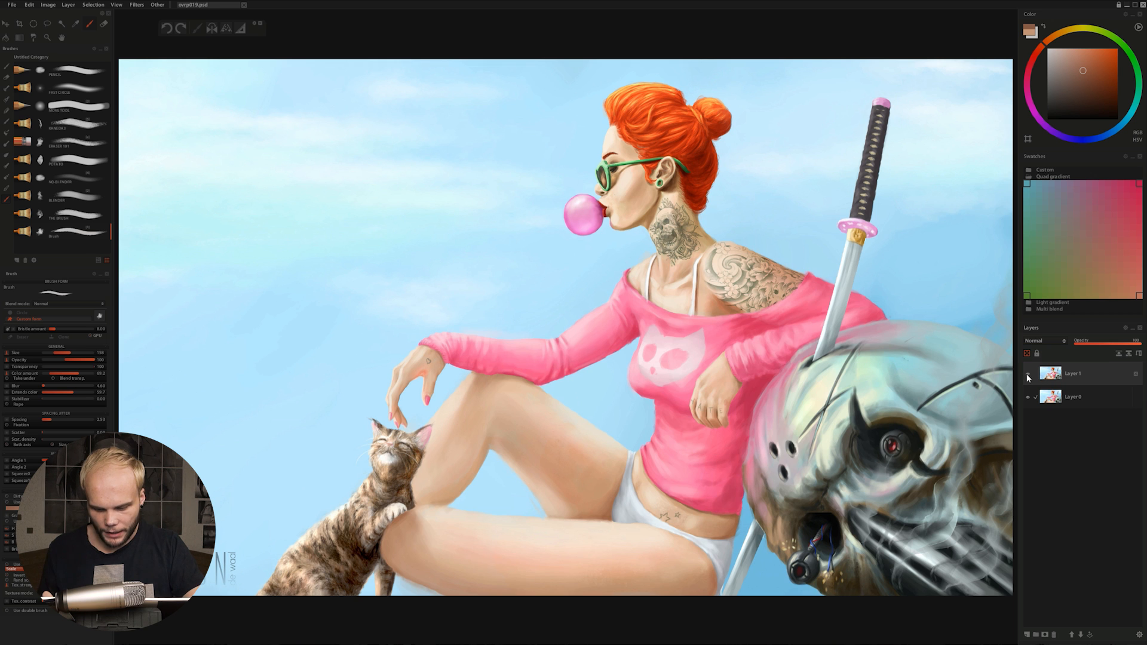
pyautogui.click(1027, 374)
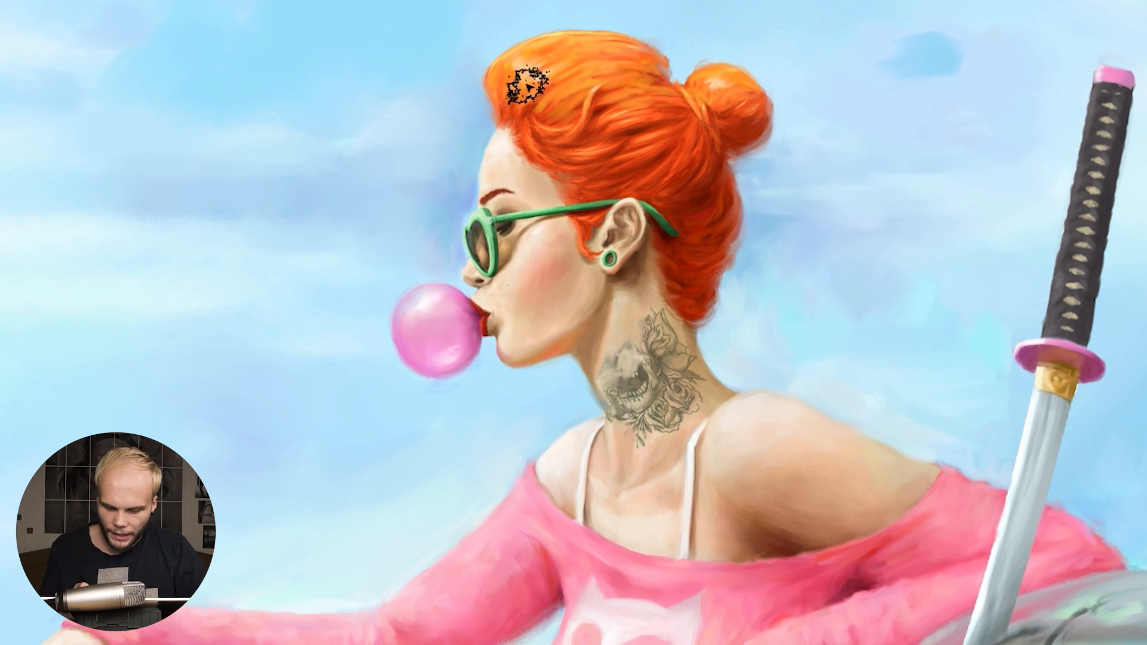
pyautogui.press('[')
pyautogui.press('[')
pyautogui.press('[')
pyautogui.press('[')
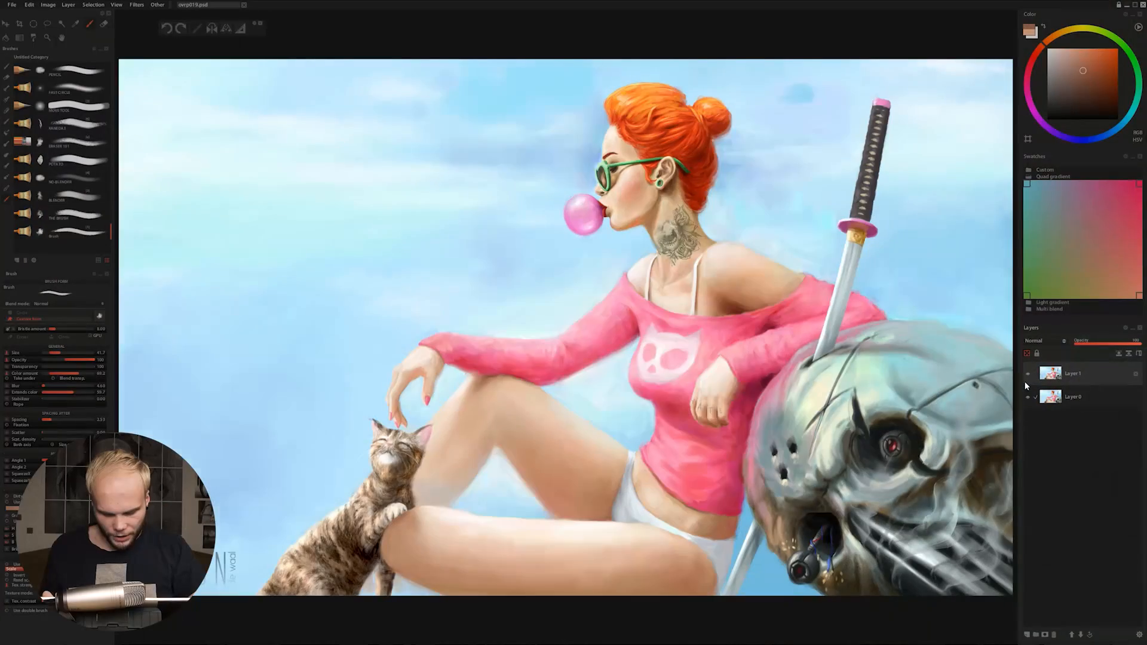
pyautogui.click(1024, 380)
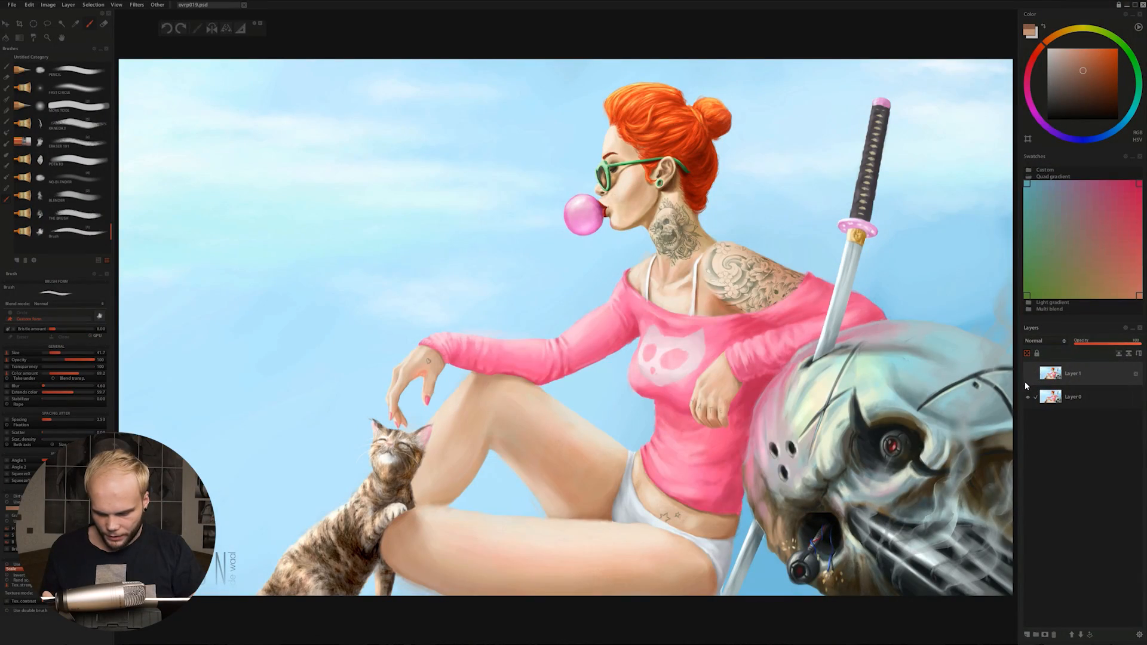
pyautogui.click(1025, 381)
pyautogui.click(1028, 377)
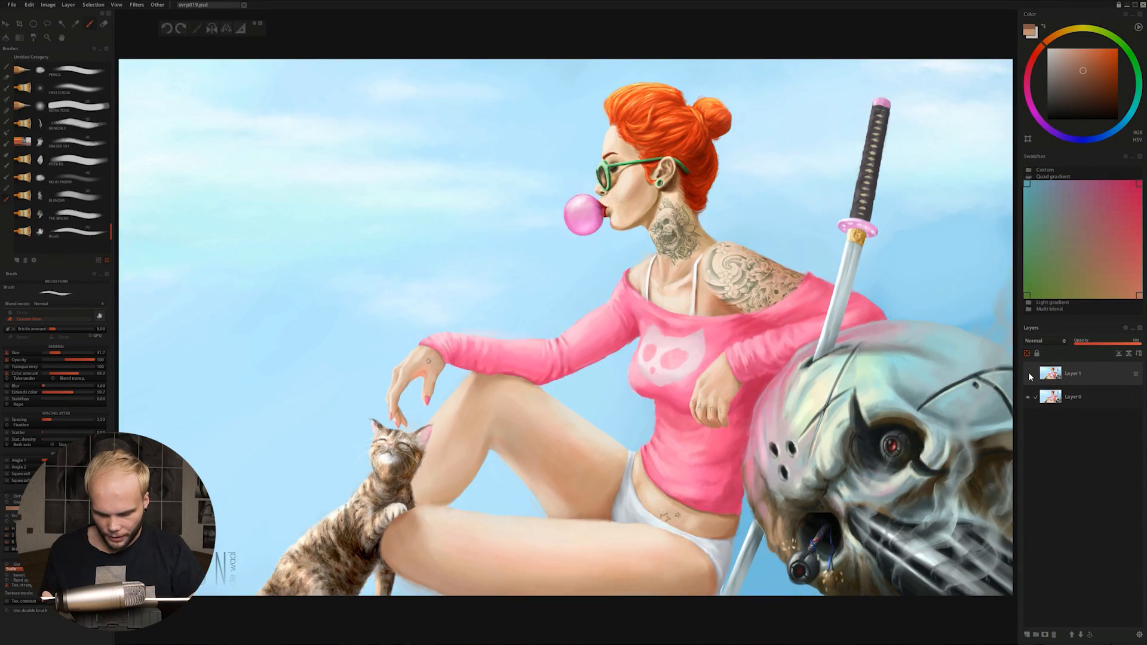
pyautogui.click(1028, 378)
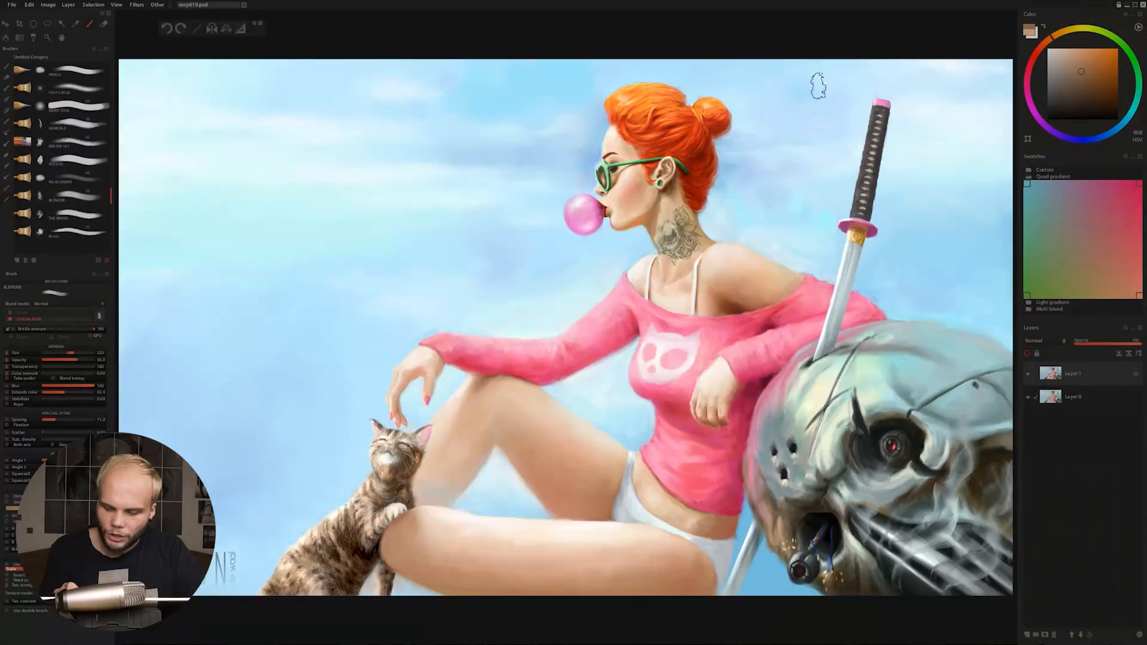
# Try painting darker blue patches into the sky beside the cat and around the woman's face and bubblegum, and undo the strokes.
pyautogui.press('1')
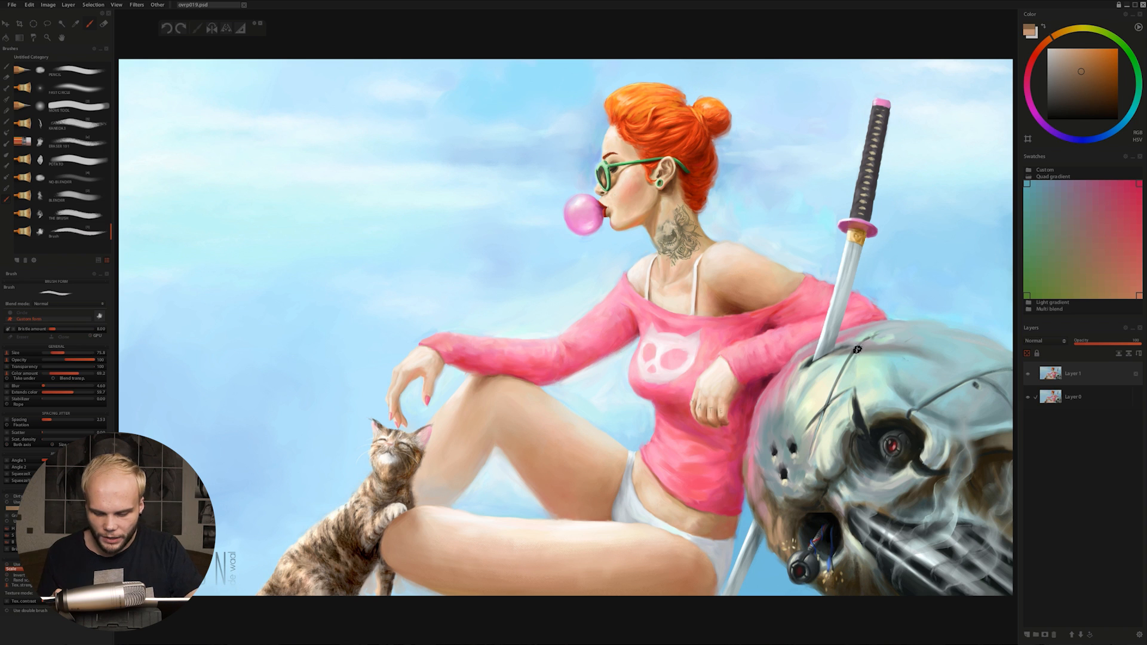
pyautogui.keyDown('alt'); pyautogui.click(233, 486); pyautogui.keyUp('alt')
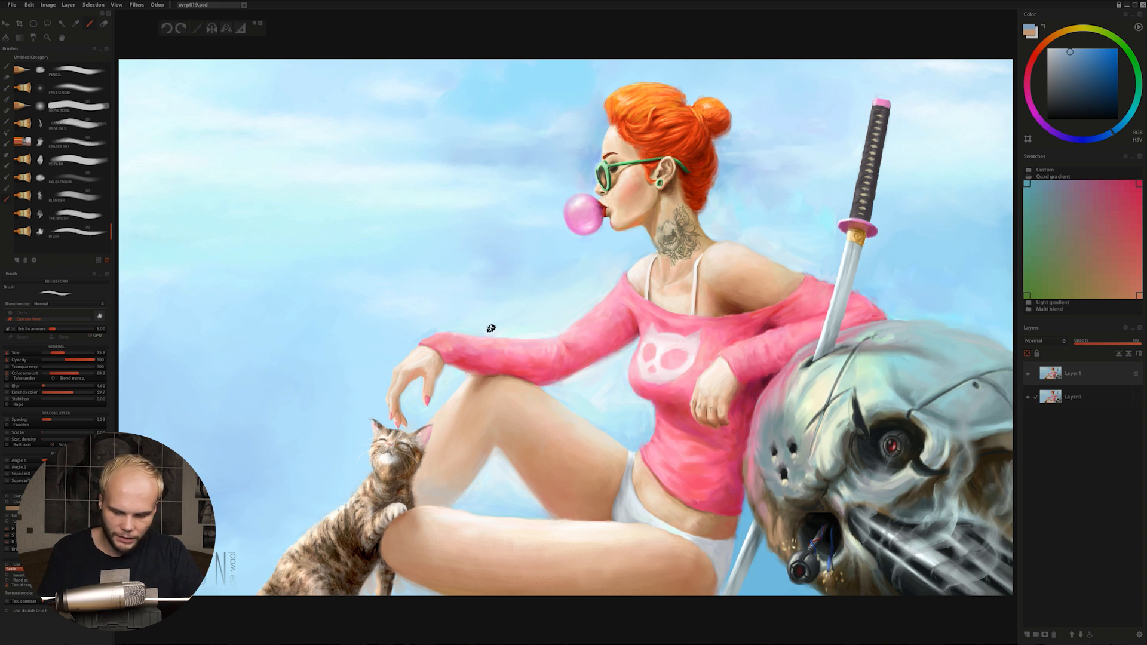
pyautogui.moveTo(233, 460)
pyautogui.mouseDown()
pyautogui.moveTo(310, 475)
pyautogui.moveTo(335, 494)
pyautogui.mouseUp()
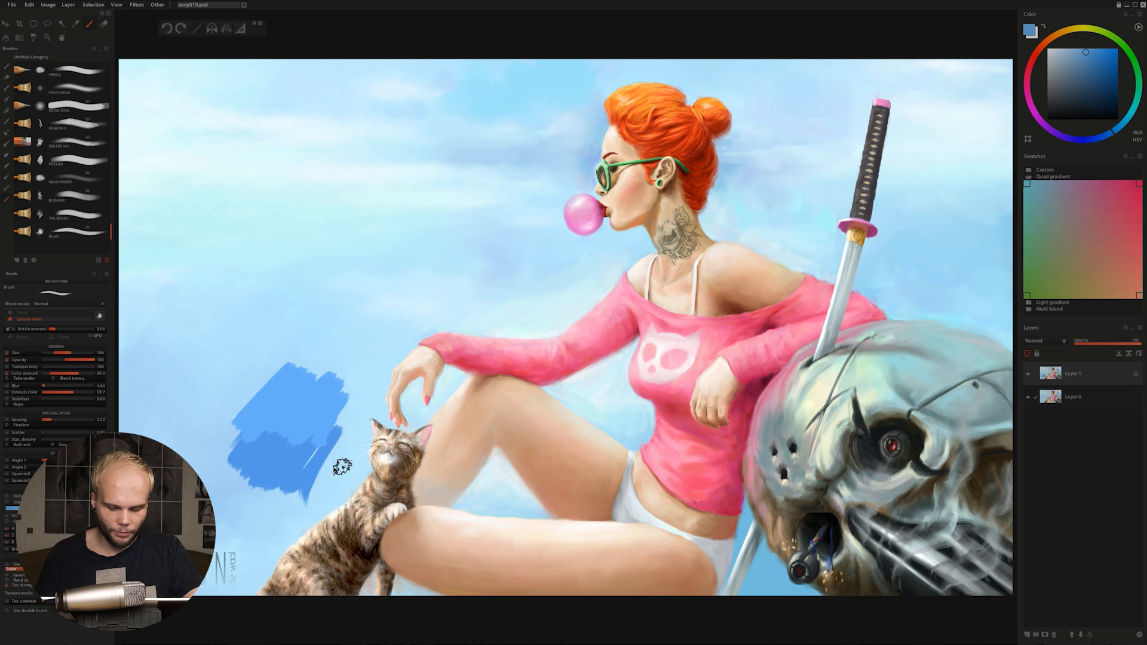
pyautogui.hotkey('ctrl', 'z')
pyautogui.hotkey('ctrl', 'z')
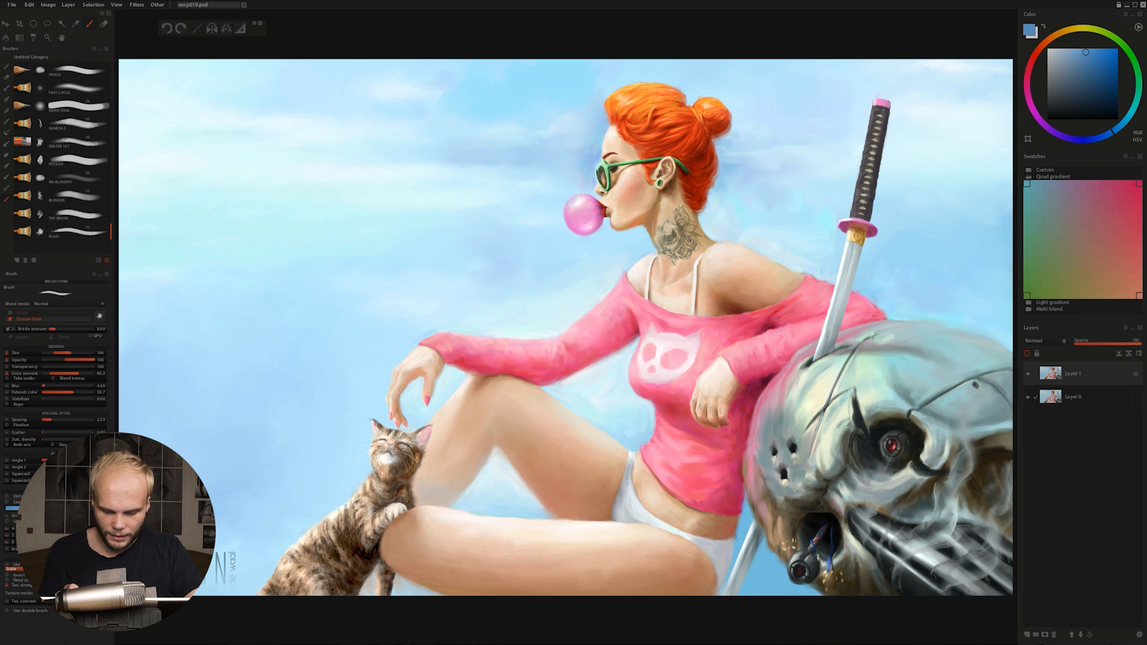
pyautogui.moveTo(597, 135)
pyautogui.mouseDown()
pyautogui.moveTo(550, 210)
pyautogui.moveTo(578, 159)
pyautogui.moveTo(568, 201)
pyautogui.mouseUp()
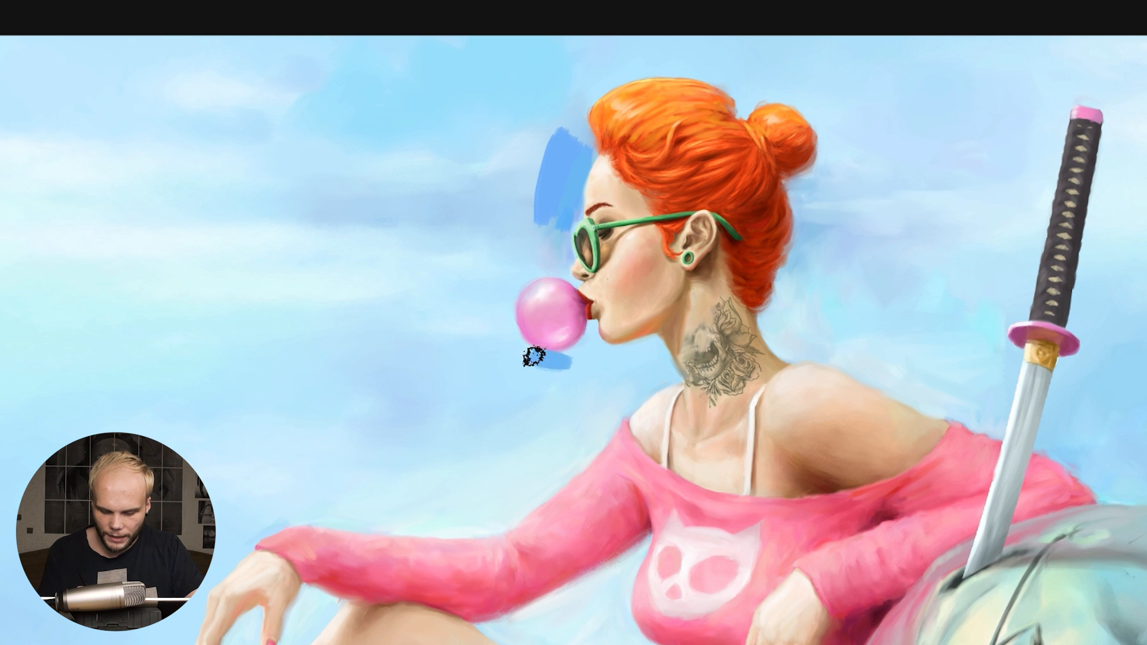
pyautogui.moveTo(659, 365)
pyautogui.mouseDown()
pyautogui.moveTo(652, 344)
pyautogui.moveTo(618, 353)
pyautogui.mouseUp()
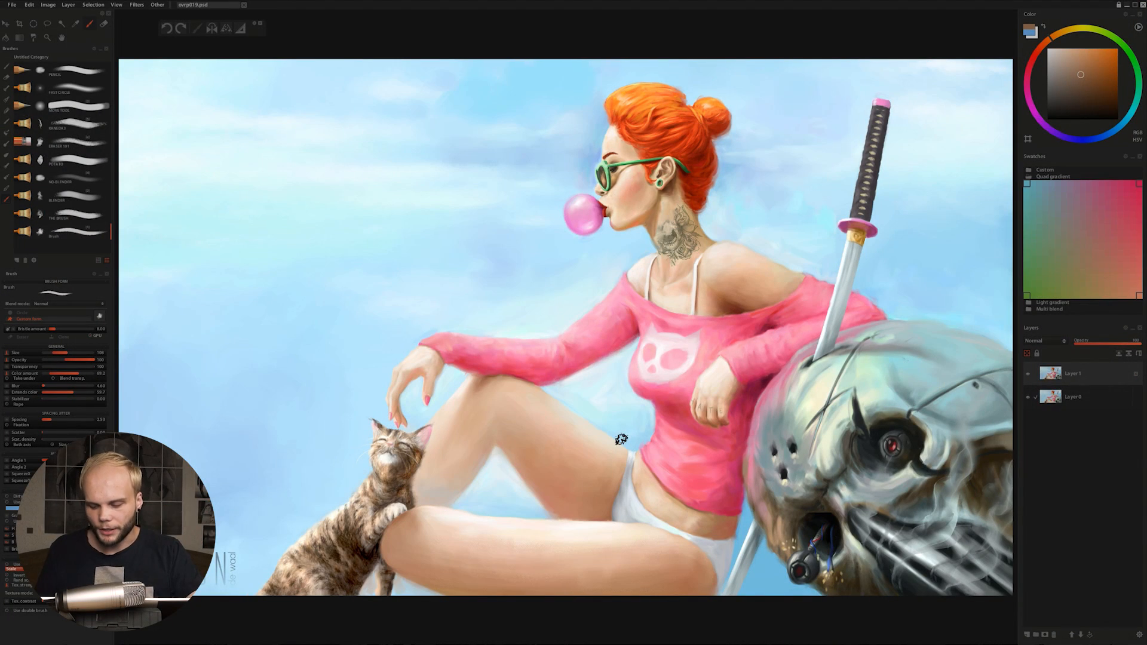
# Compare the whole picture with Layer 1 hidden and shown.
pyautogui.click(1027, 374)
pyautogui.click(1027, 375)
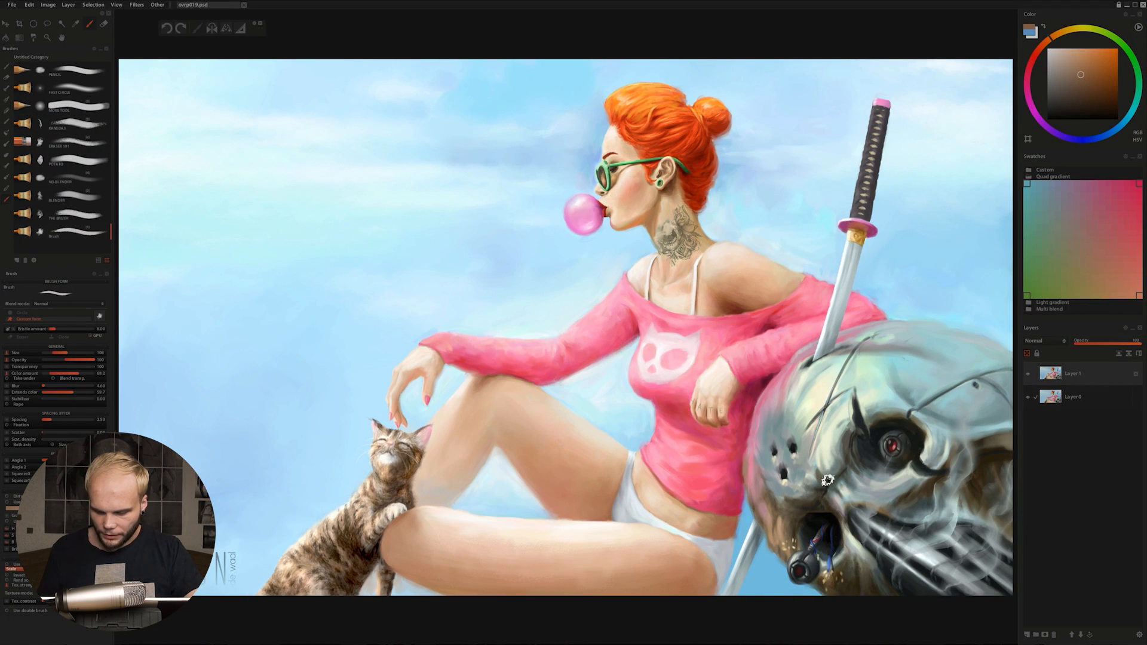
pyautogui.click(1027, 374)
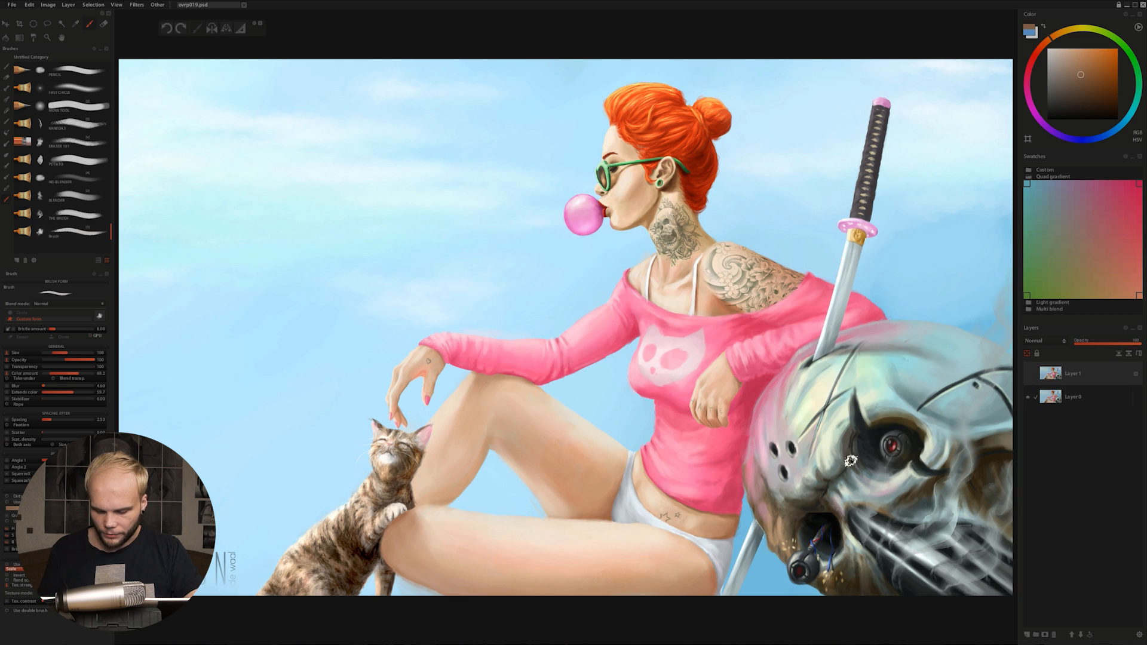
pyautogui.click(1027, 374)
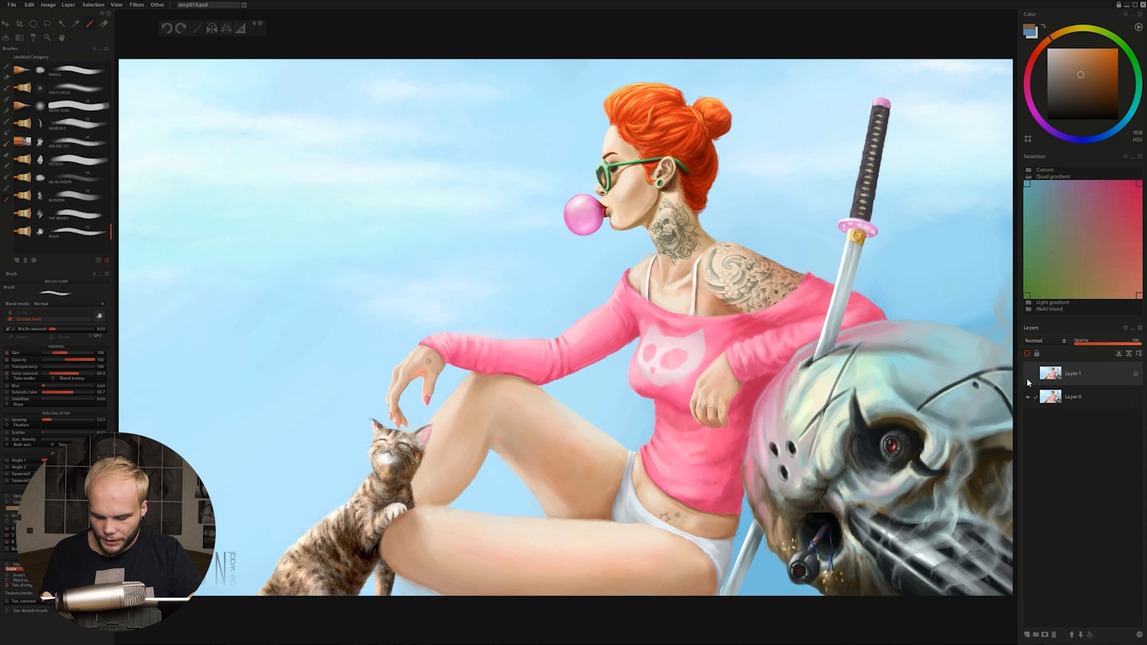
pyautogui.click(1027, 378)
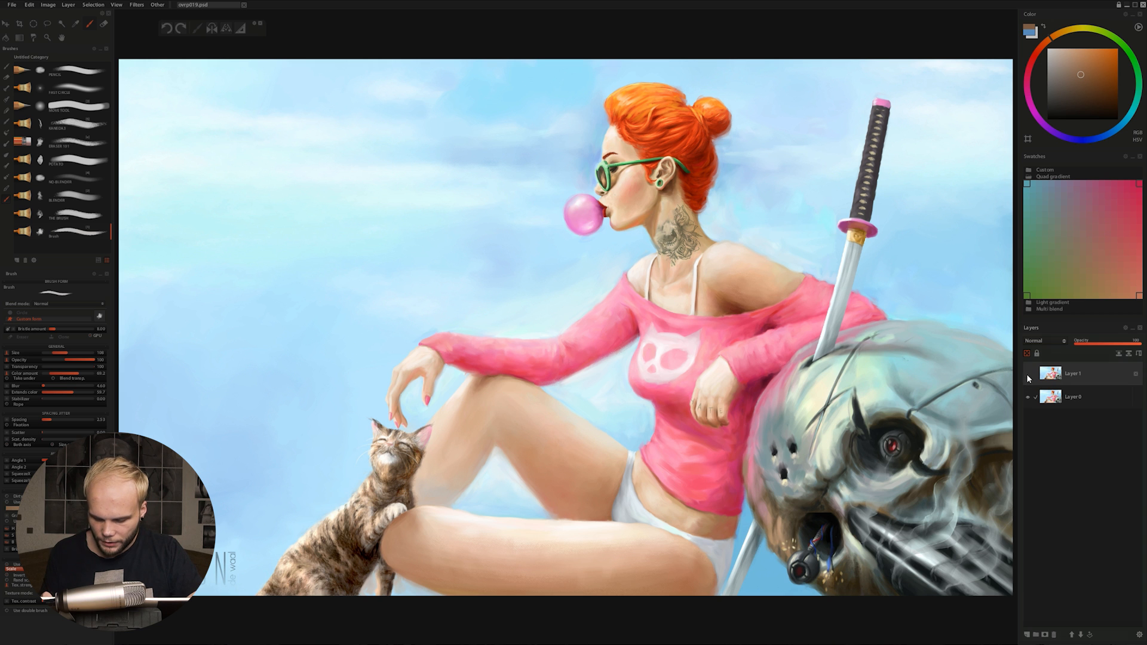
# Examine the torso, skull holes, tattoos and sword guard close up with Layer 1 hidden and shown.
pyautogui.scroll(5, 791, 468)
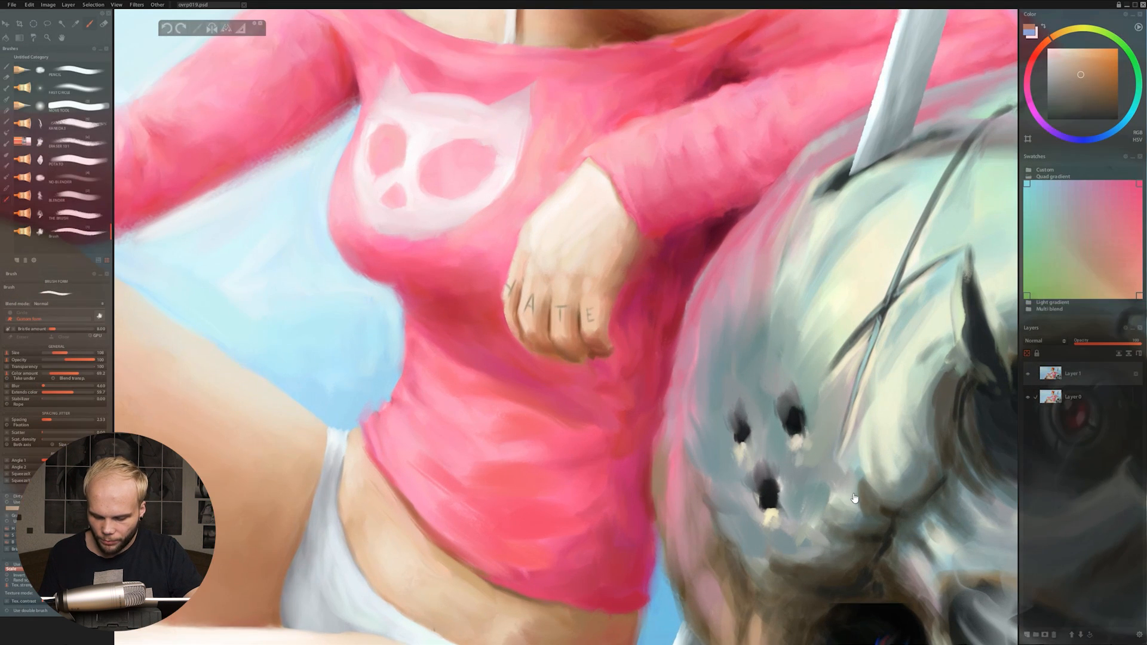
pyautogui.click(1026, 373)
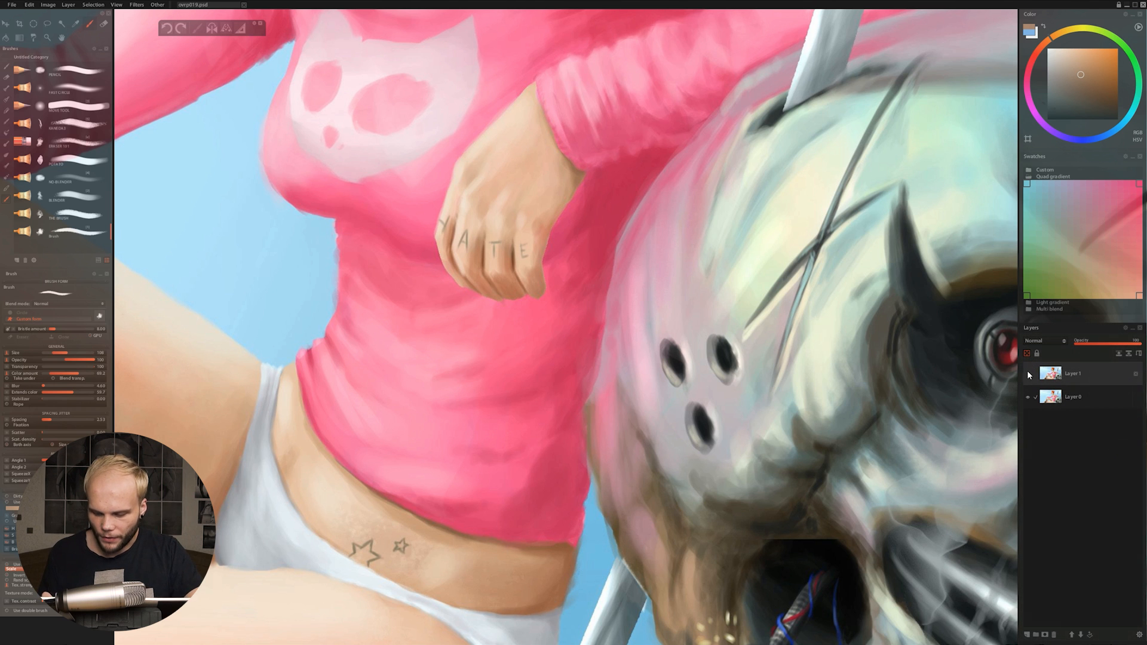
pyautogui.click(1027, 374)
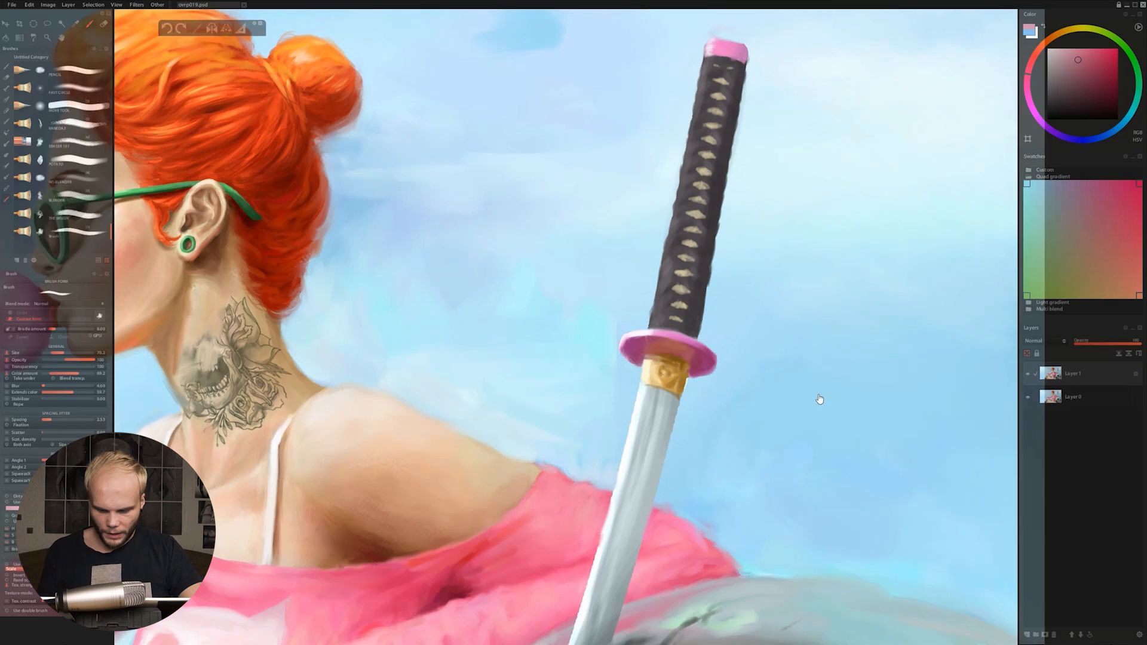
pyautogui.click(1025, 375)
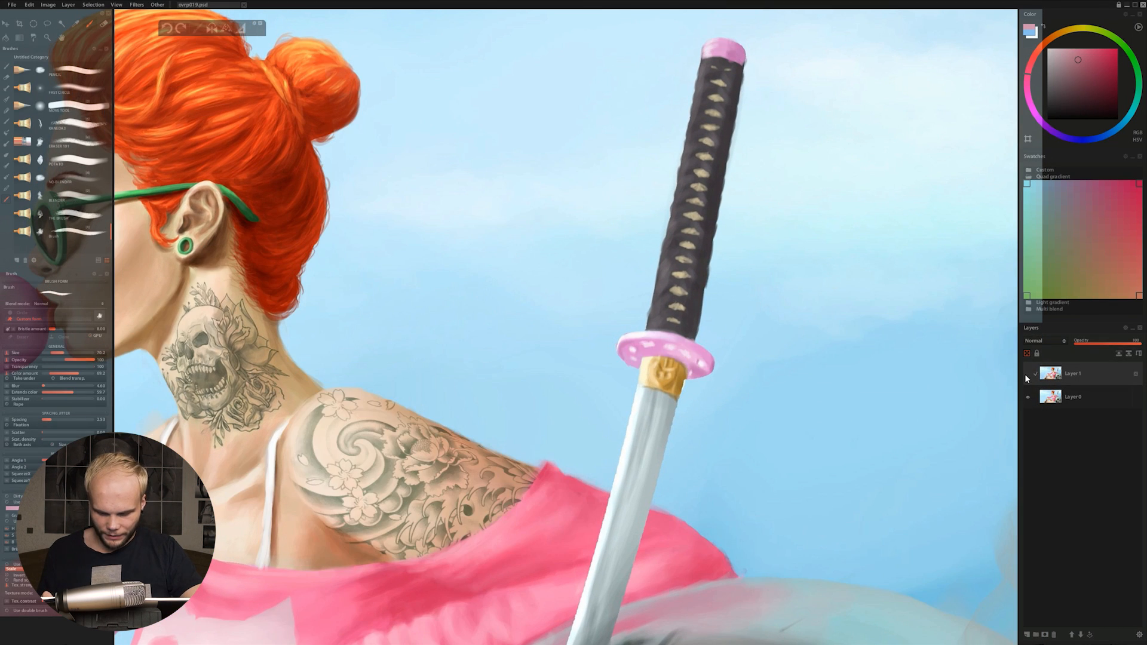
pyautogui.click(1024, 375)
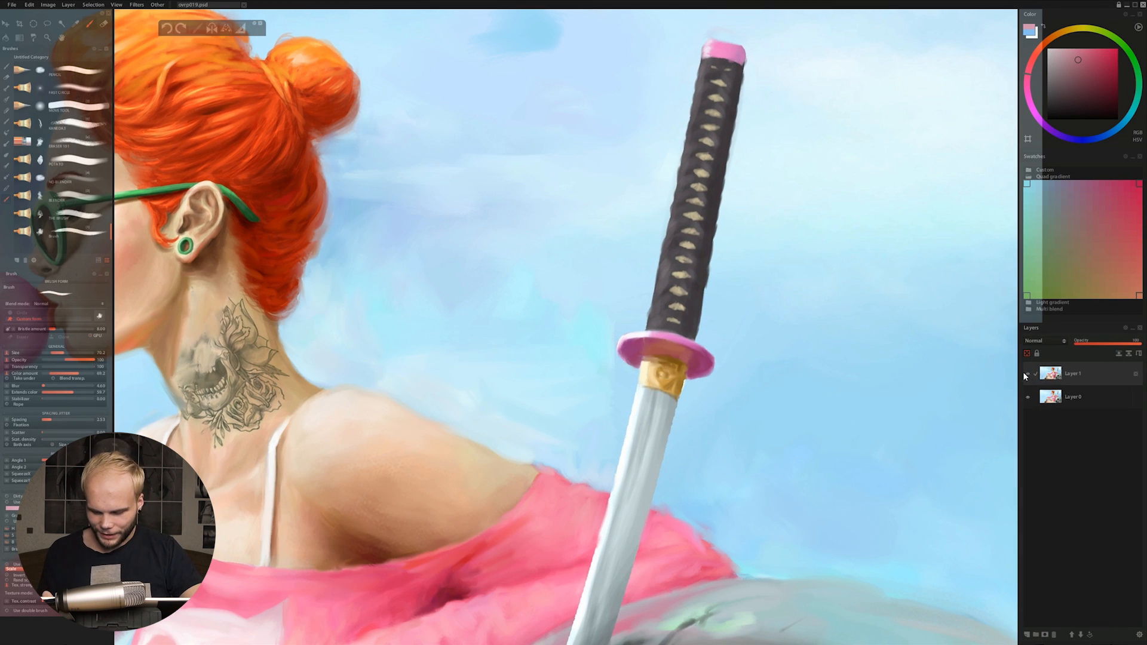
pyautogui.click(1026, 375)
pyautogui.scroll(-5, 857, 444)
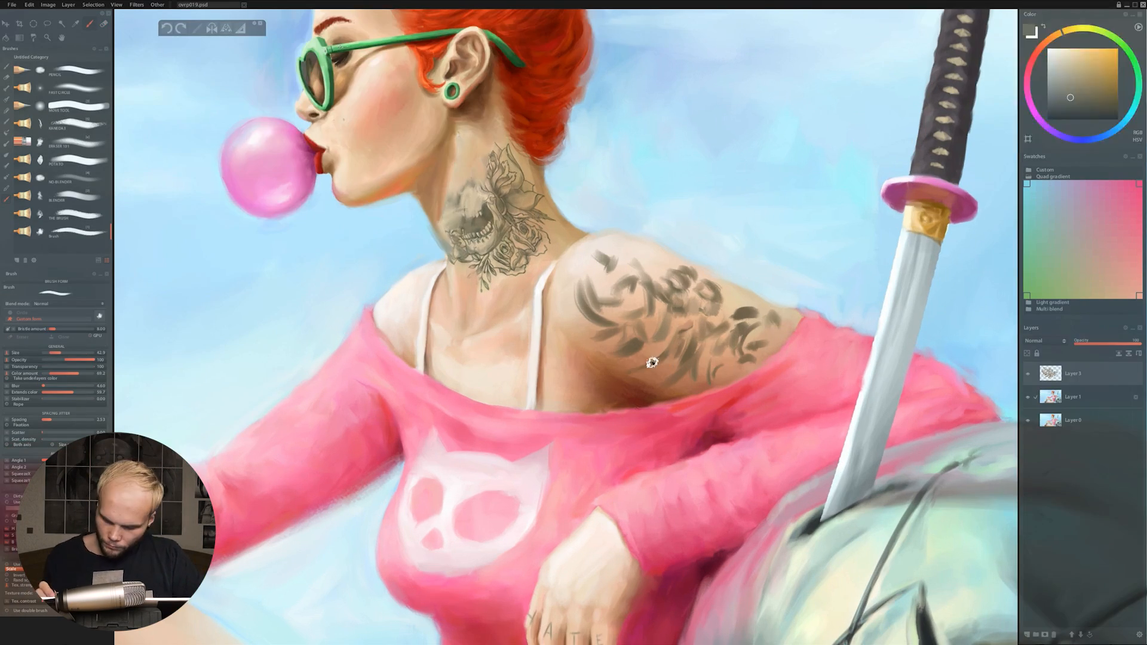
# Refine the dark tattoo pattern on the shoulder with tones sampled from the skin and ink, and blend the neck tattoo's line work.
pyautogui.keyDown('alt'); pyautogui.click(662, 329); pyautogui.keyUp('alt')
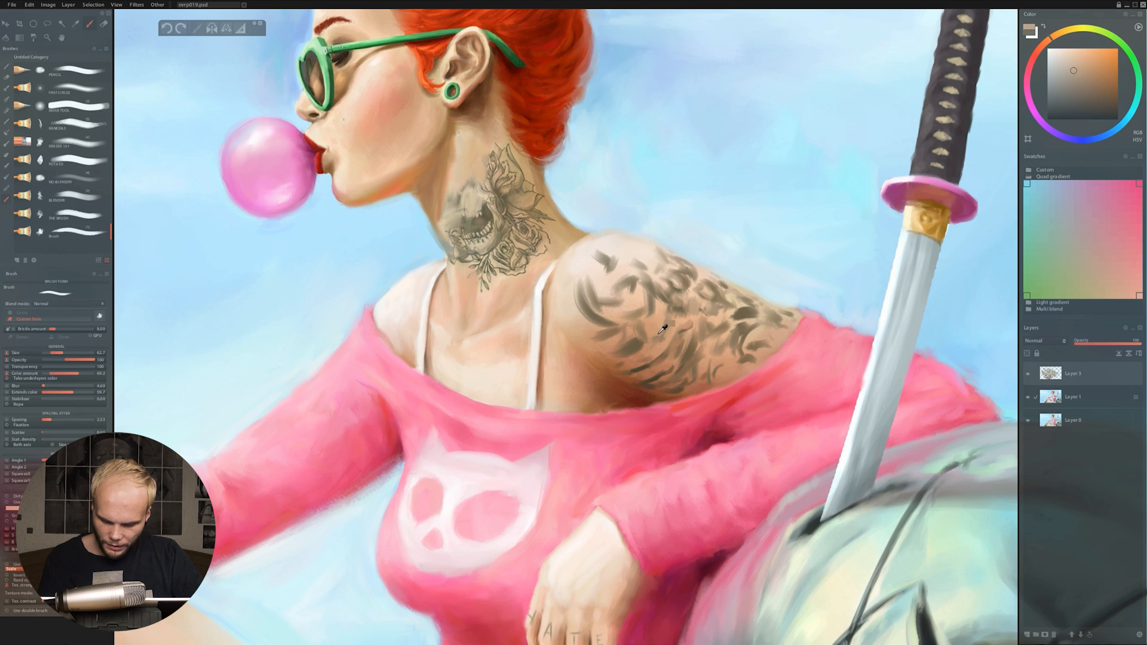
pyautogui.keyDown('alt'); pyautogui.click(666, 334); pyautogui.keyUp('alt')
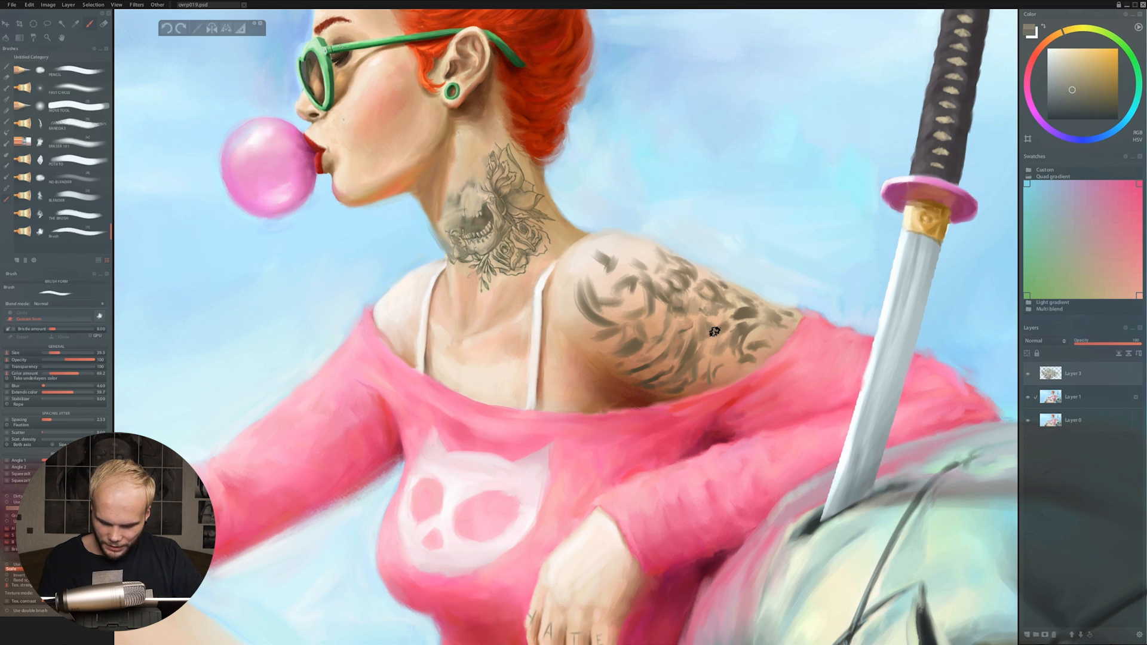
pyautogui.keyDown('alt'); pyautogui.click(672, 276); pyautogui.keyUp('alt')
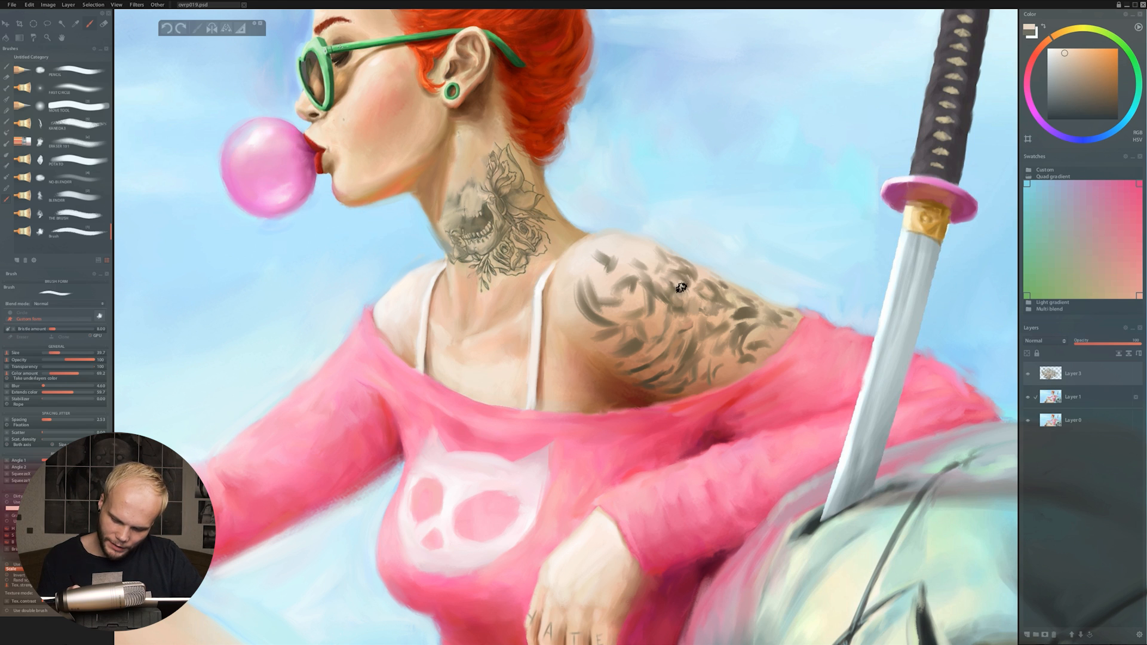
pyautogui.keyDown('alt'); pyautogui.click(685, 305); pyautogui.keyUp('alt')
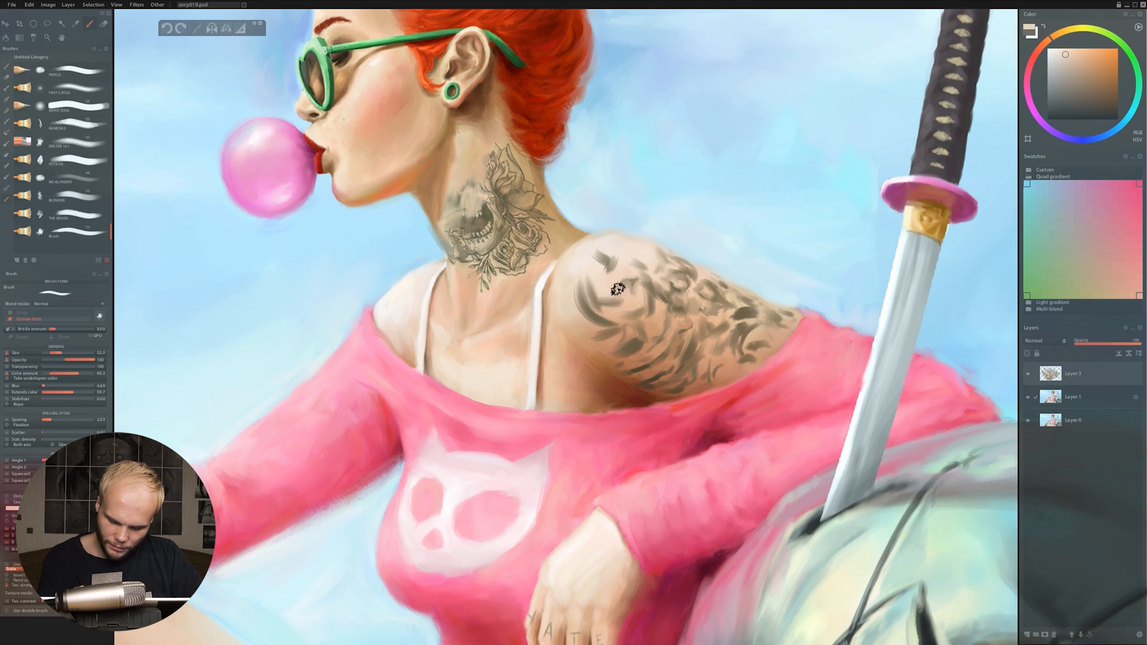
pyautogui.keyDown('alt'); pyautogui.click(582, 274); pyautogui.keyUp('alt')
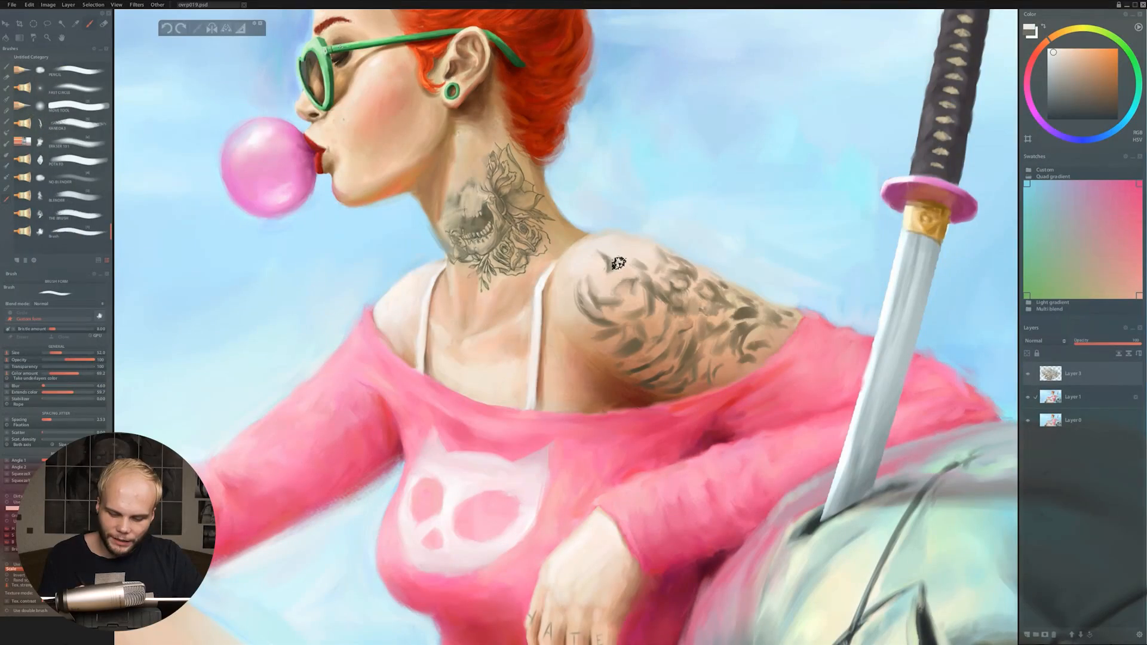
pyautogui.keyDown('alt'); pyautogui.click(606, 289); pyautogui.keyUp('alt')
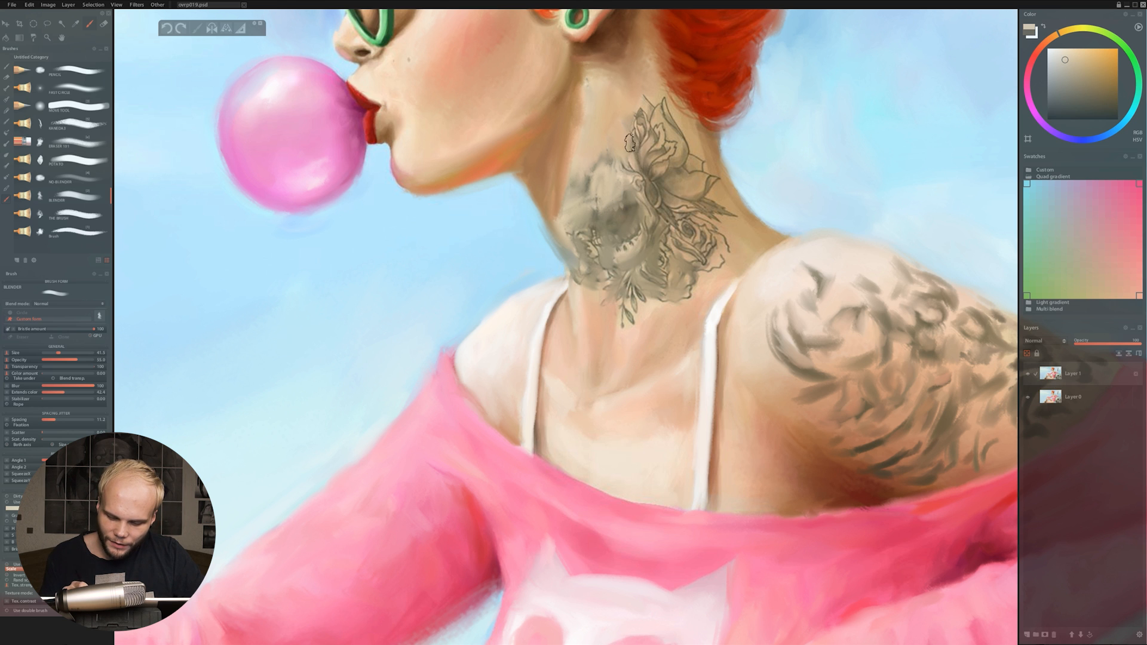
pyautogui.moveTo(635, 141)
pyautogui.mouseDown()
pyautogui.moveTo(625, 174)
pyautogui.moveTo(702, 206)
pyautogui.moveTo(667, 210)
pyautogui.moveTo(643, 304)
pyautogui.moveTo(603, 170)
pyautogui.moveTo(672, 195)
pyautogui.mouseUp()
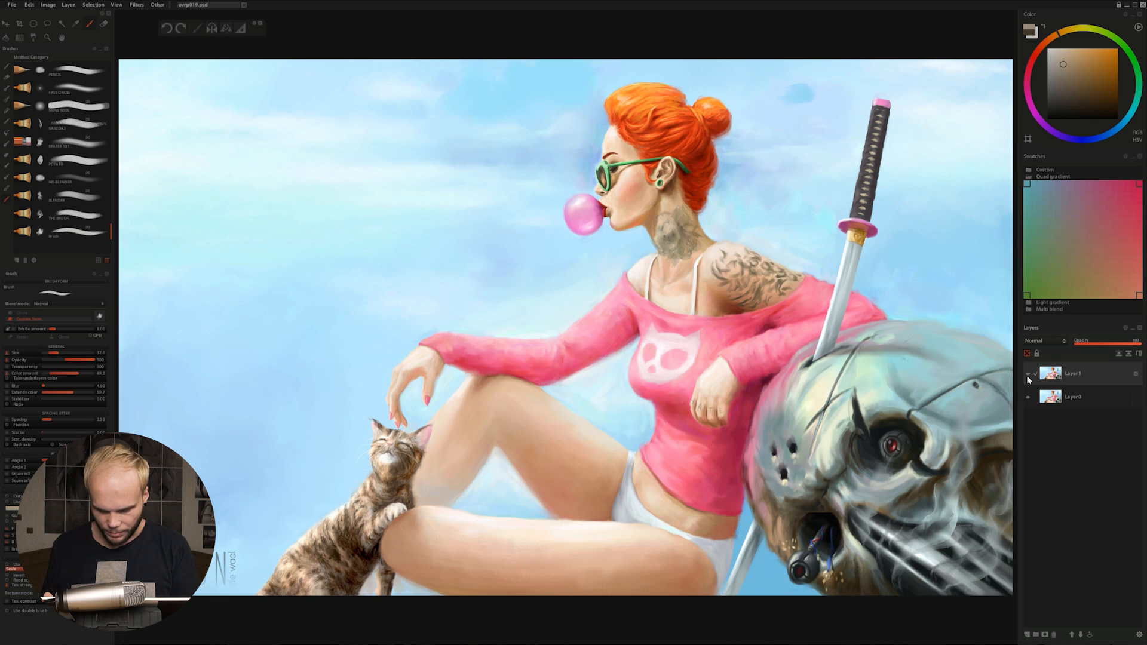
# Compare the loosely painted shoulder and neck tattoos with the original by hiding and showing Layer 1.
pyautogui.click(1027, 375)
pyautogui.click(1022, 374)
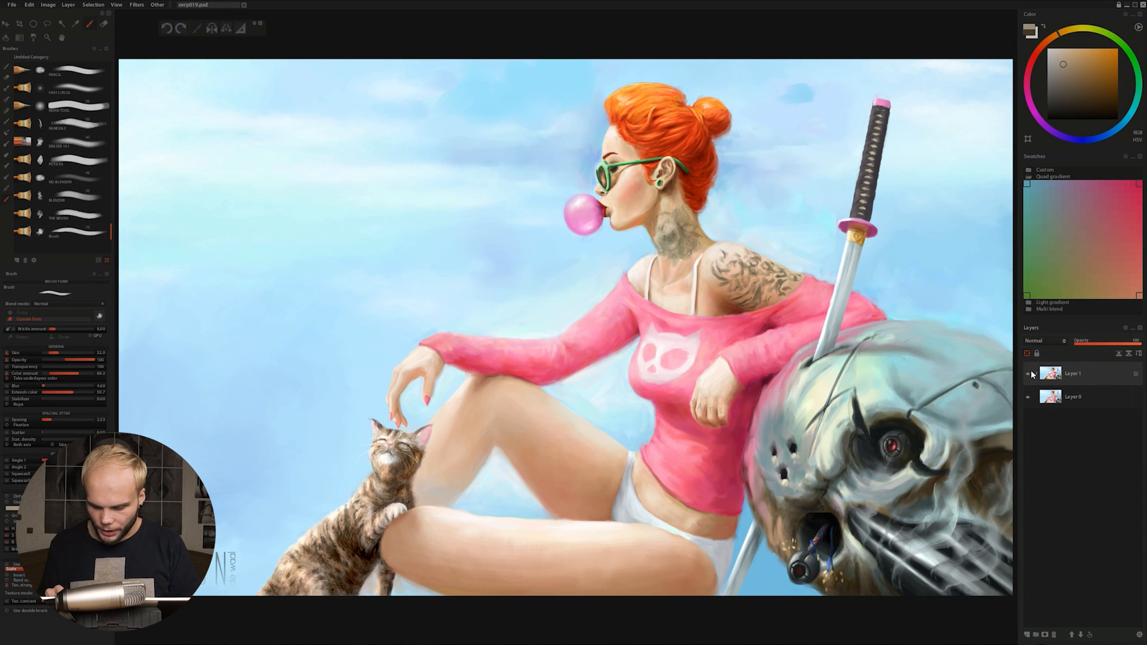
pyautogui.click(1030, 373)
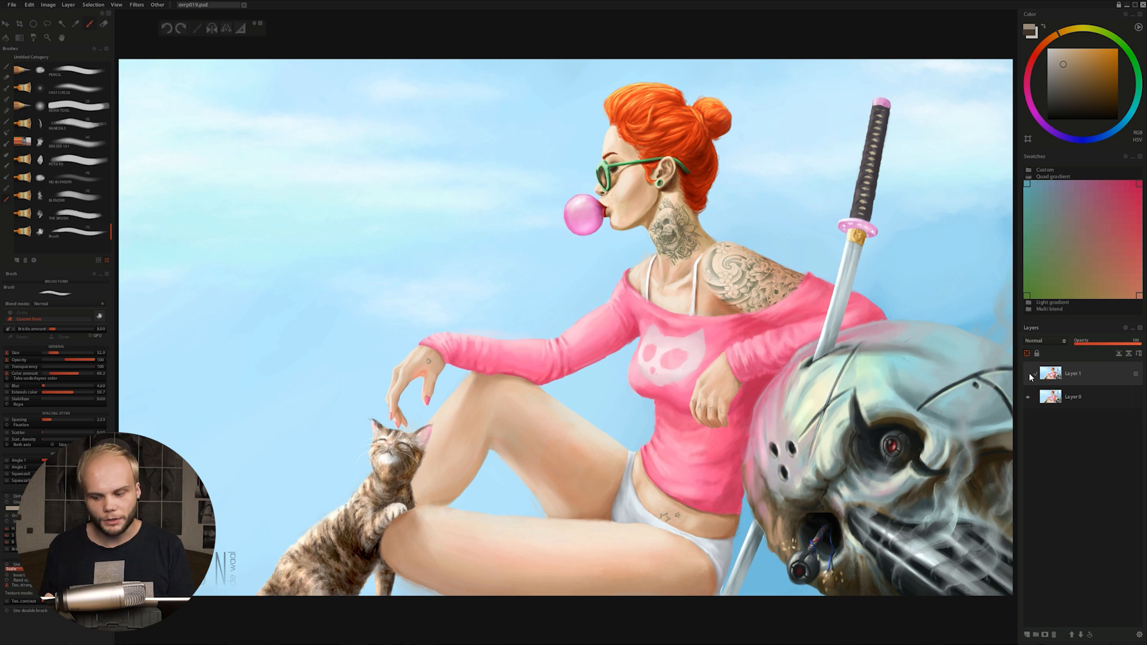
pyautogui.click(1027, 373)
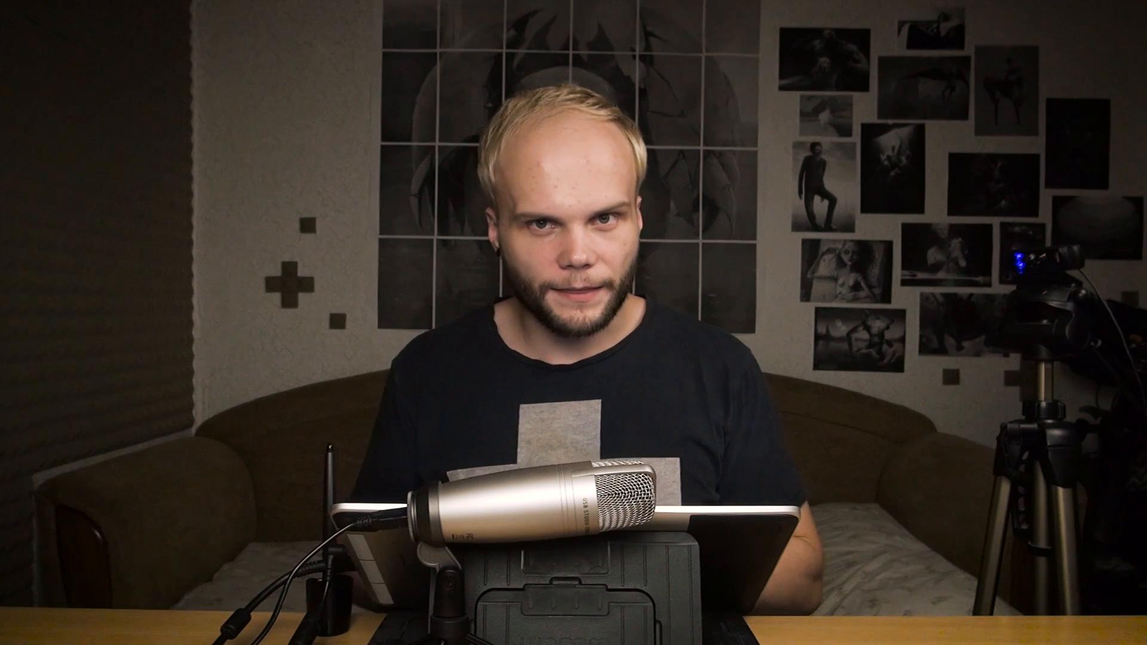